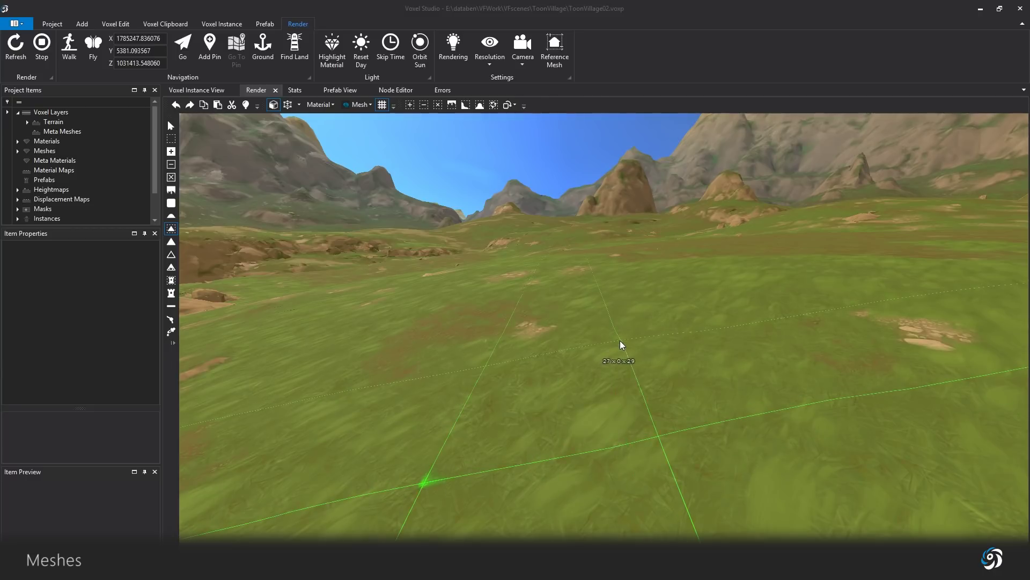
Draw a rock mesh box about 29 by 27 on the grass and raise its height to about 36
left_click(620, 340)
left_click(761, 289)
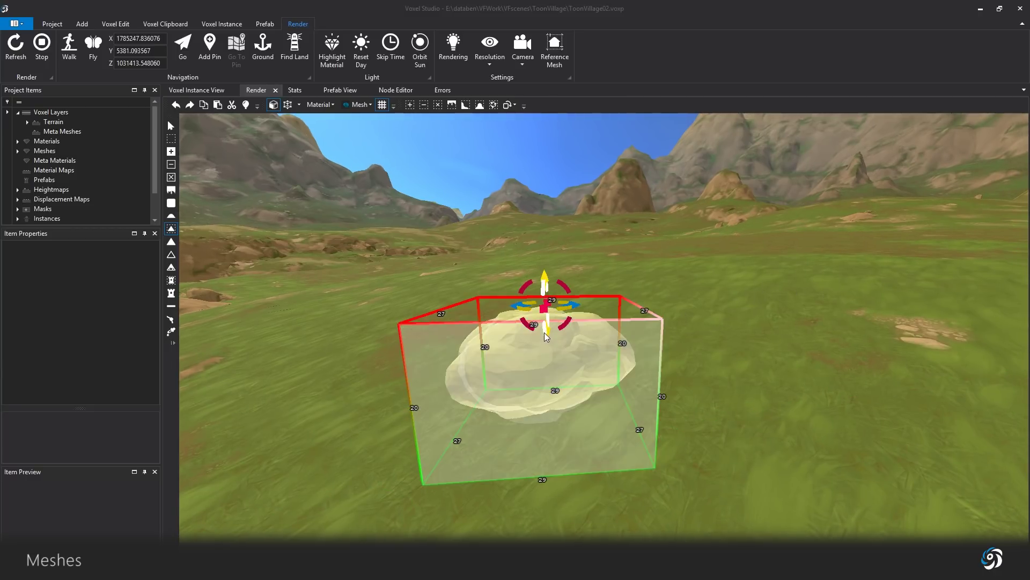
left_click_drag(544, 333, 557, 220)
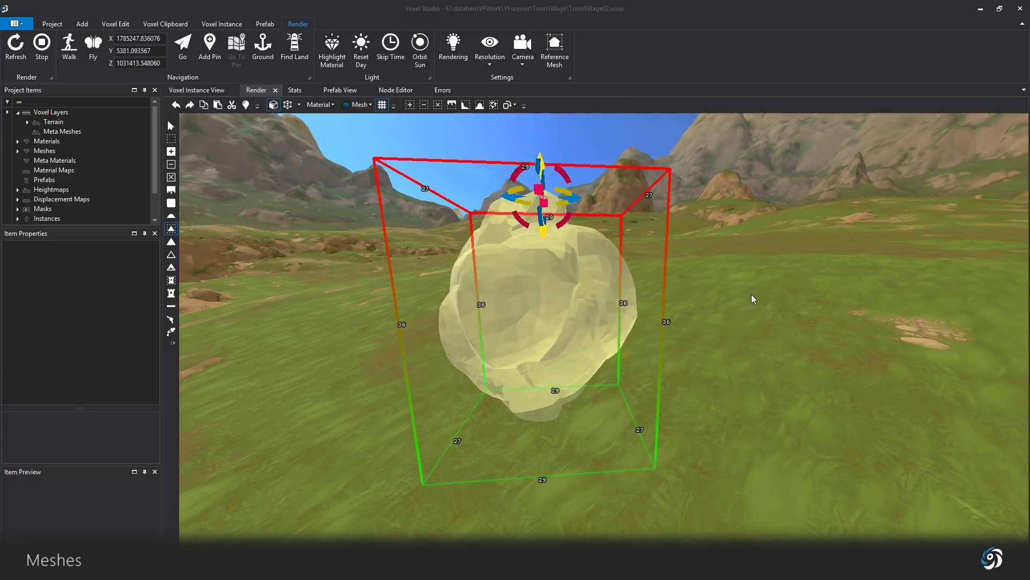
Tilt the rock mesh, sink it partly into the ground, and add it to the terrain
left_click_drag(564, 322, 588, 348)
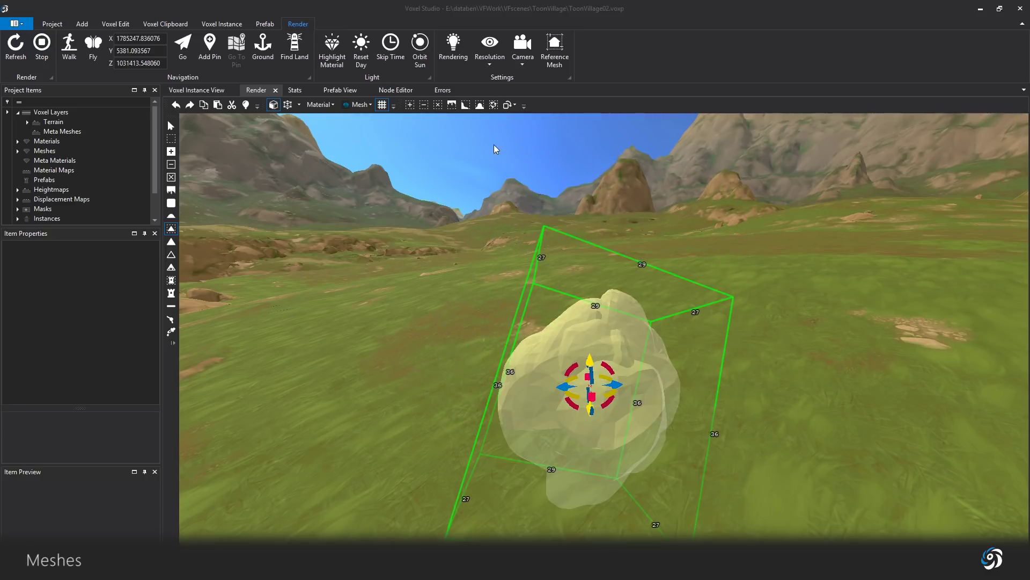
left_click(414, 103)
right_click_drag(515, 168, 517, 176)
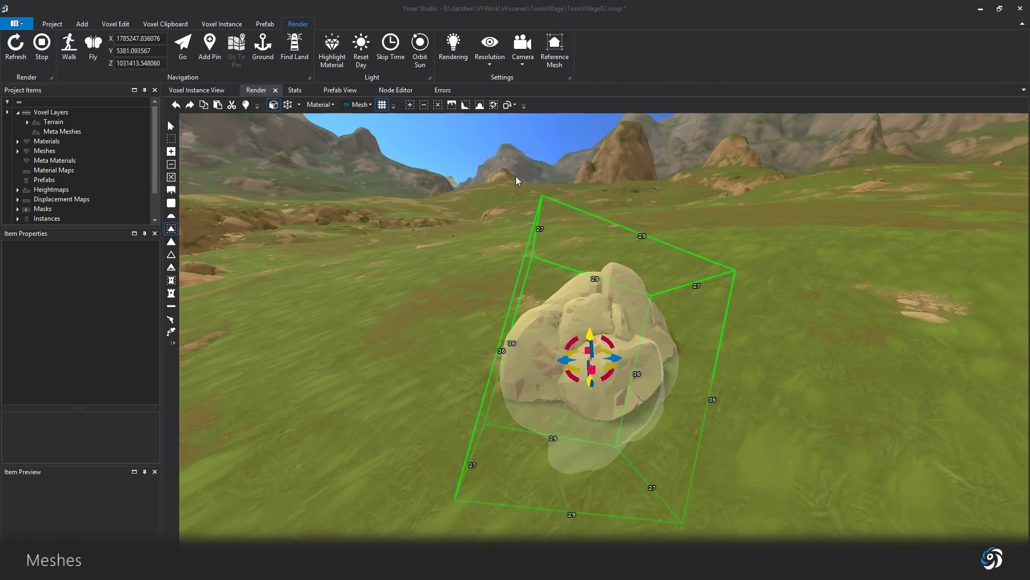
Examine the added rock on the terrain from a closer, higher angle
key("Escape")
key("w")
key("a")
right_click_drag(620, 320, 548, 365)
key("s")
left_click(679, 291)
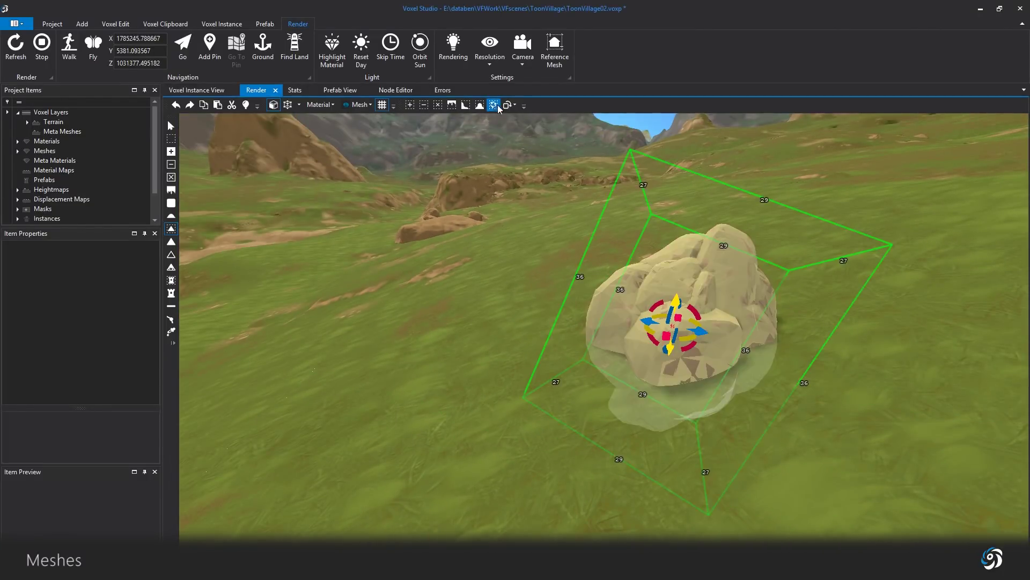
left_click_drag(679, 292, 515, 303)
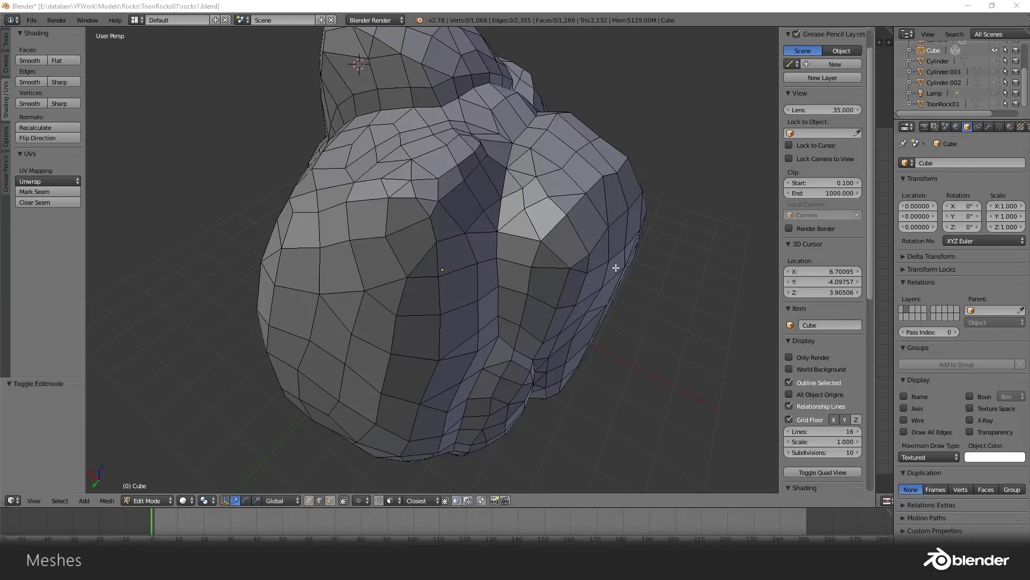
Switch to Blender and check the Cube rock mesh by selecting all its non-manifold geometry
mouse_move(515, 291)
middle_mouse_down()
mouse_move(501, 295)
mouse_move(589, 277)
mouse_move(626, 253)
mouse_move(683, 269)
mouse_move(614, 313)
mouse_move(513, 255)
mouse_move(476, 166)
mouse_move(472, 271)
mouse_move(517, 306)
middle_mouse_up()
scroll(518, 305, "up", 2)
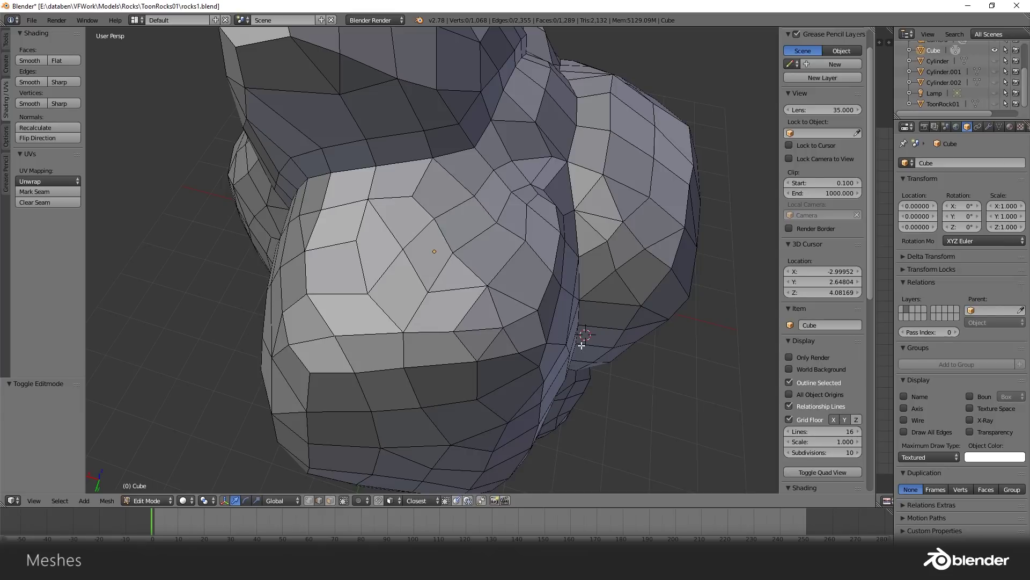
left_click(59, 500)
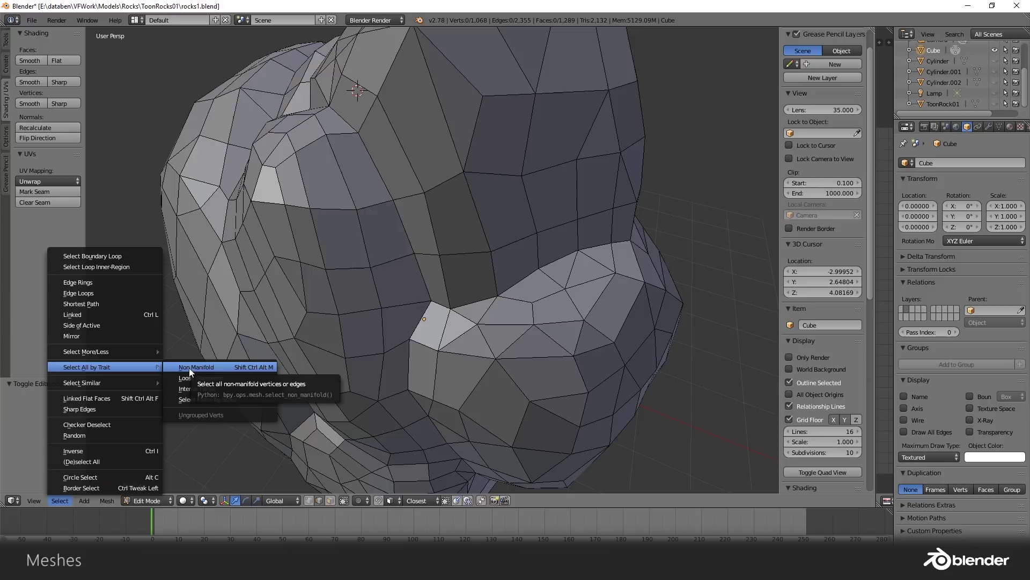
left_click(189, 368)
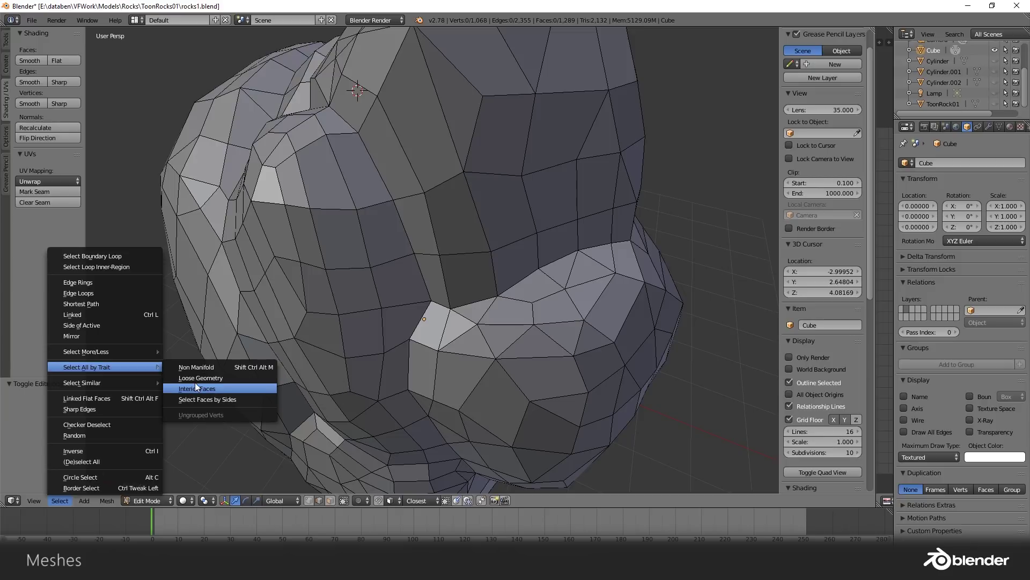
left_click(220, 367)
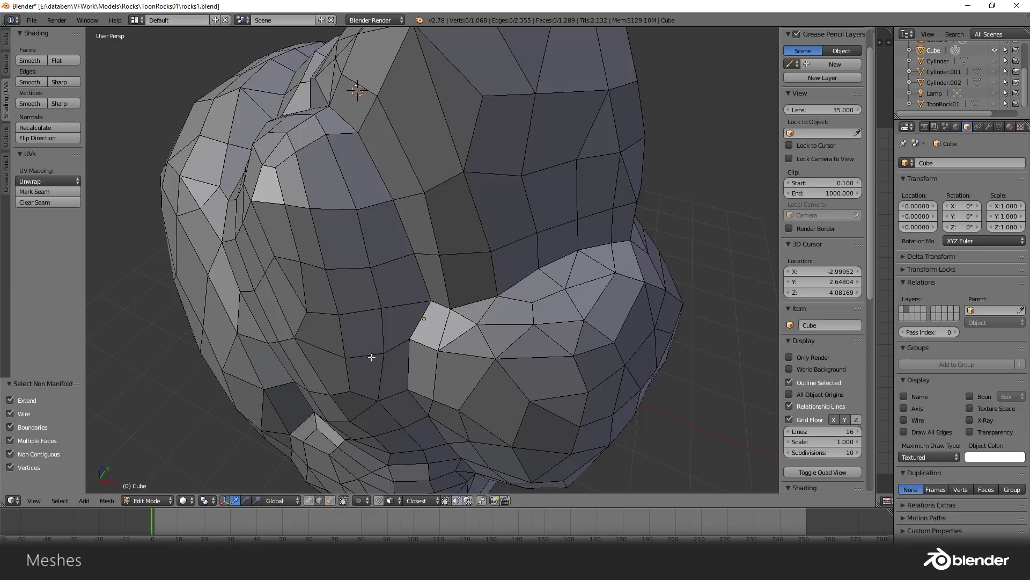
middle_click_drag(372, 357, 437, 336)
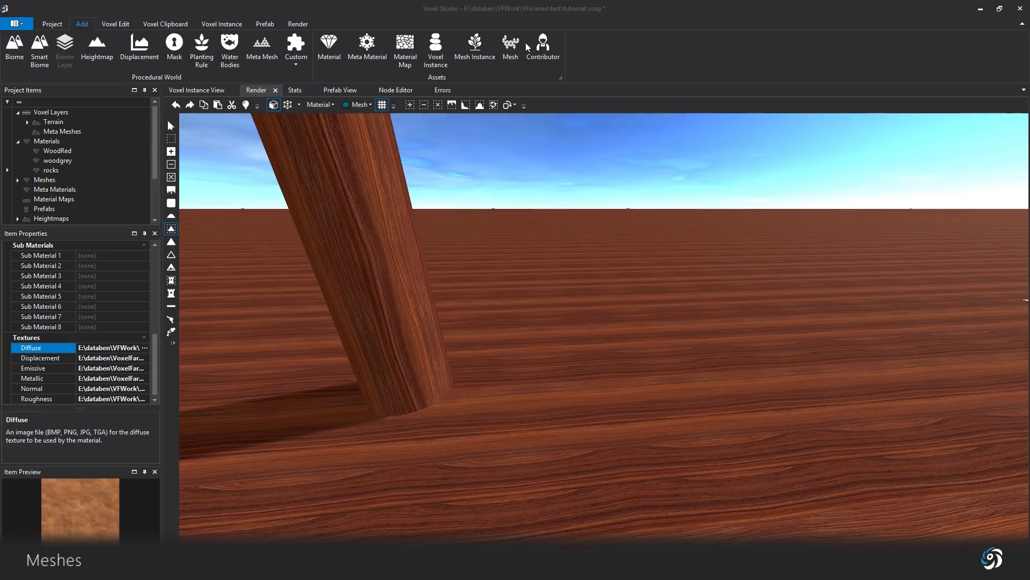
Switch to Voxel Studio and add the ToonRock01 mesh from the Models, Rocks, ToonRocks01 folder without importing its materials
left_click(511, 52)
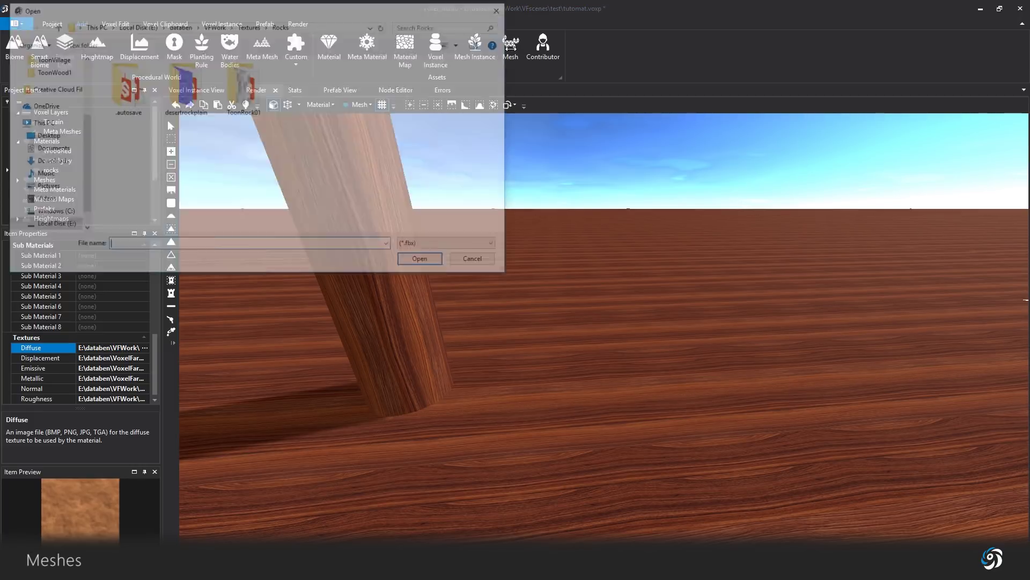
left_click(209, 26)
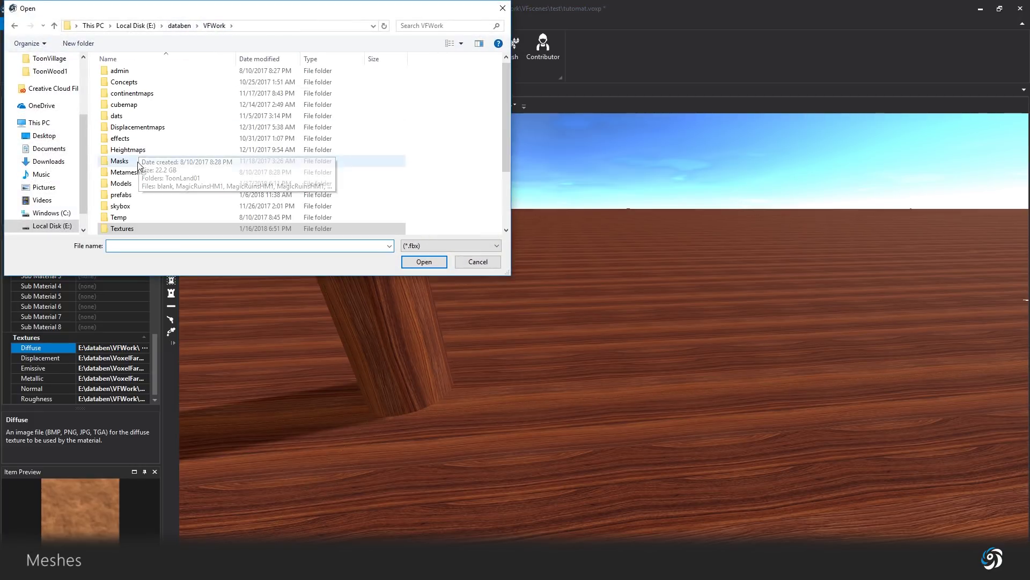
double_click(121, 183)
double_click(123, 154)
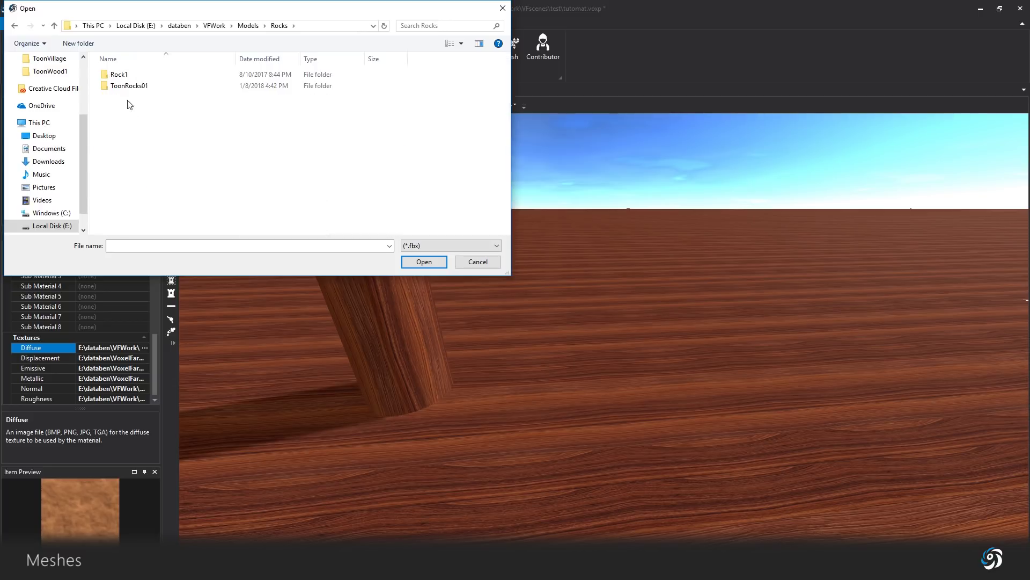
double_click(131, 86)
double_click(177, 89)
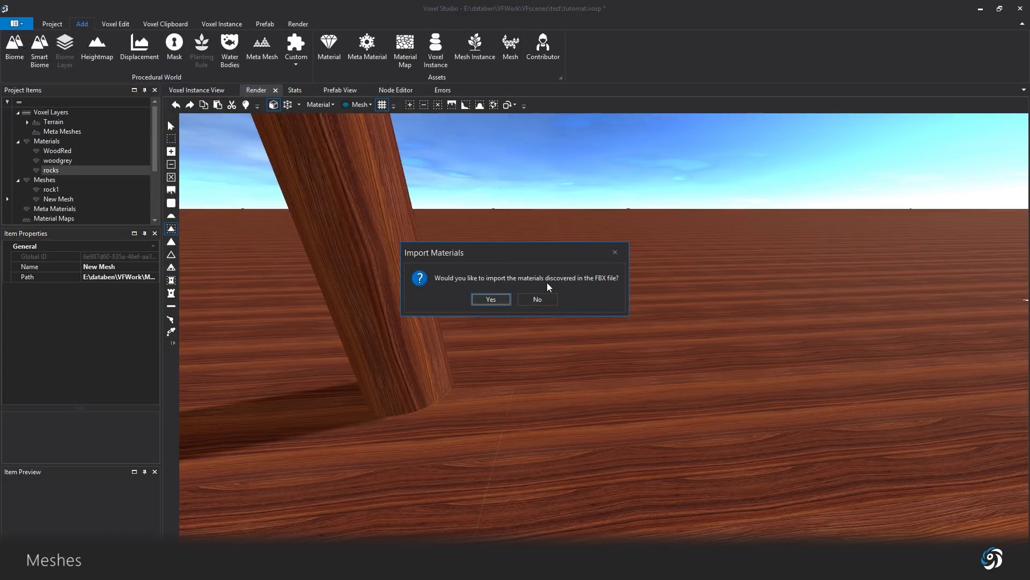
left_click(538, 300)
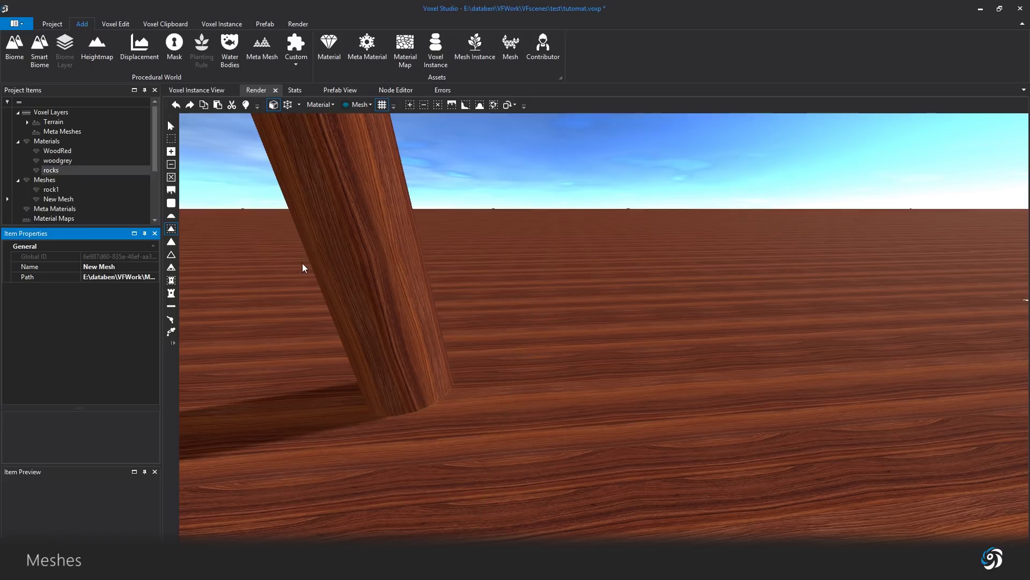
Rename the new mesh as rock1 and refresh the render
left_click(121, 267)
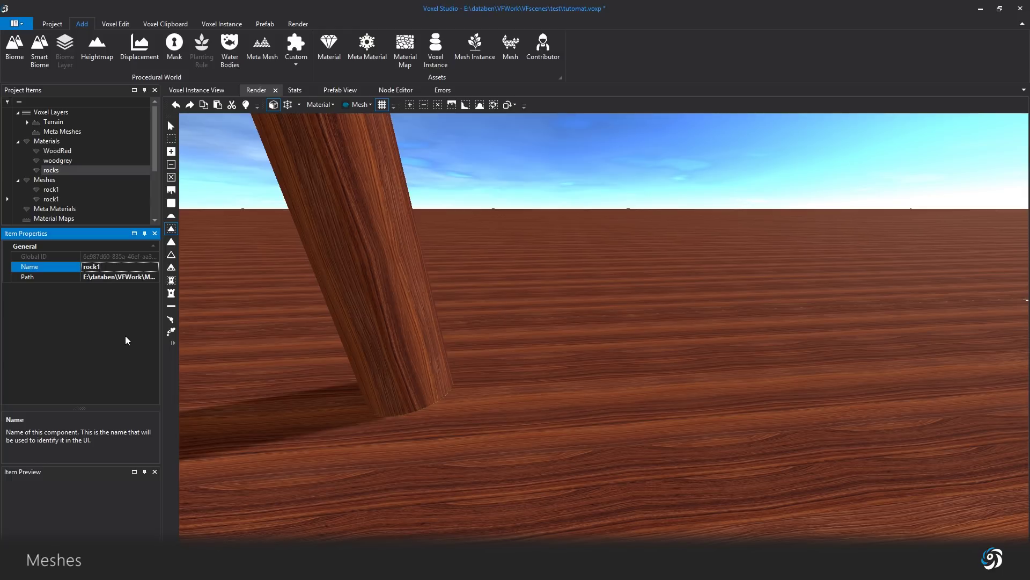
left_click(298, 23)
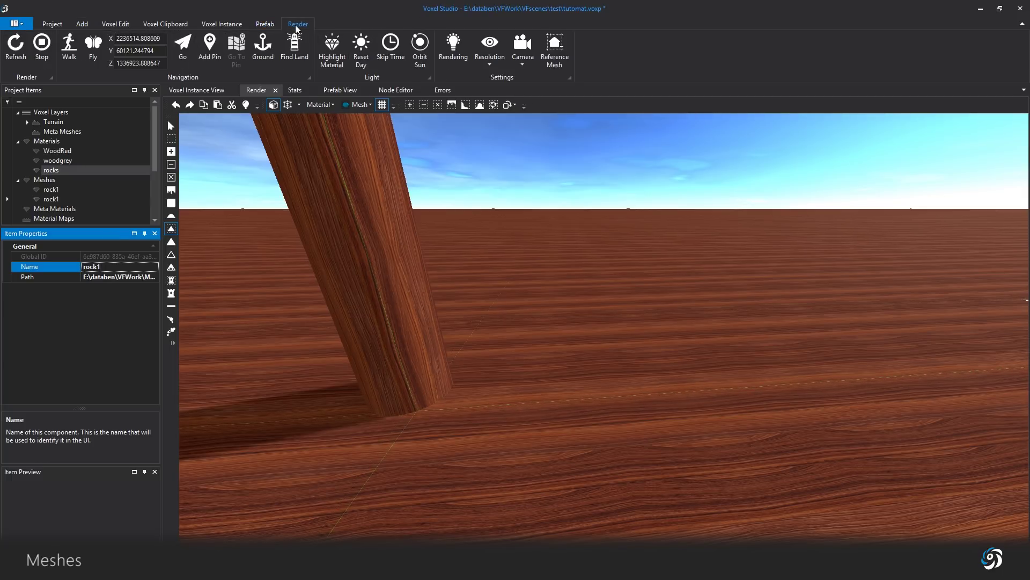
left_click(15, 56)
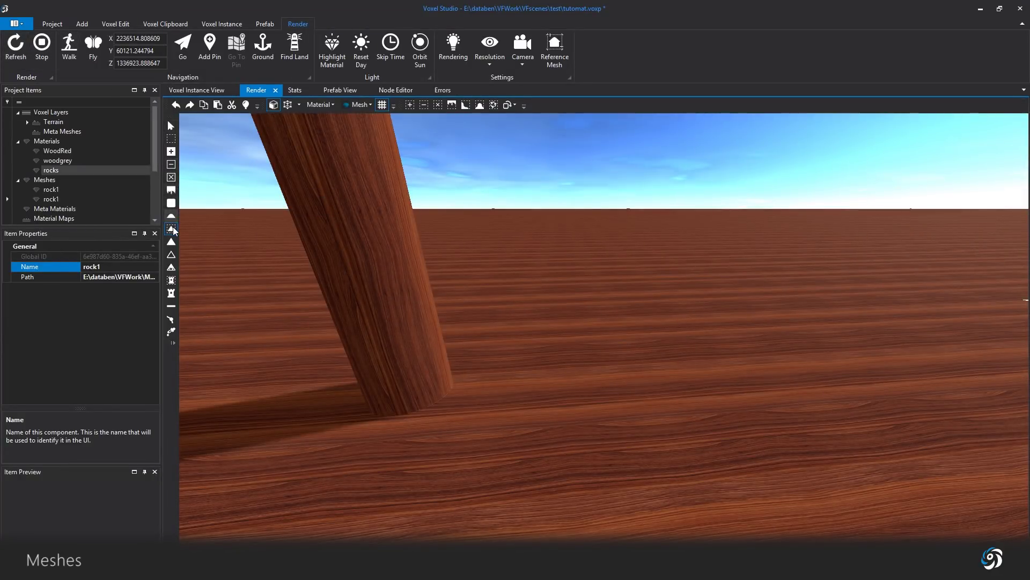
Choose rock1 as the active mesh and rocks as the active material
left_click(361, 104)
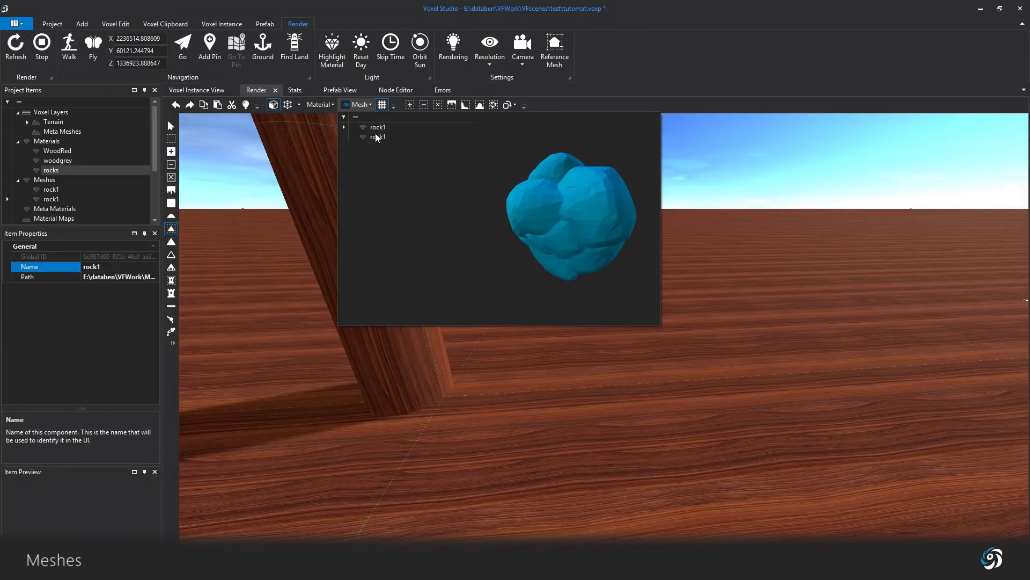
left_click(318, 105)
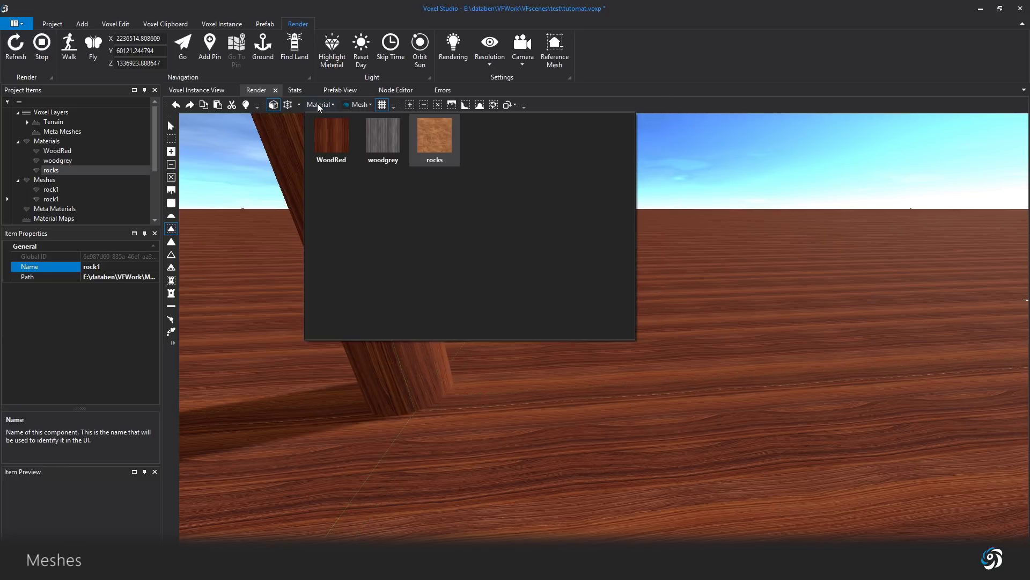
left_click(429, 144)
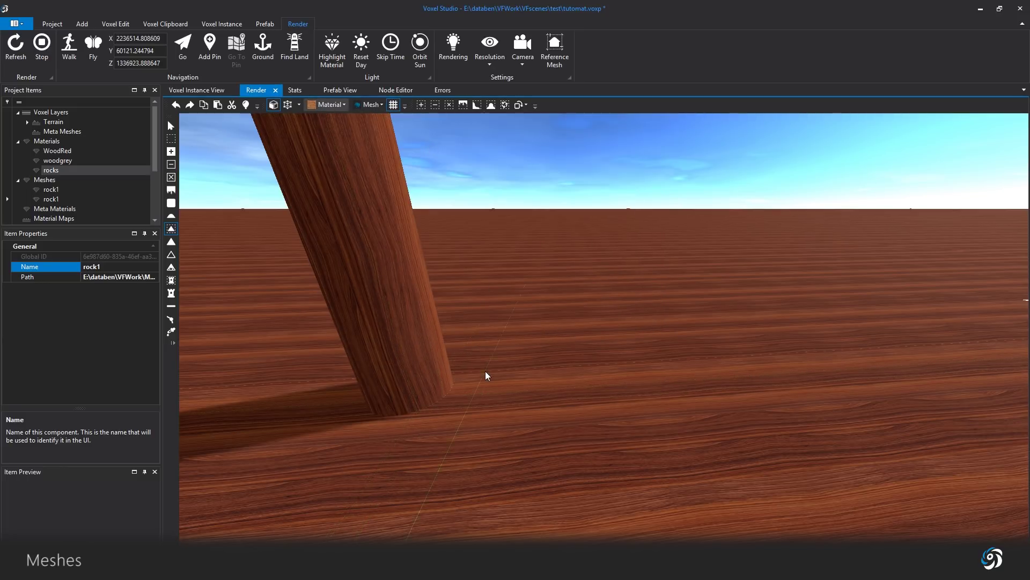
Place a rock1 mesh box about 37 by 33 by 34 clear of the wooden post and add it to the scene
left_click_drag(485, 372, 686, 470)
left_click(393, 222)
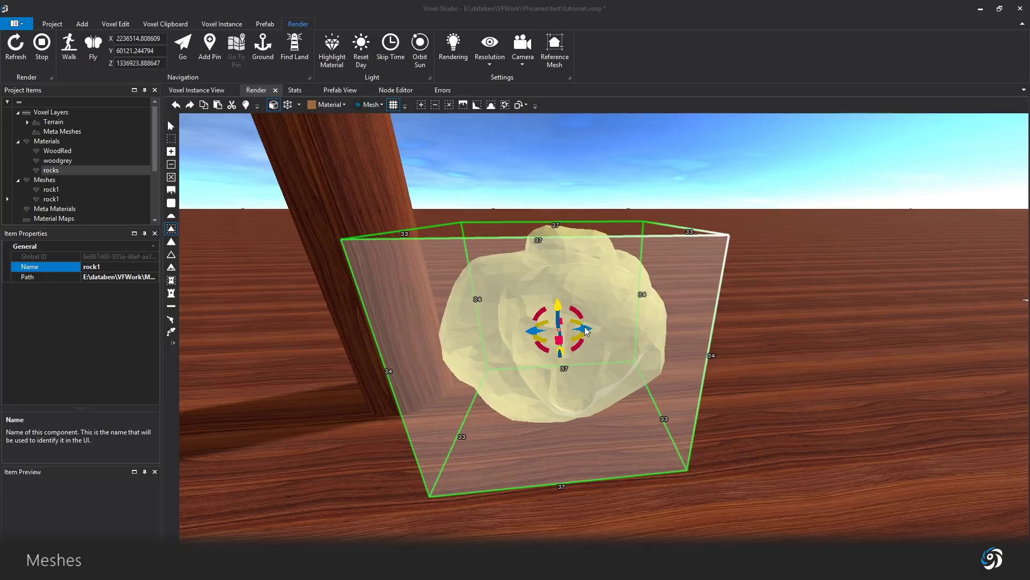
left_click_drag(586, 331, 649, 326)
left_click(421, 105)
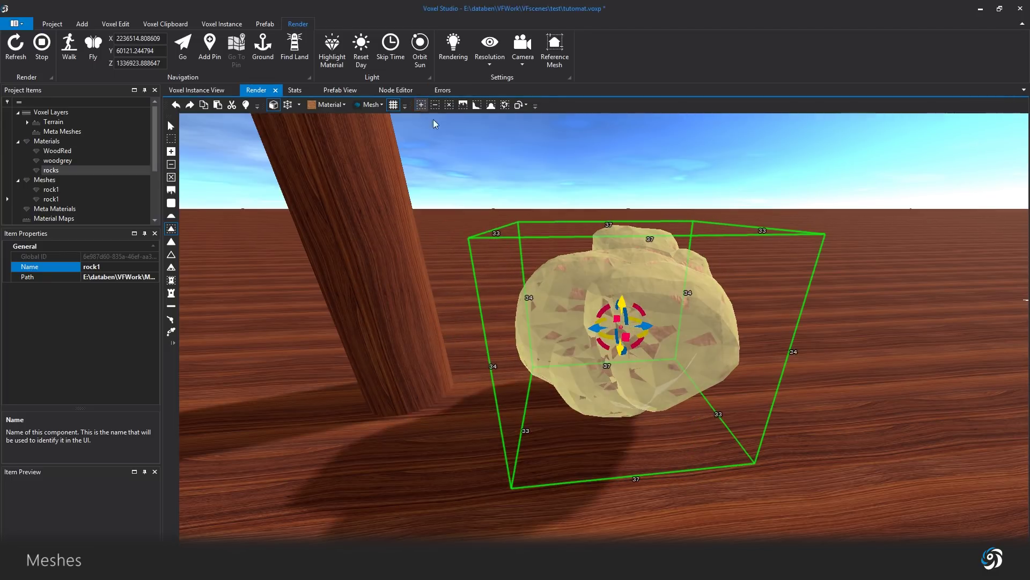
Examine the textured rock beside the wooden post from close up and from different angles
key("w")
right_click_drag(433, 119, 511, 297)
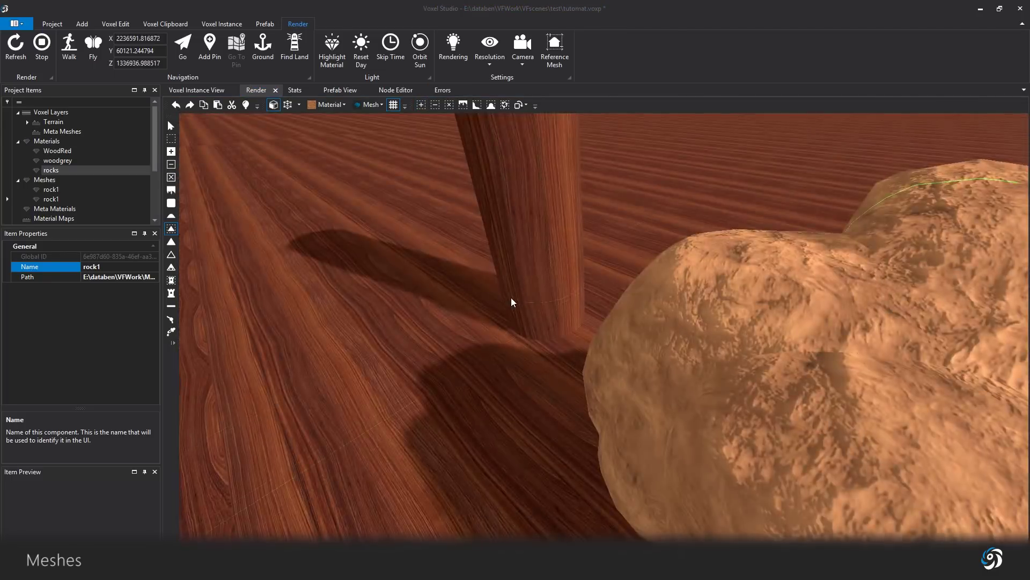
key("s")
key("w")
right_click_drag(377, 228, 594, 383)
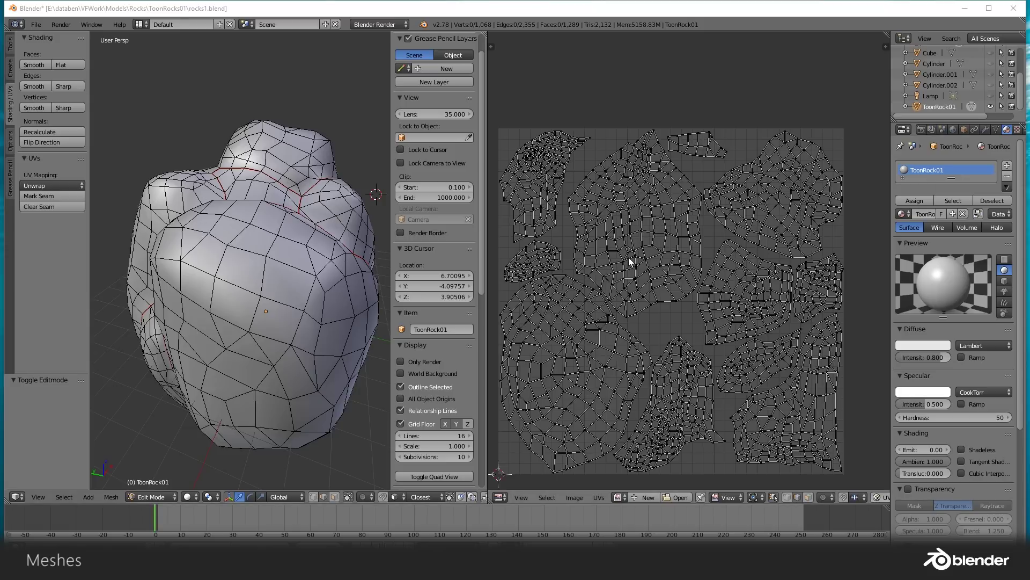
Switch to Blender, examine the seams and UV layout of ToonRock01, and open the file commands
left_click(256, 280)
middle_click_drag(256, 280, 280, 276)
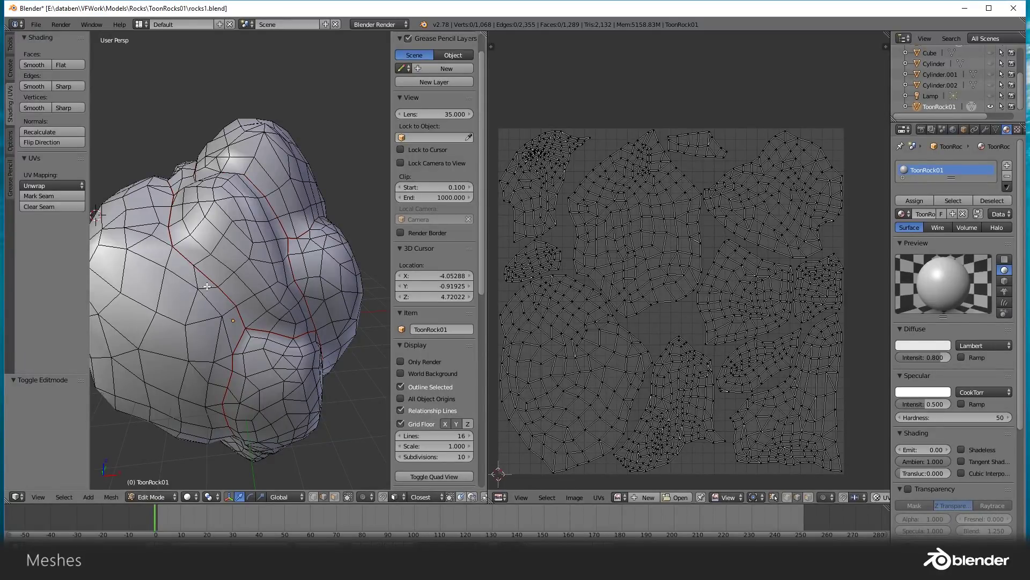
middle_click_drag(180, 288, 231, 293)
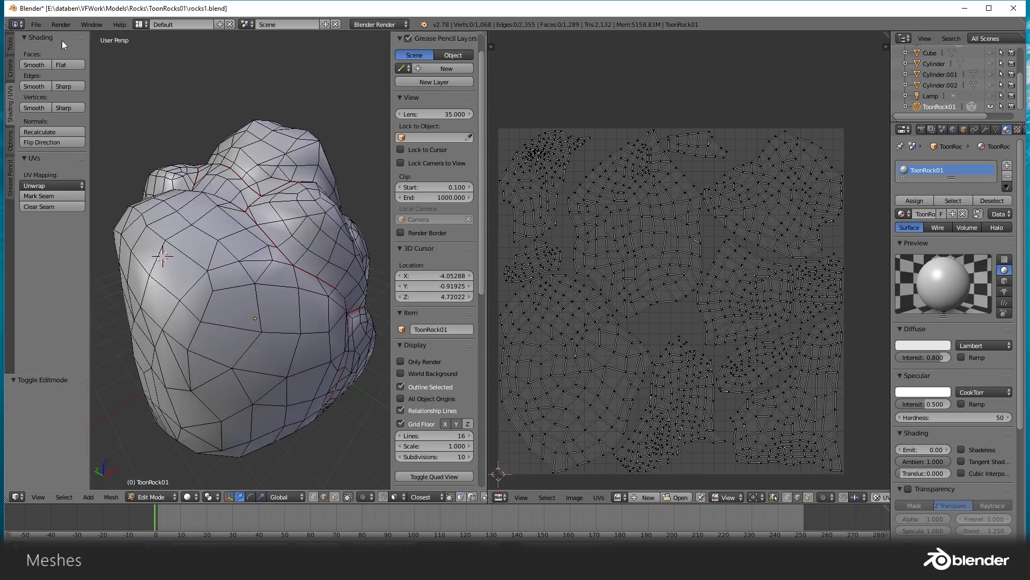
key("Tab")
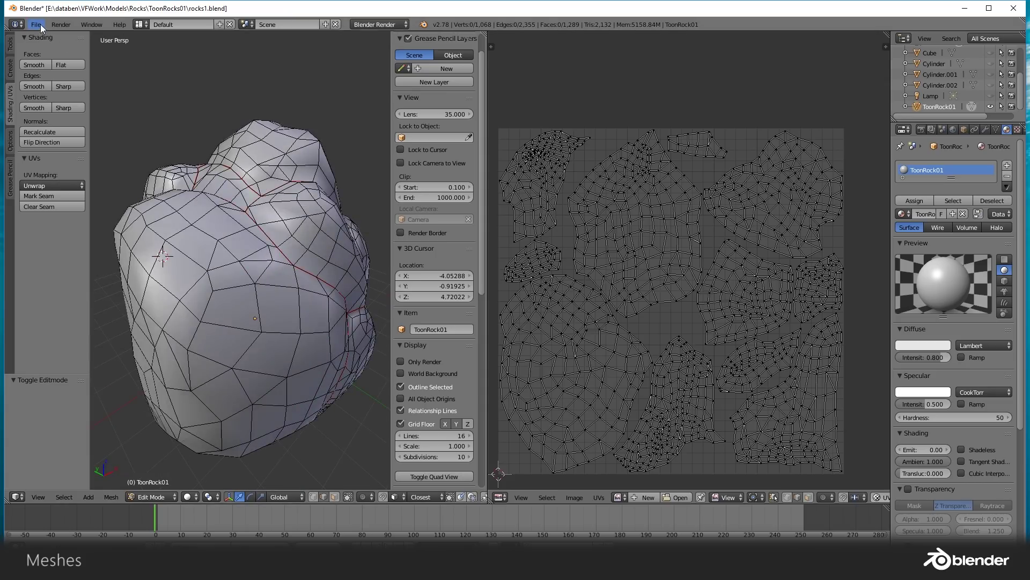
left_click(36, 24)
mouse_move(72, 227)
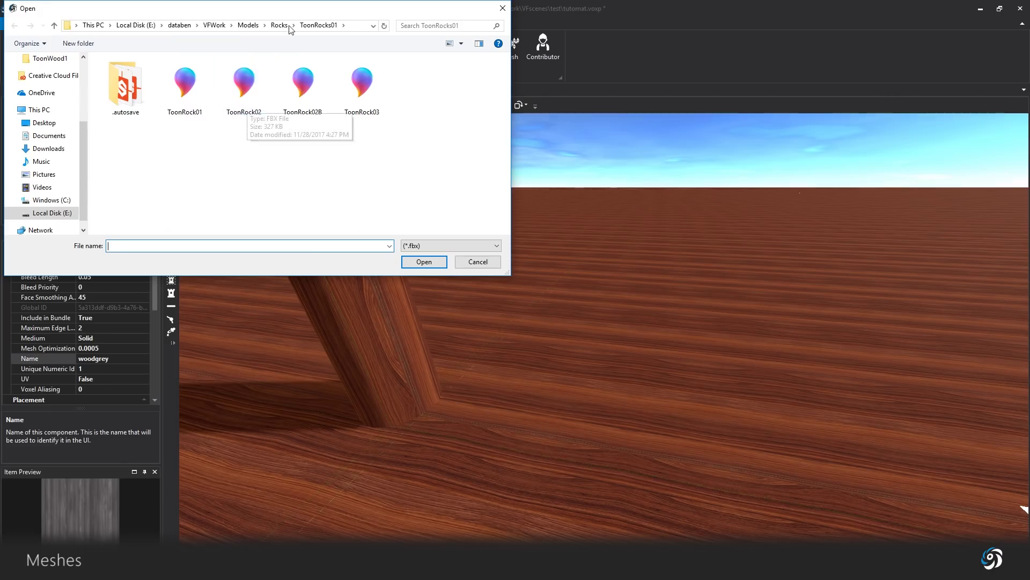
Switch to Voxel Studio and add the ToonRock01 mesh together with the materials in its FBX file
double_click(191, 92)
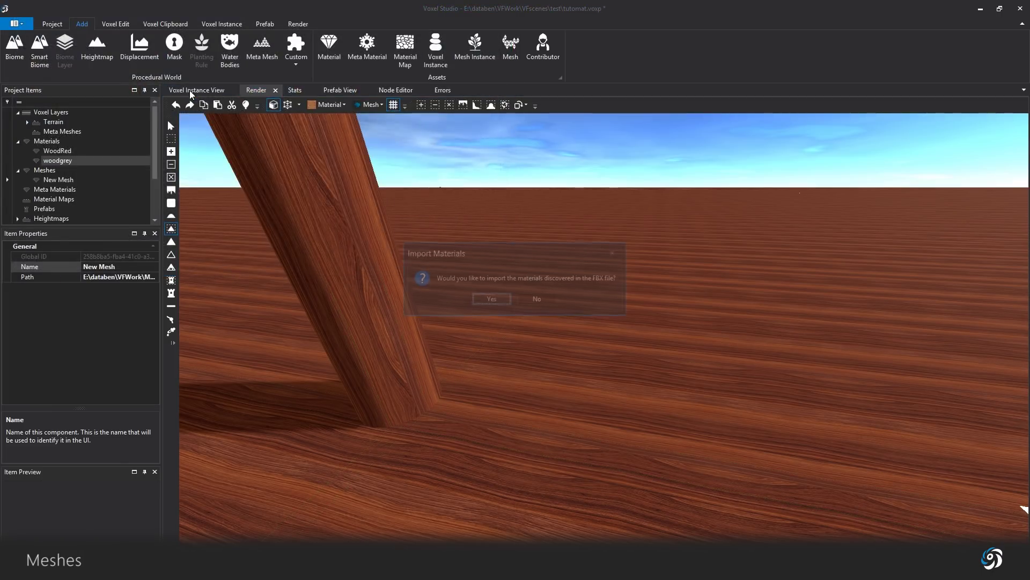
left_click(490, 300)
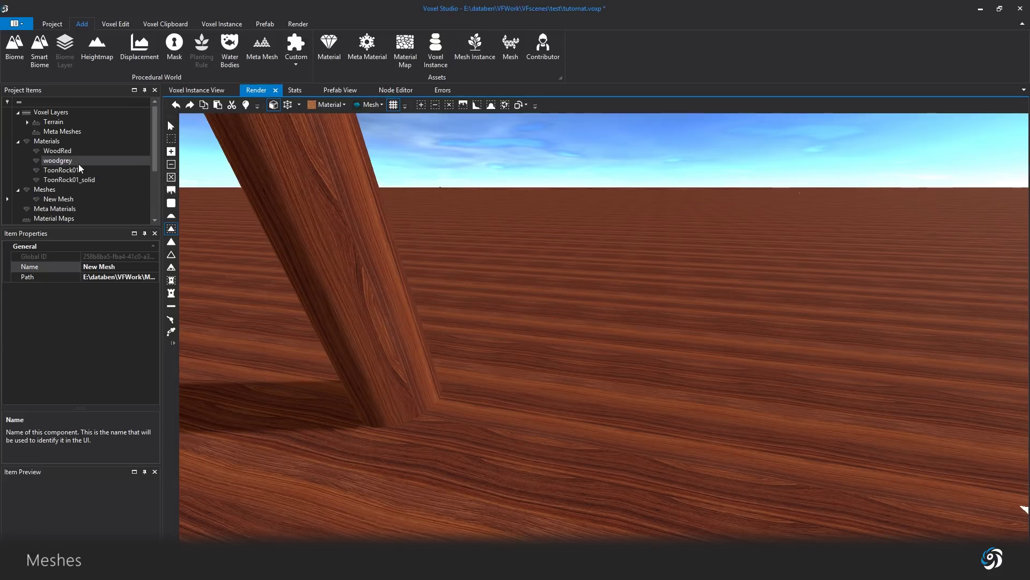
Set the ToonRock01 material's diffuse texture to ToonRock01_DIFF from the ToonRocks01 folder
left_click(65, 170)
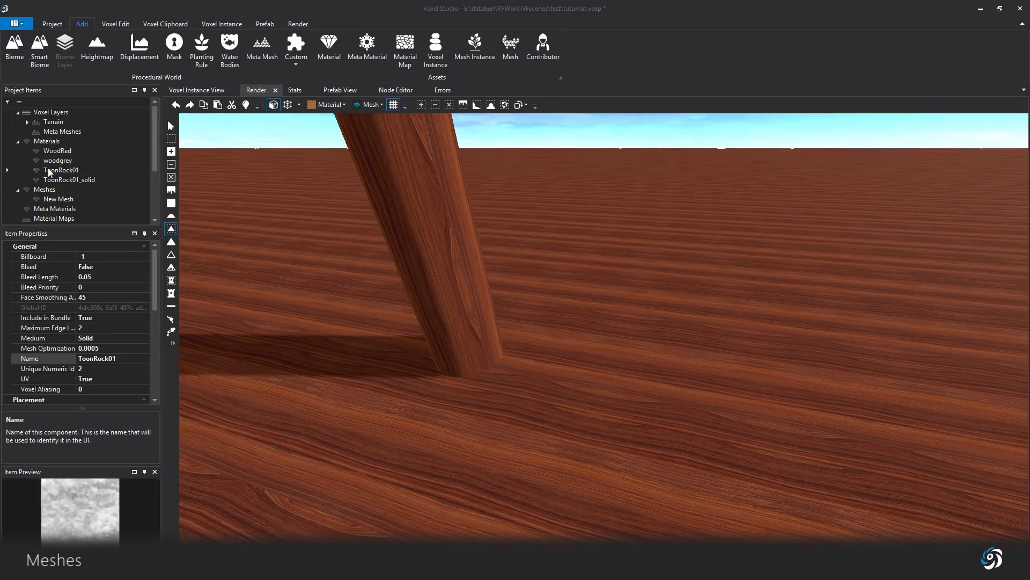
left_click(89, 171)
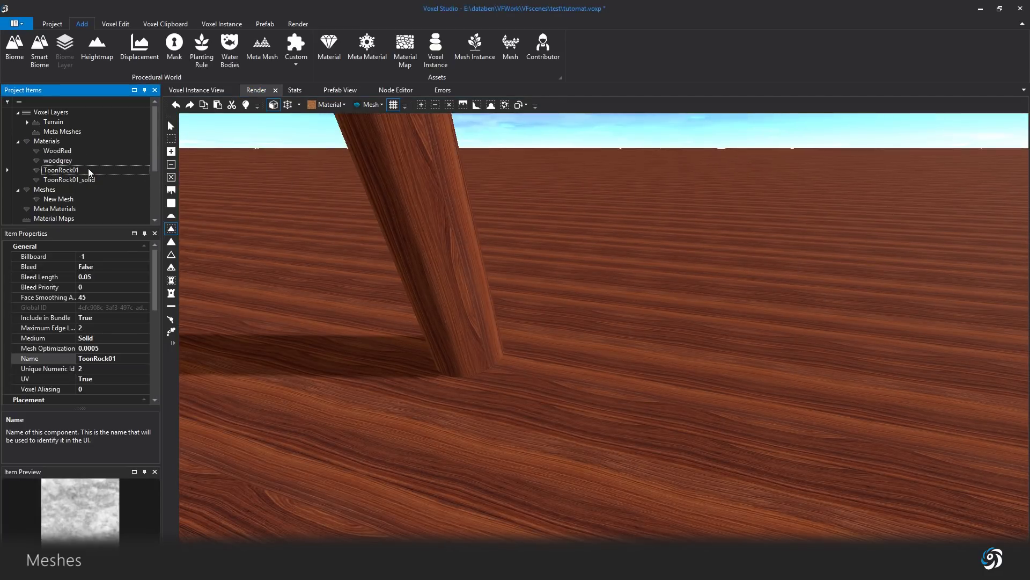
scroll(146, 304, "down", 4)
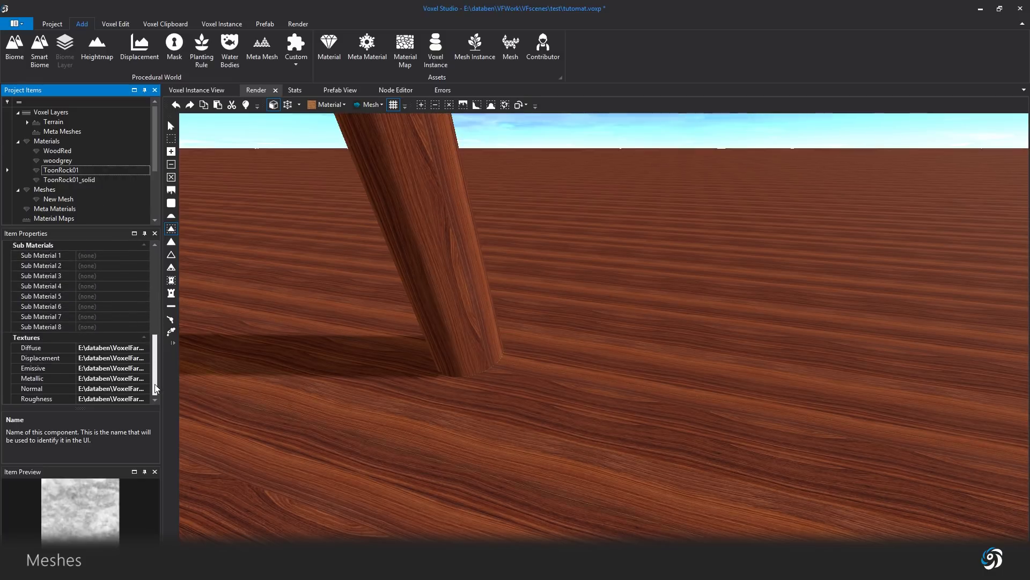
left_click(145, 349)
left_click(145, 350)
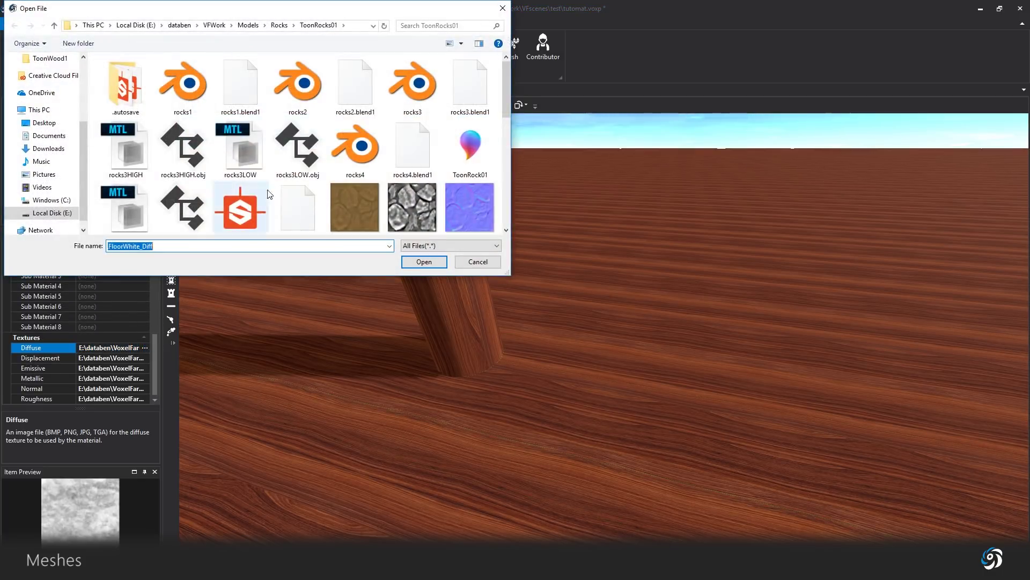
double_click(346, 194)
Set the ToonRock01 material's normal texture to ToonRock01_NRM
left_click(144, 388)
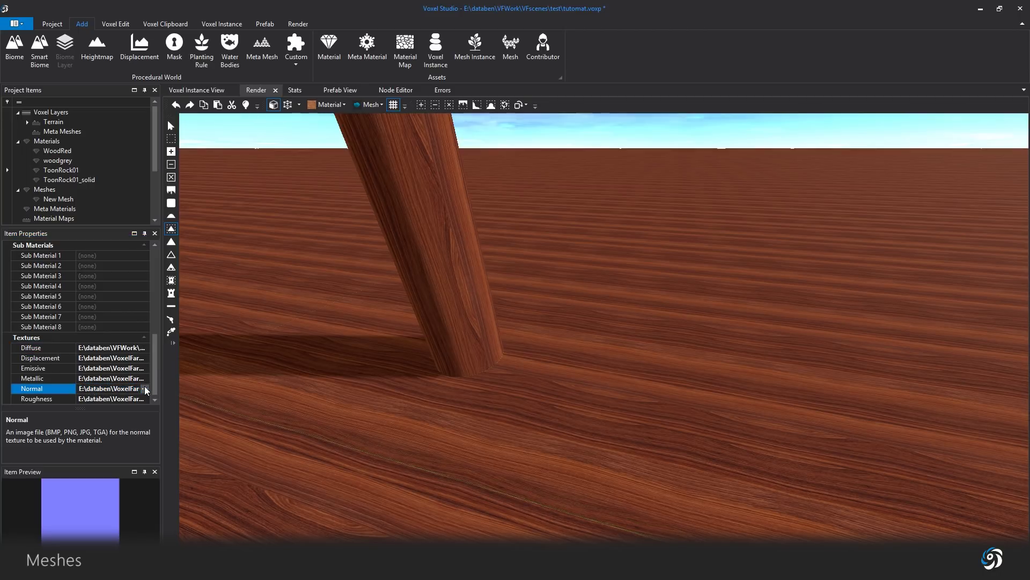
left_click(145, 388)
left_click(468, 208)
scroll(468, 208, "down", 5)
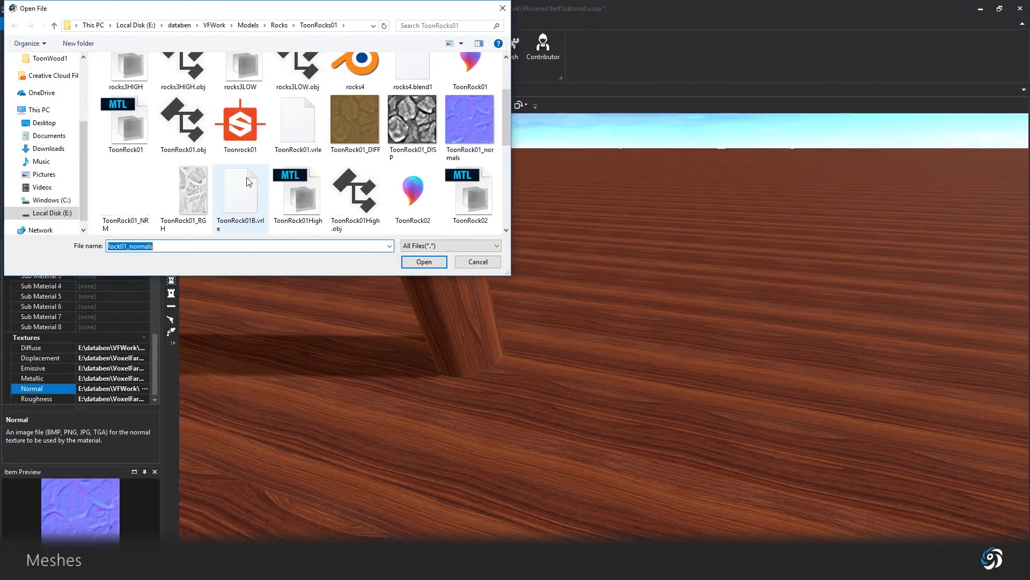
double_click(125, 85)
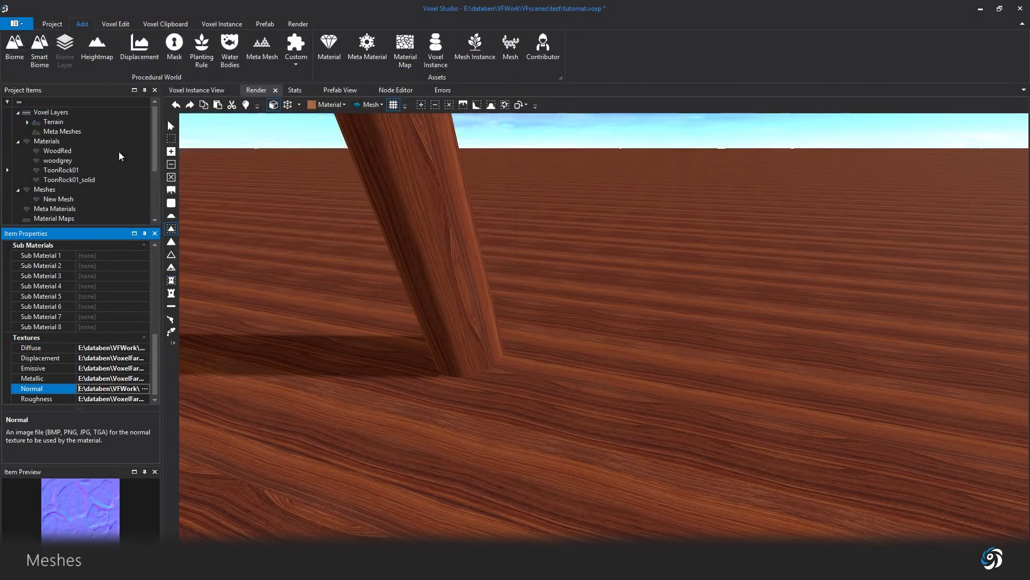
Set the ToonRock01 material's roughness texture to ToonRock01_RGH
left_click(137, 399)
left_click(145, 398)
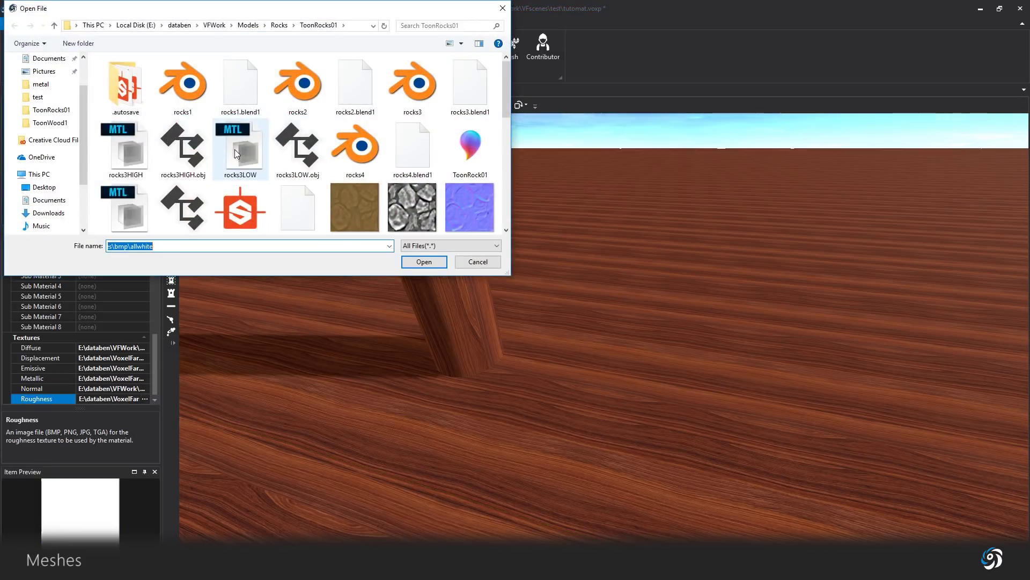
scroll(338, 164, "down", 1)
scroll(338, 164, "down", 2)
double_click(188, 196)
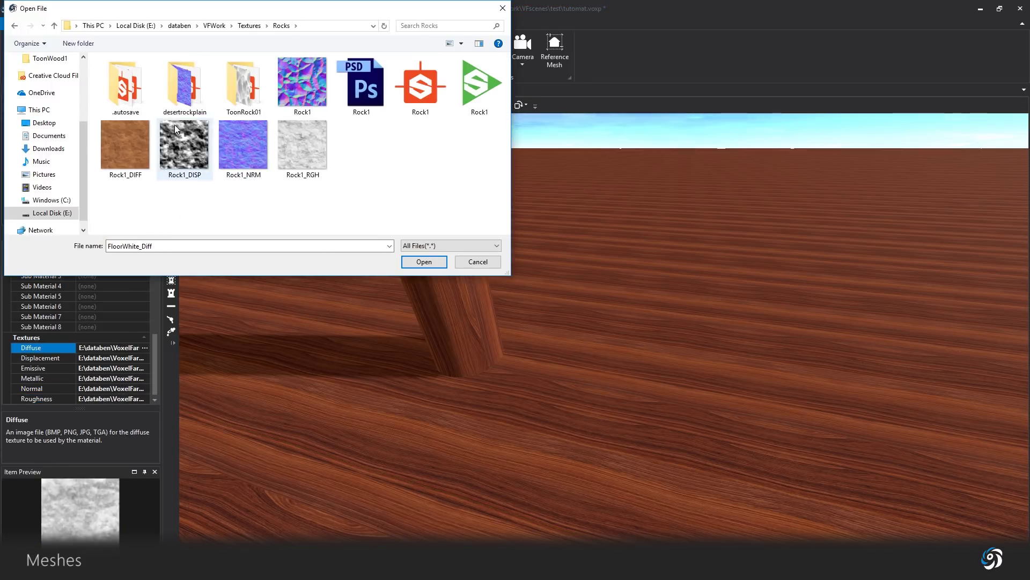
Set the ToonRock01_solid material's diffuse texture to Rock1_DIFF and its normal texture to Rock1_NRM
double_click(117, 147)
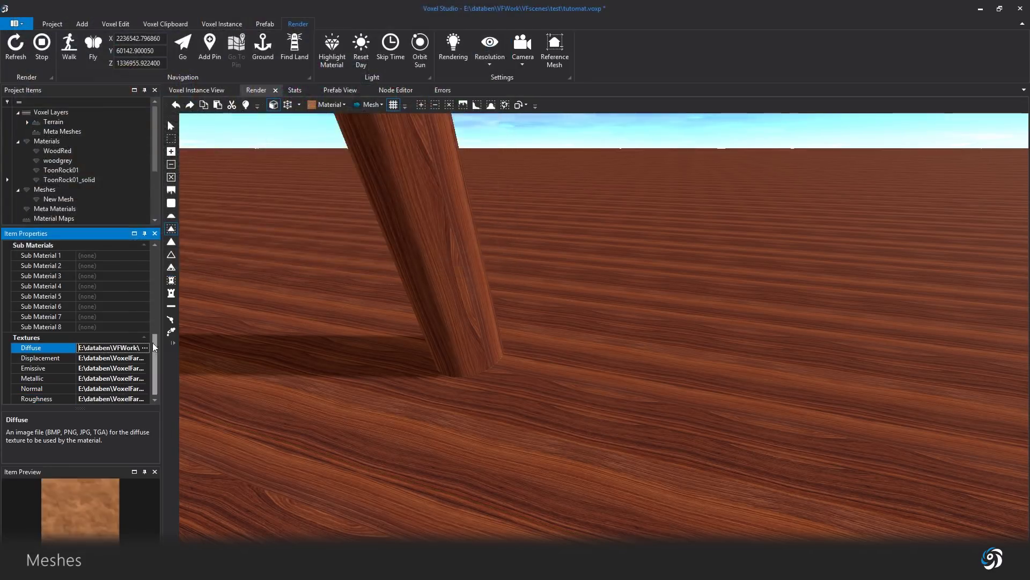
left_click(135, 388)
left_click(145, 389)
double_click(236, 146)
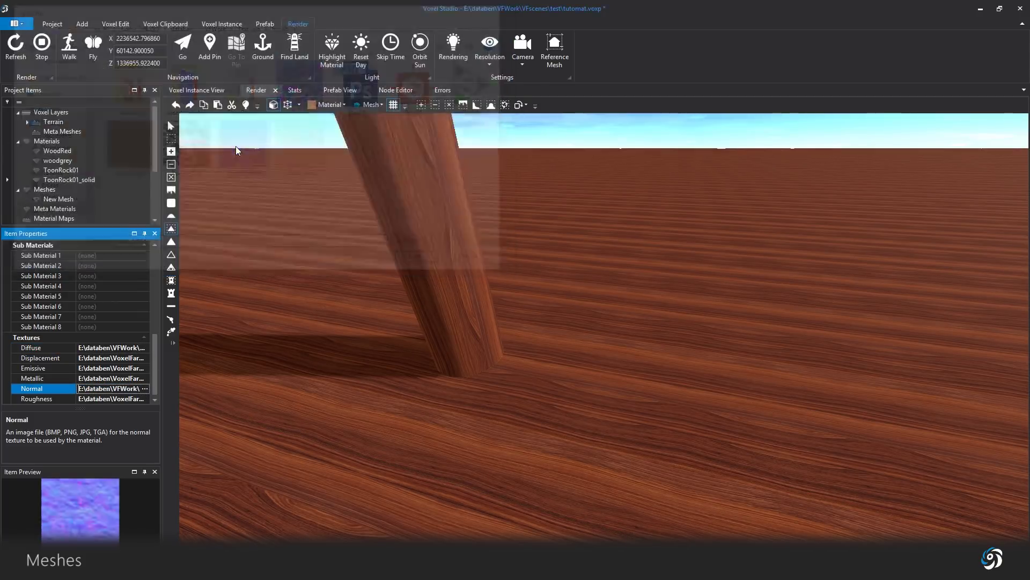
Set the ToonRock01_solid material's roughness texture to Rock1_RGH and refresh the render
left_click(134, 399)
left_click(145, 399)
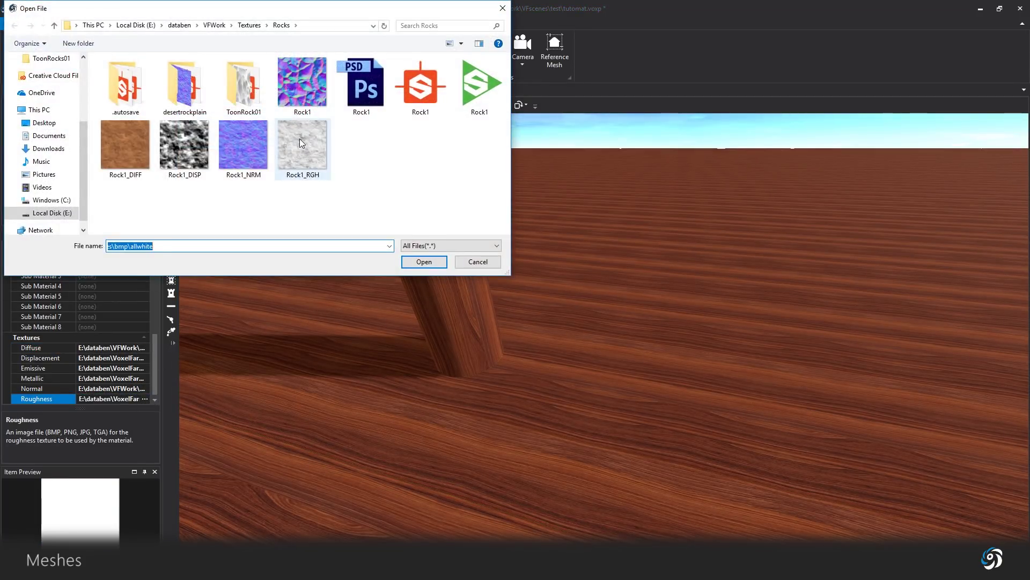
double_click(300, 138)
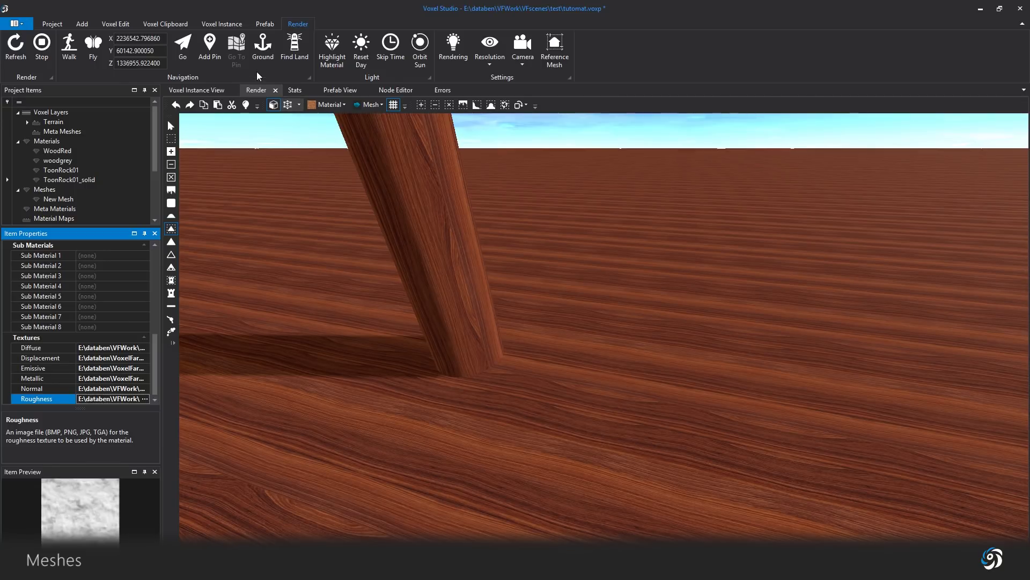
left_click(14, 53)
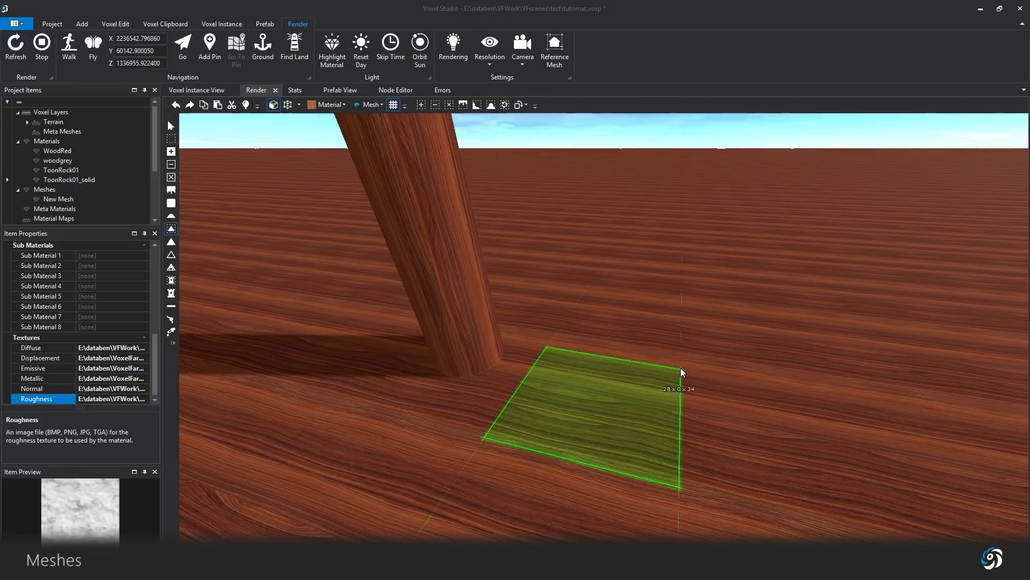
Place a New Mesh box about 48 by 37 by 30 beside the wooden post and add it to the scene
key("d")
left_click(594, 300)
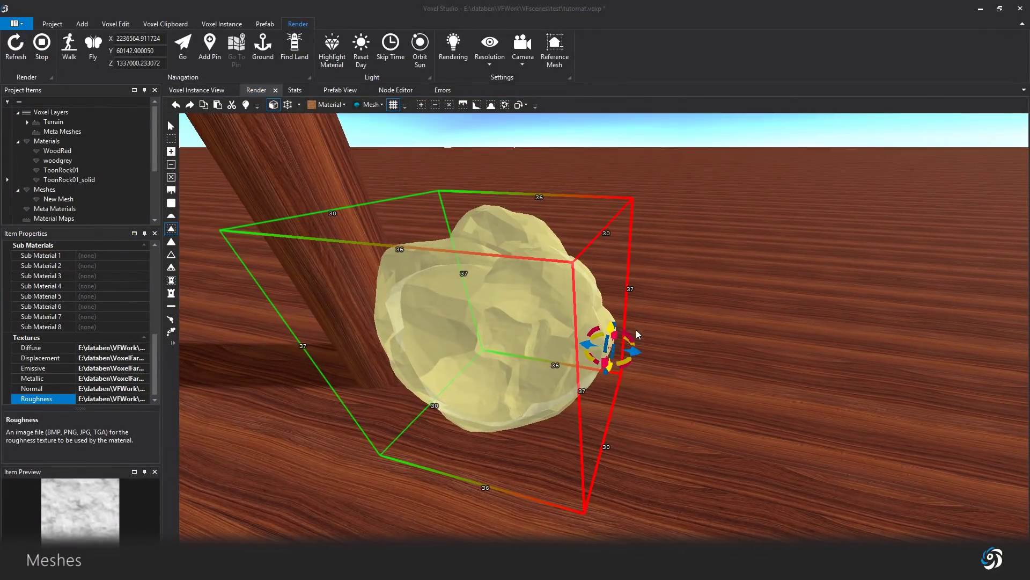
left_click_drag(638, 351, 720, 366)
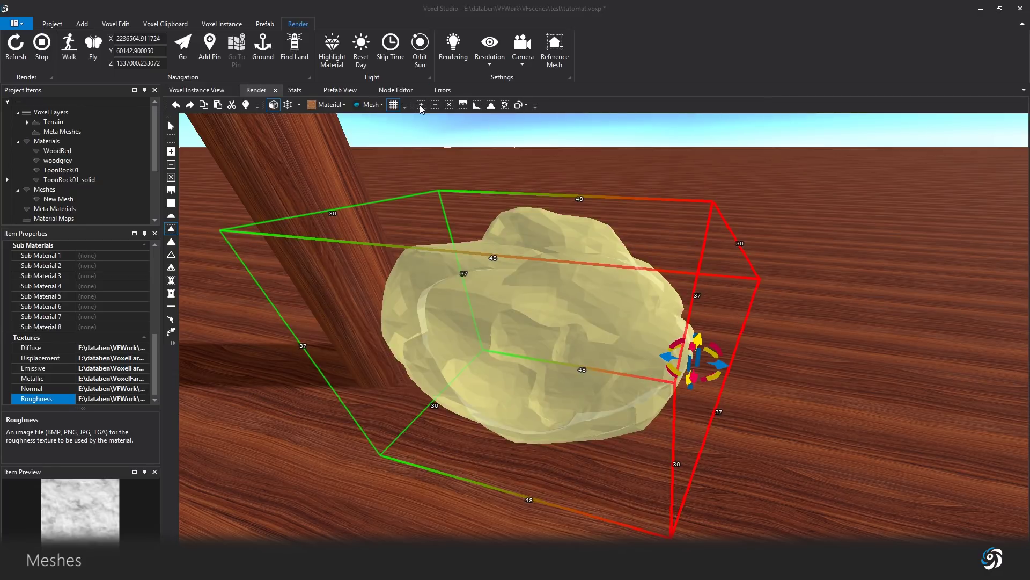
left_click(359, 107)
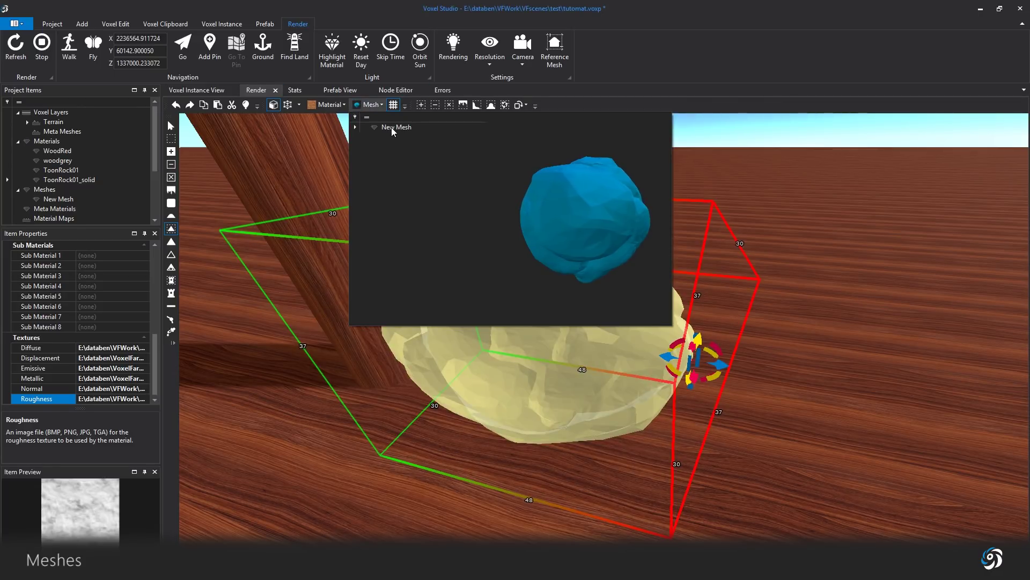
left_click(391, 127)
left_click(422, 105)
Subtract a box-shaped chunk from the newly placed rock and examine the solid material on the cut surfaces
key("d")
right_click_drag(698, 196, 558, 308)
key("Escape")
key("d")
middle_click_drag(558, 310, 217, 231)
left_click(171, 165)
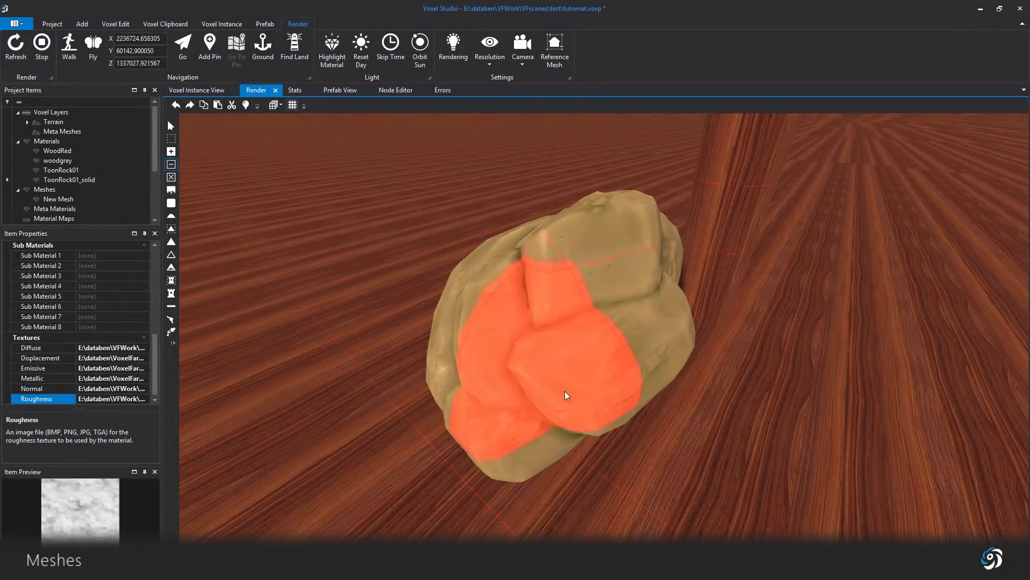
left_click(582, 401)
middle_click_drag(747, 382, 729, 315)
scroll(748, 332, "up", 3)
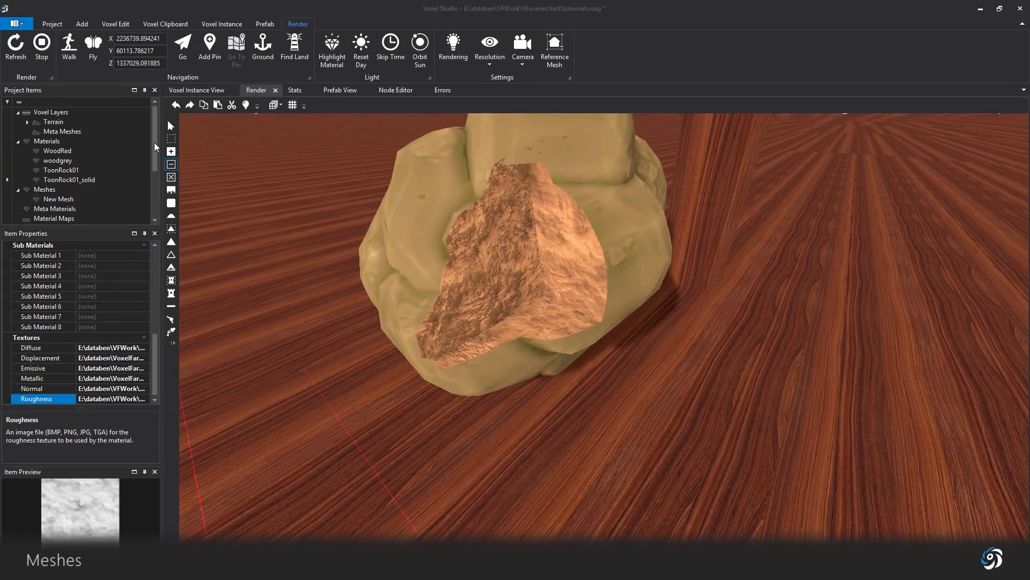
left_click(171, 139)
middle_click_drag(511, 302, 398, 368)
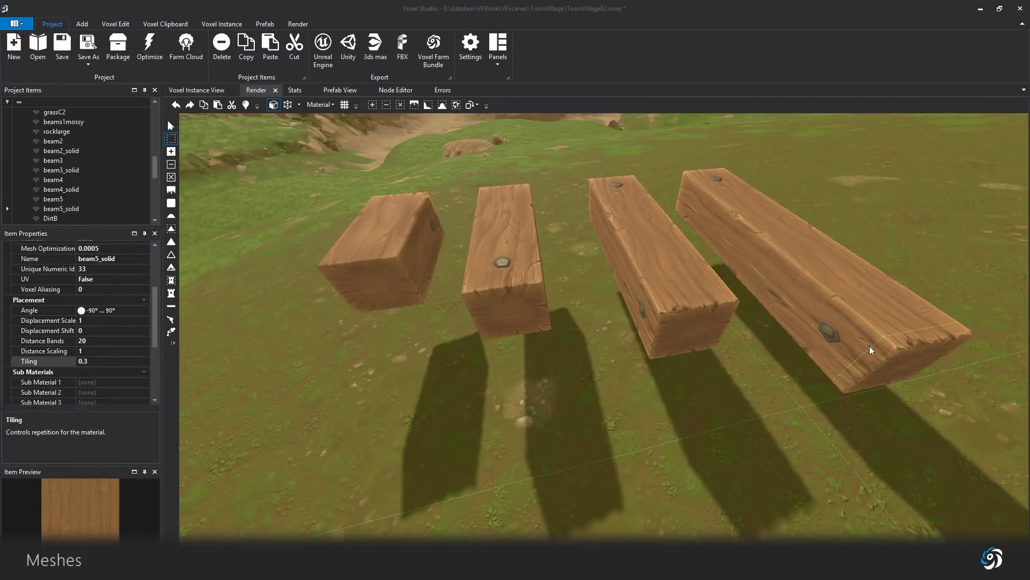
Compare the UV and tiling properties of the beam2 material with those of the beam2, beam3, beam4 and beam5 solid materials
left_click(56, 142)
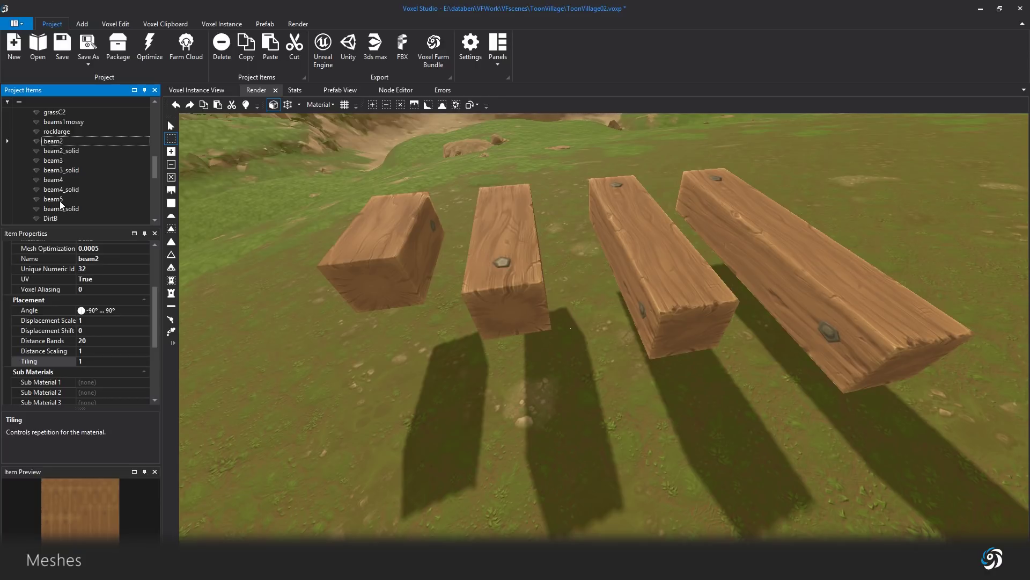
left_click(74, 152)
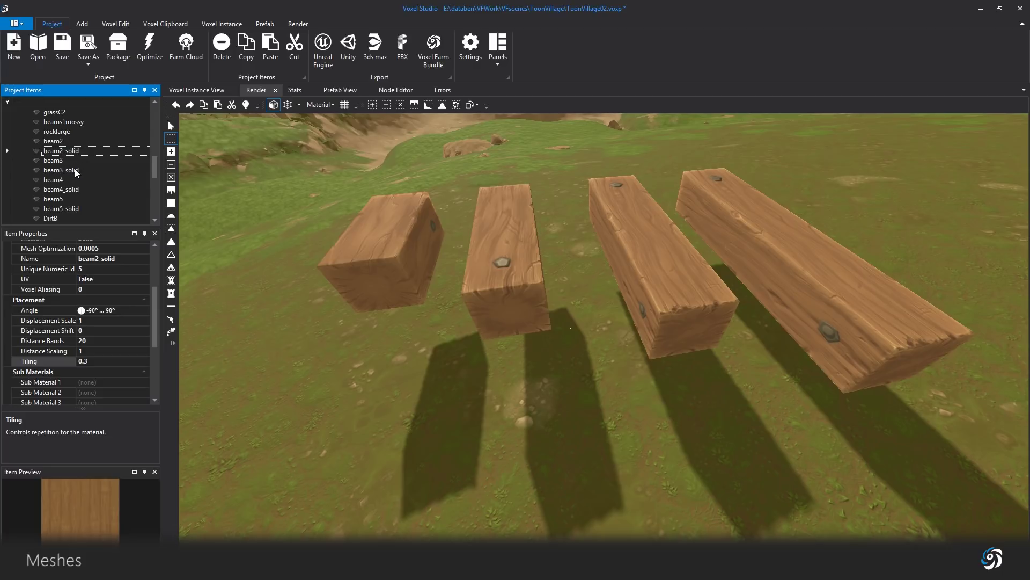
left_click(76, 169)
left_click(73, 189)
left_click(73, 208)
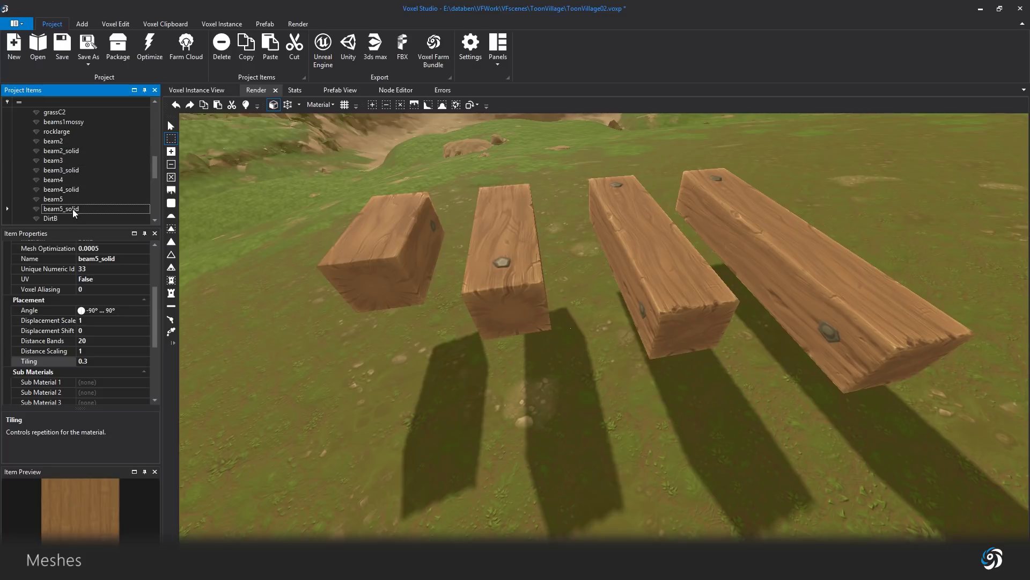
Enclose the four wooden beams in a selection box about 213 by 52 by 87, adjust it, and subtract its volume
left_click(314, 387)
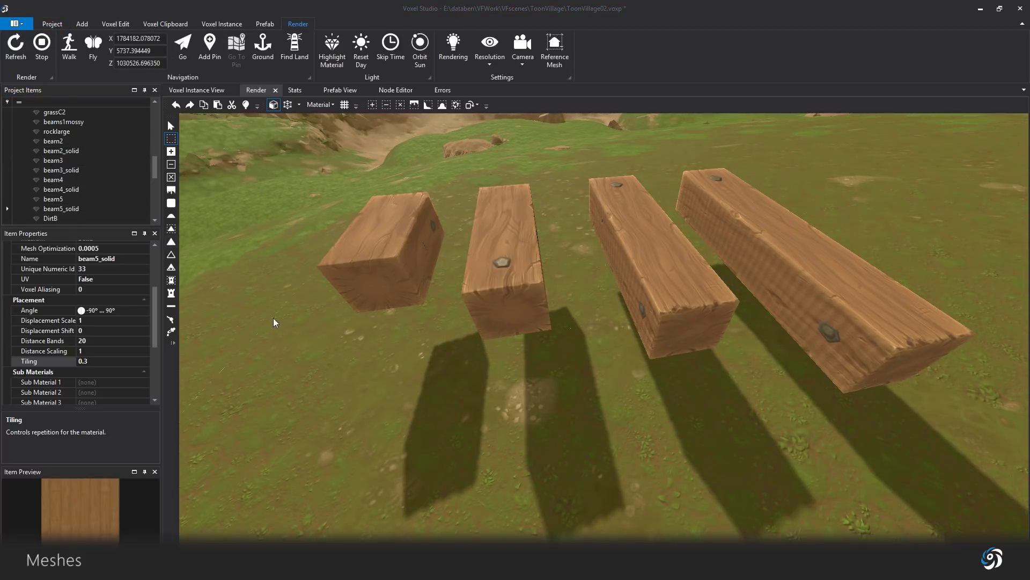
left_click_drag(271, 356, 981, 427)
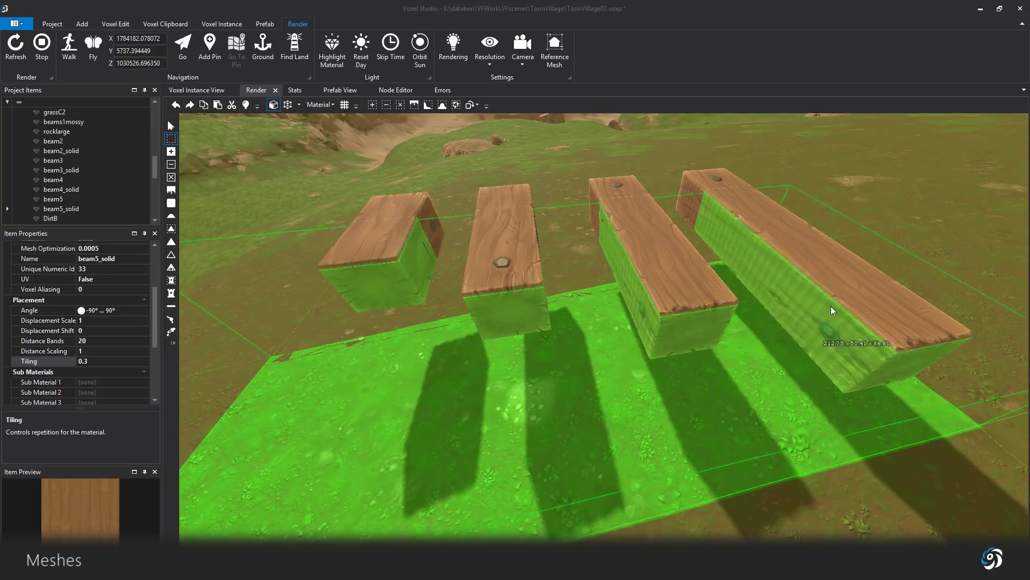
left_click(785, 247)
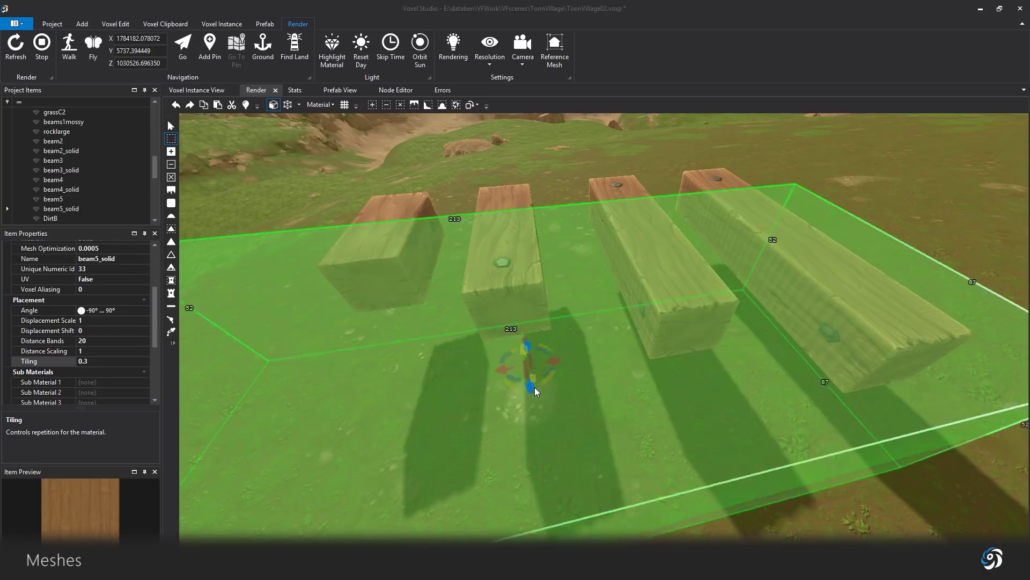
left_click_drag(534, 387, 543, 404)
left_click(386, 105)
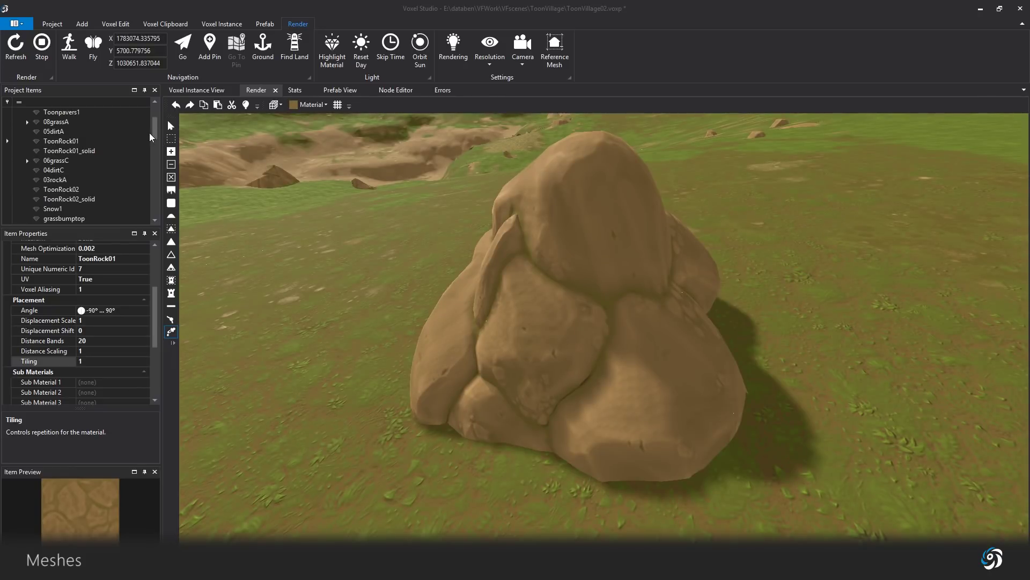
Expand the project's Meshes group and select its first mesh
left_click_drag(155, 132, 149, 205)
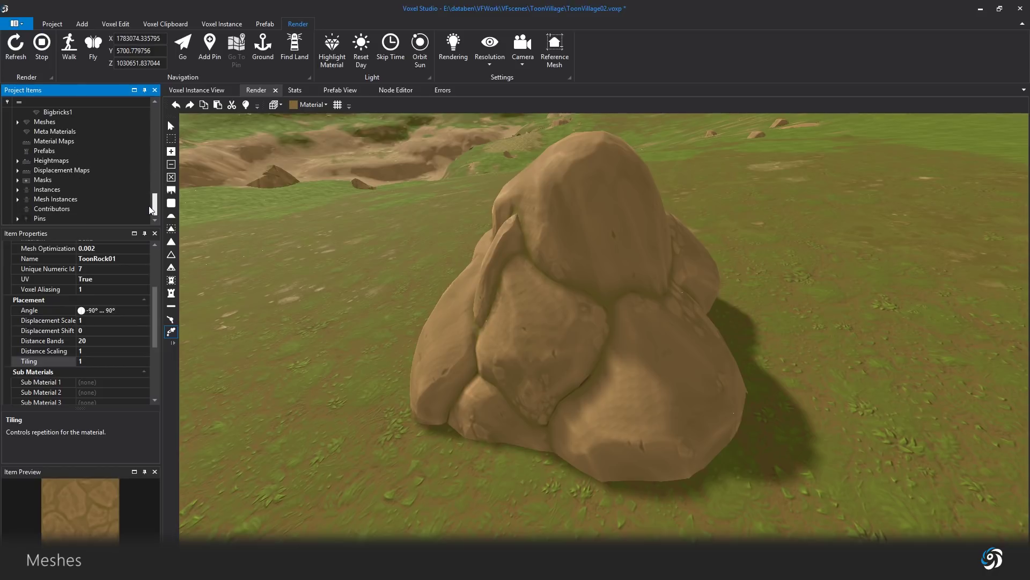
left_click(18, 122)
left_click(61, 131)
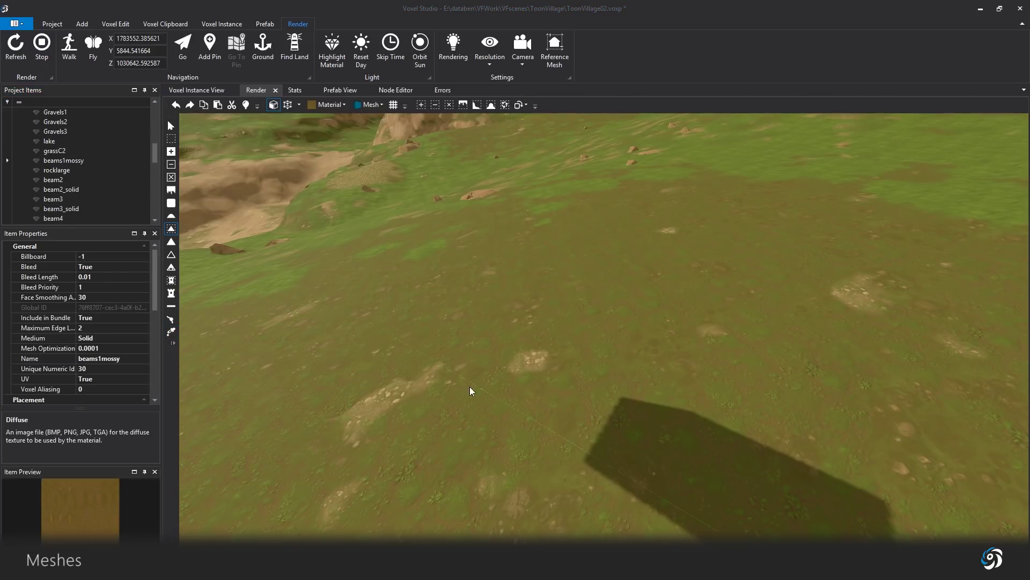
Place a beam mesh box about 30 by 27 by 64 raised above the grass and add it to the scene
left_click_drag(469, 386, 614, 391)
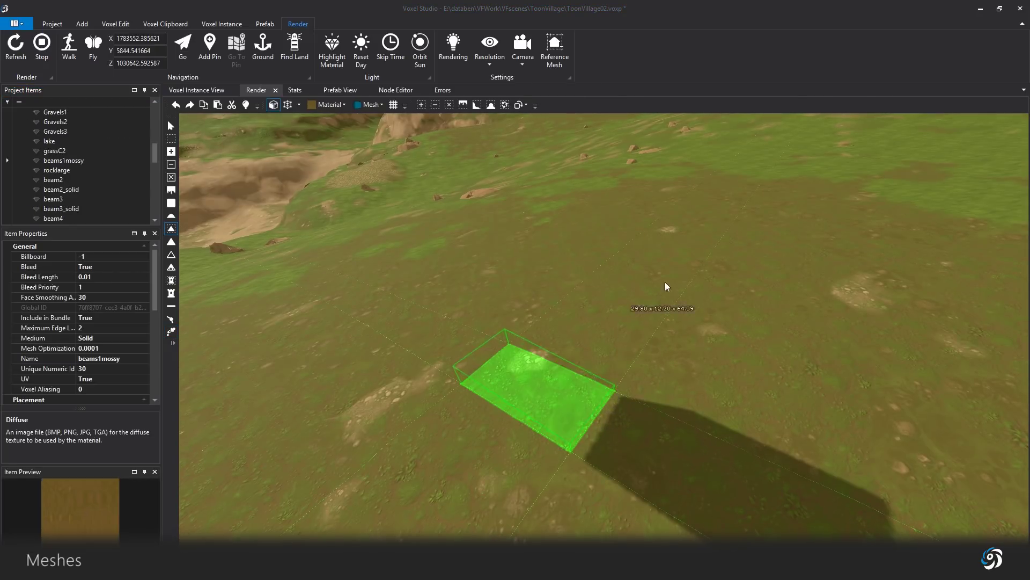
left_click(764, 185)
left_click_drag(530, 347, 533, 230)
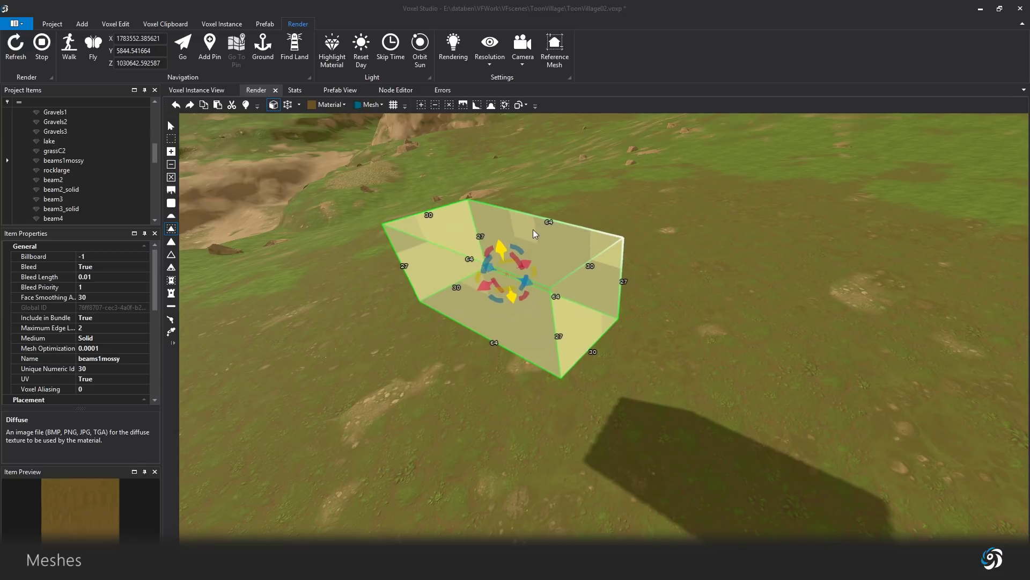
middle_click_drag(533, 230, 569, 252)
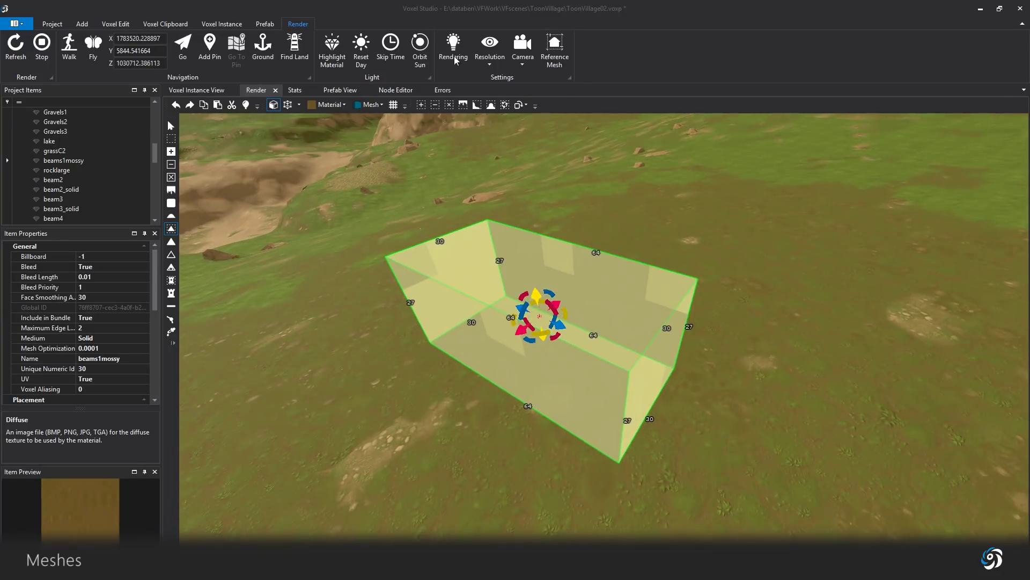
left_click(422, 105)
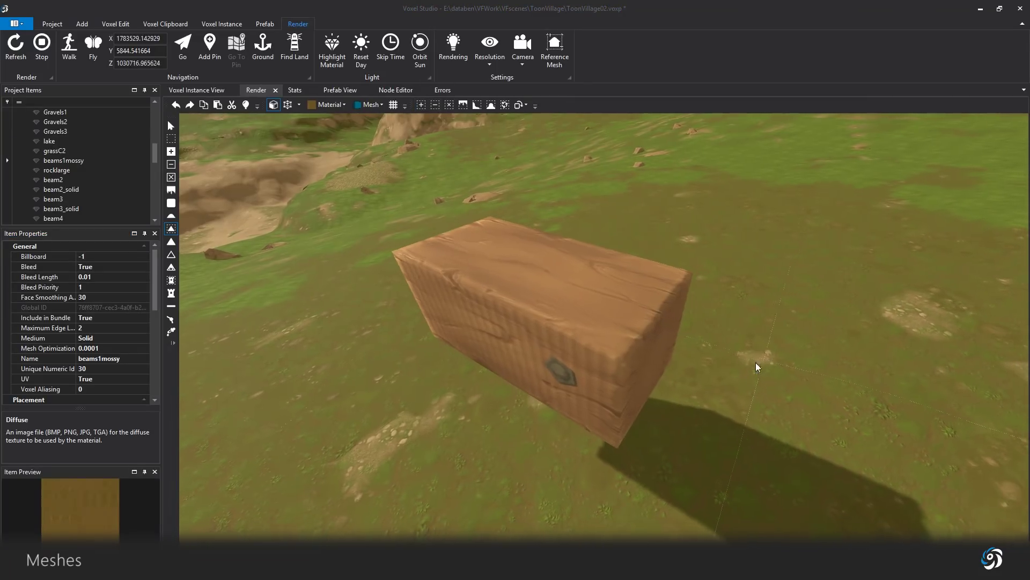
Examine the beams1mossy material's diffuse texture and its UV property
middle_click_drag(756, 363, 732, 369)
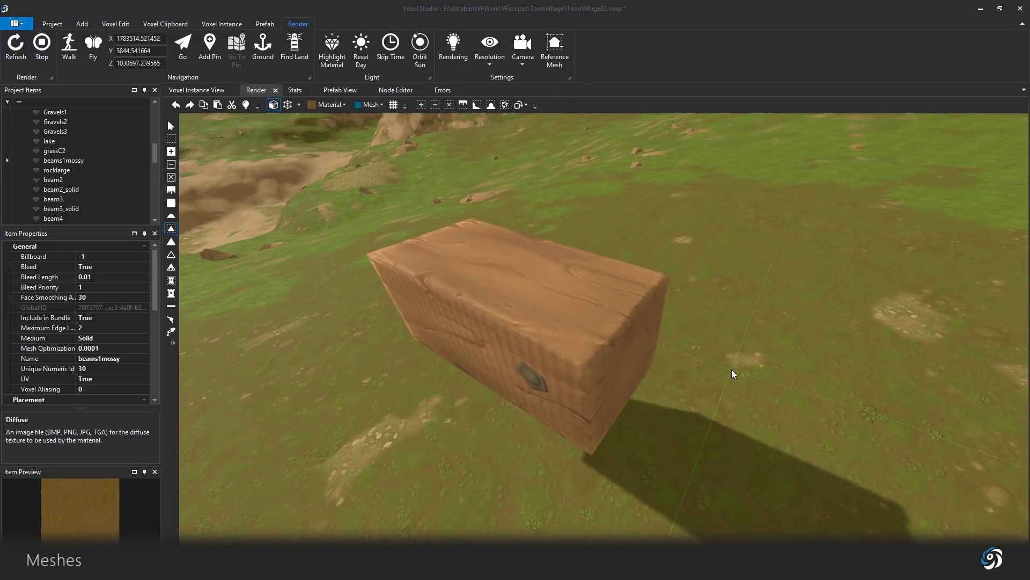
left_click(63, 160)
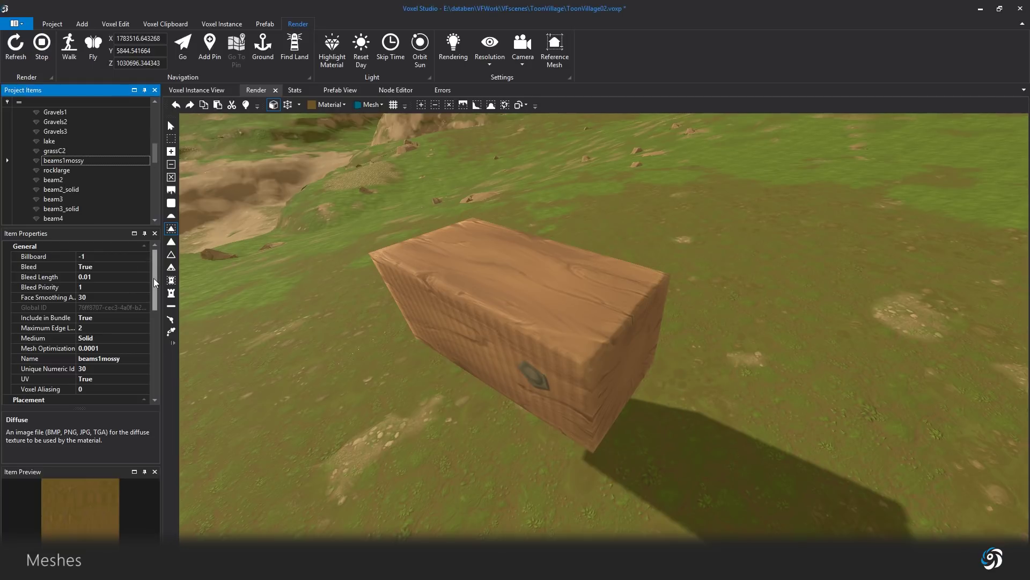
scroll(129, 332, "down", 5)
left_click(117, 348)
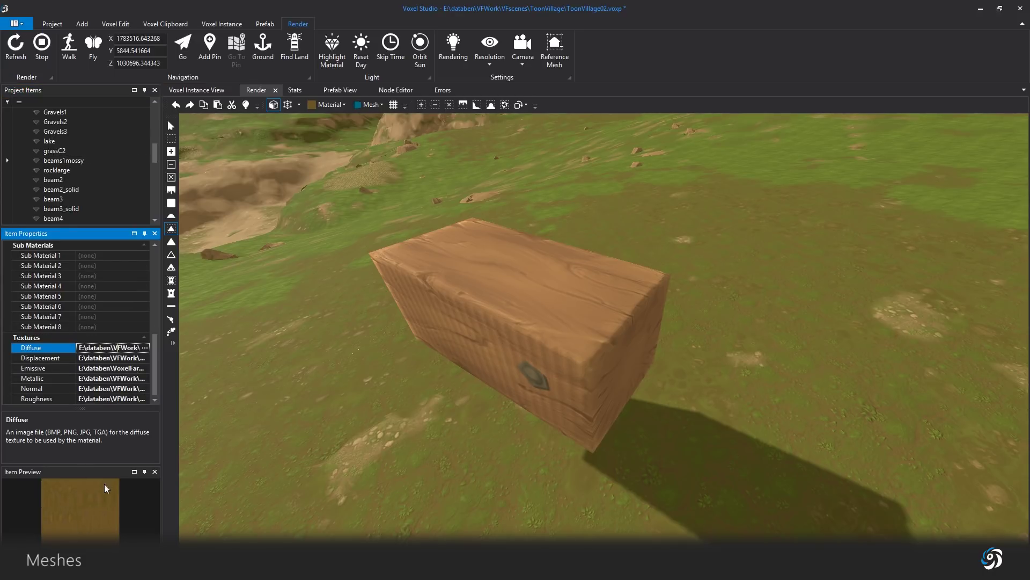
left_click(63, 161)
scroll(142, 348, "up", 5)
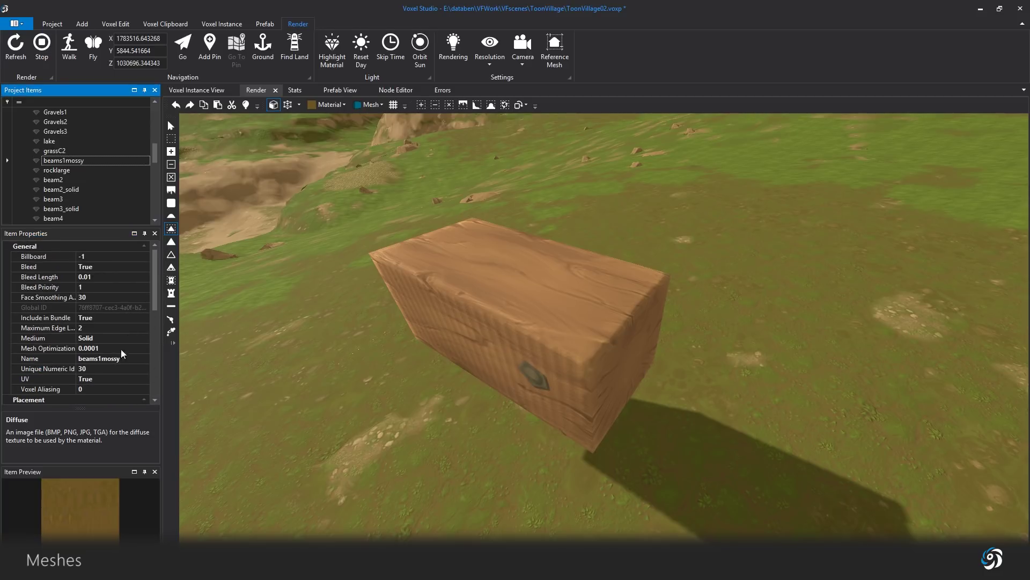
left_click(145, 378)
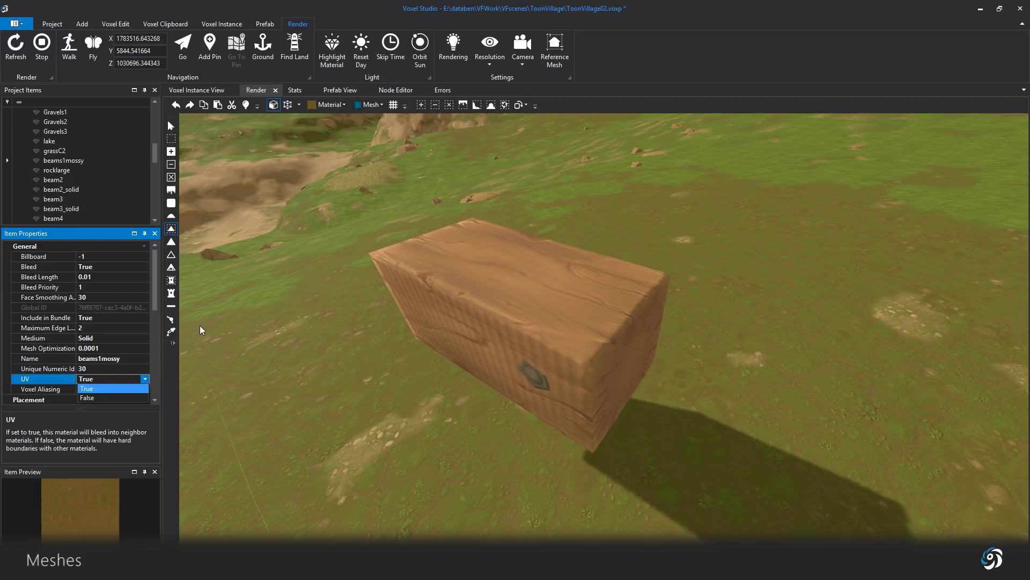
Paint the beams1mossy material over the near end, top face and upper edges of the wooden beam
left_click(172, 192)
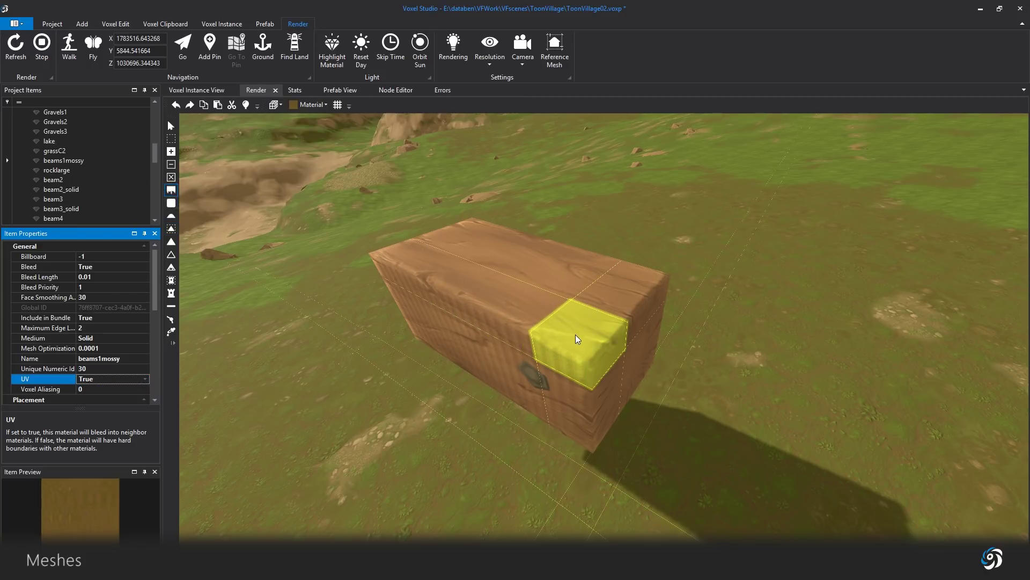
left_click(305, 107)
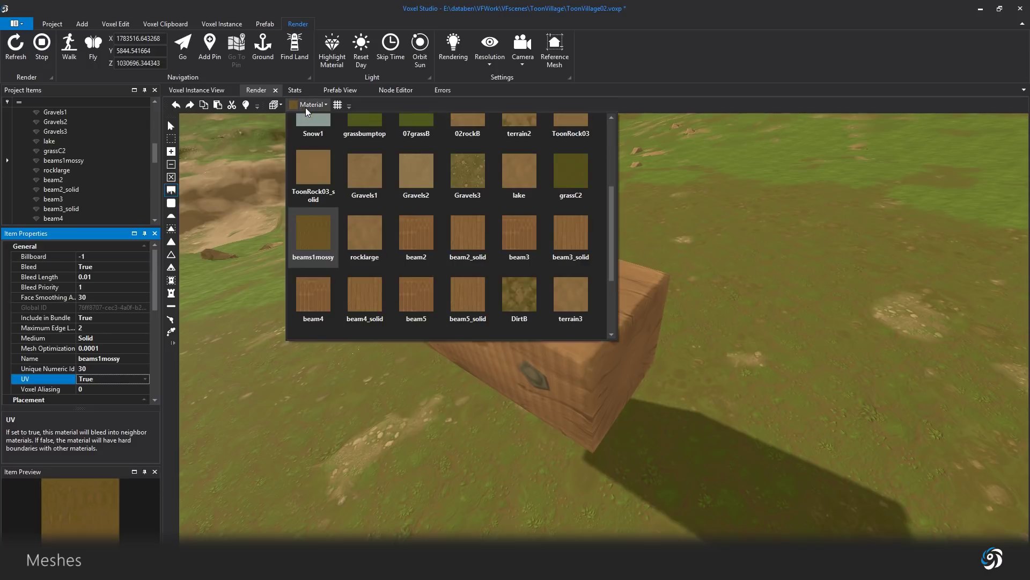
left_click(322, 237)
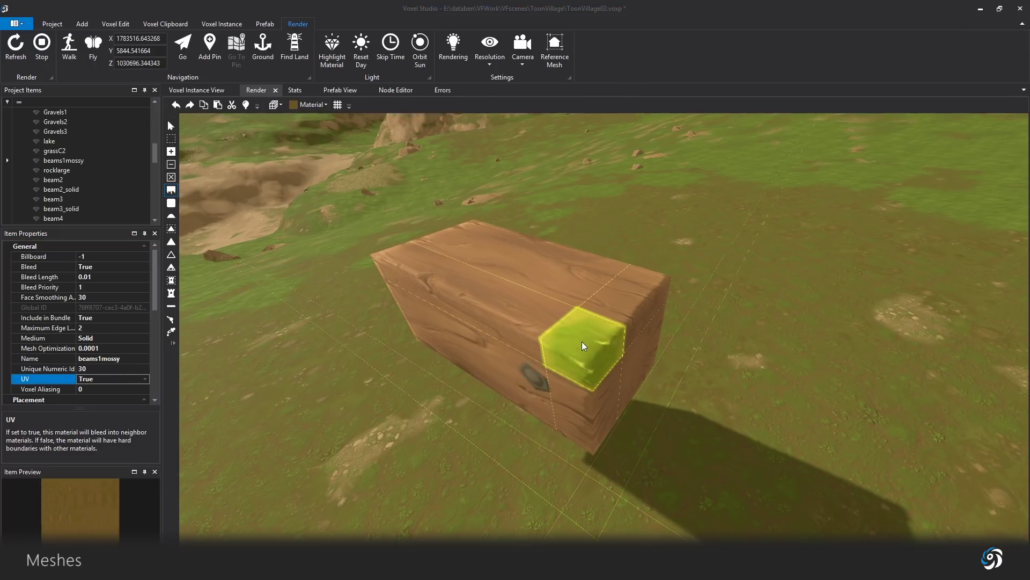
left_click(546, 323)
left_click(504, 300)
left_click(597, 301)
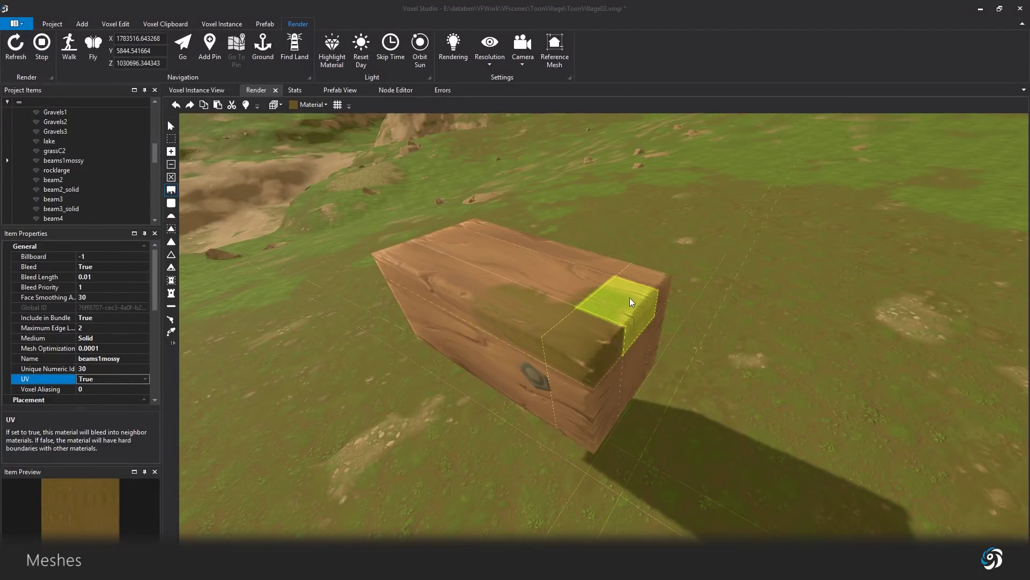
left_click(651, 283)
left_click(619, 265)
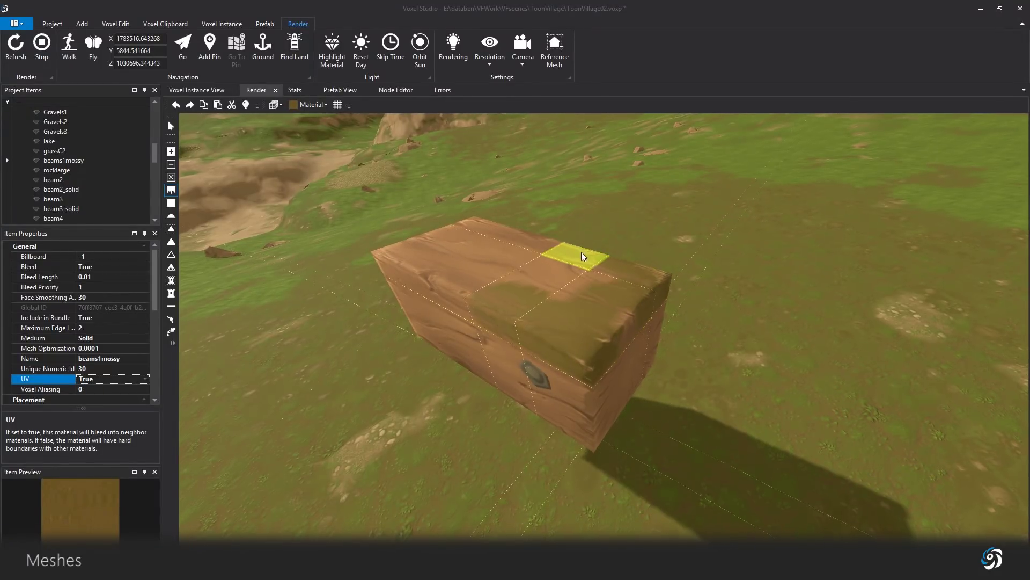
key("s")
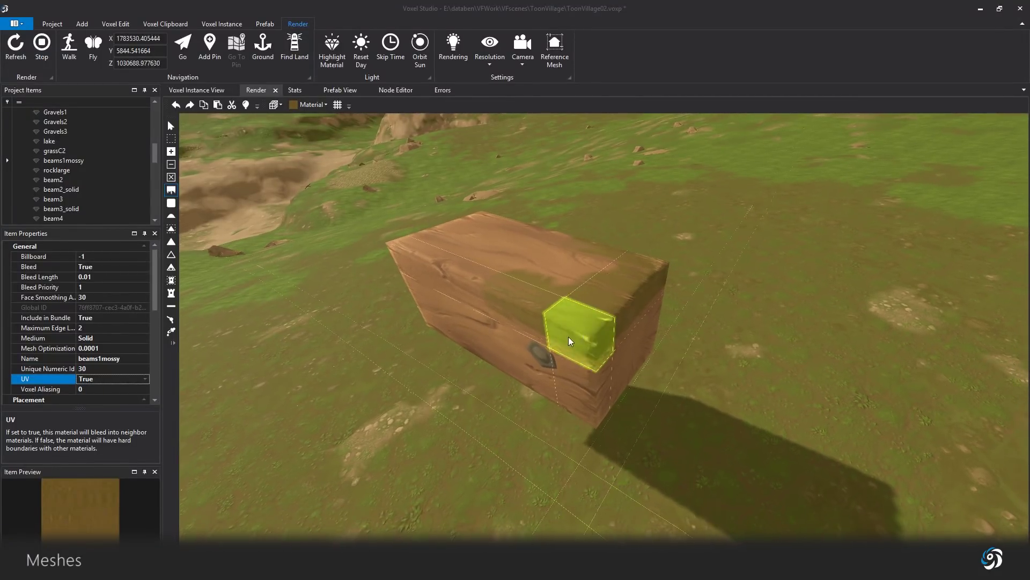
right_click_drag(687, 262, 572, 252)
key("d")
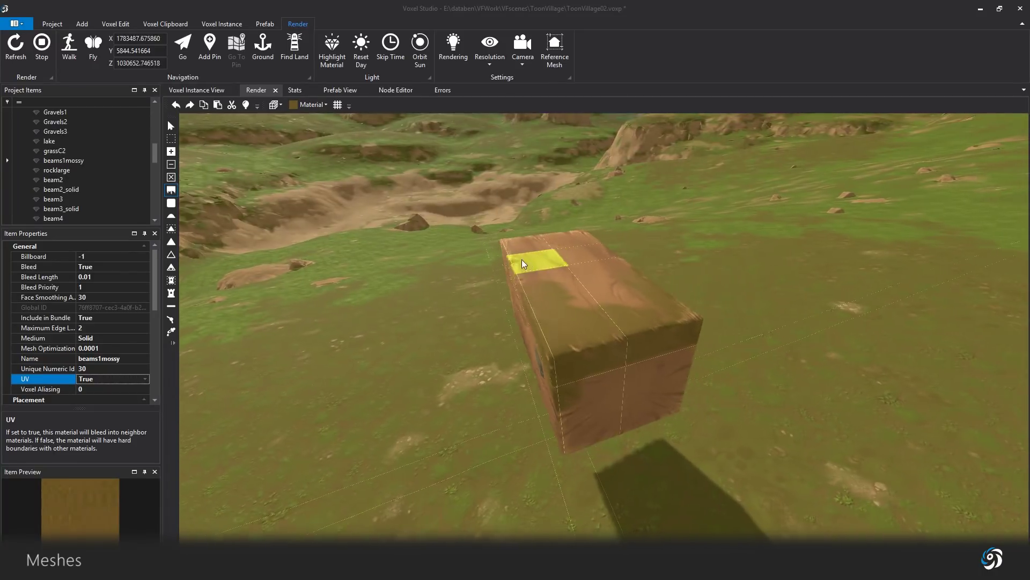
right_click_drag(560, 368, 472, 121)
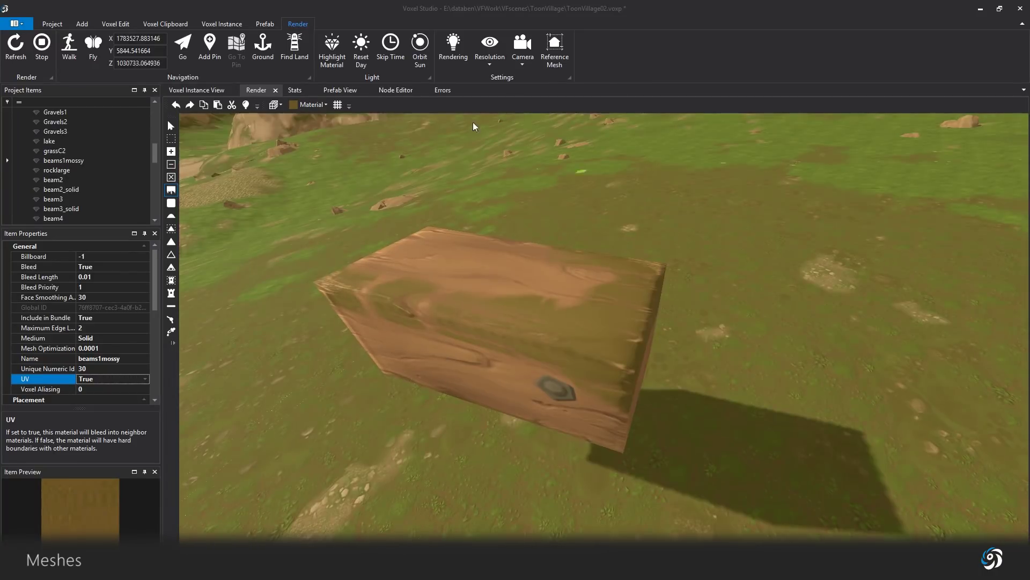
Inspect the voxel UV vectors on the beam's mossy end and sample one along its upper edge
left_click(171, 319)
key("s")
key("d")
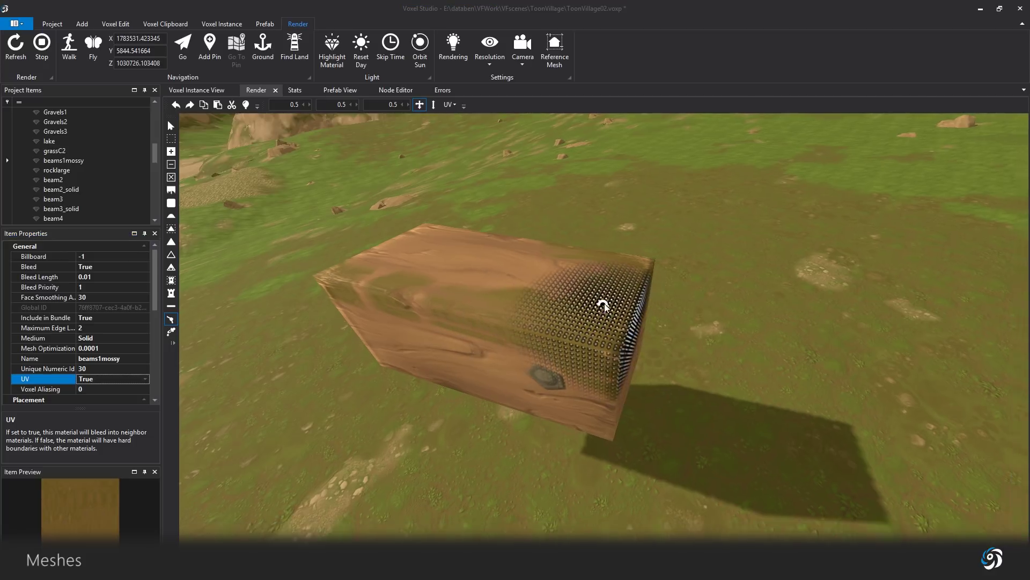
key("w")
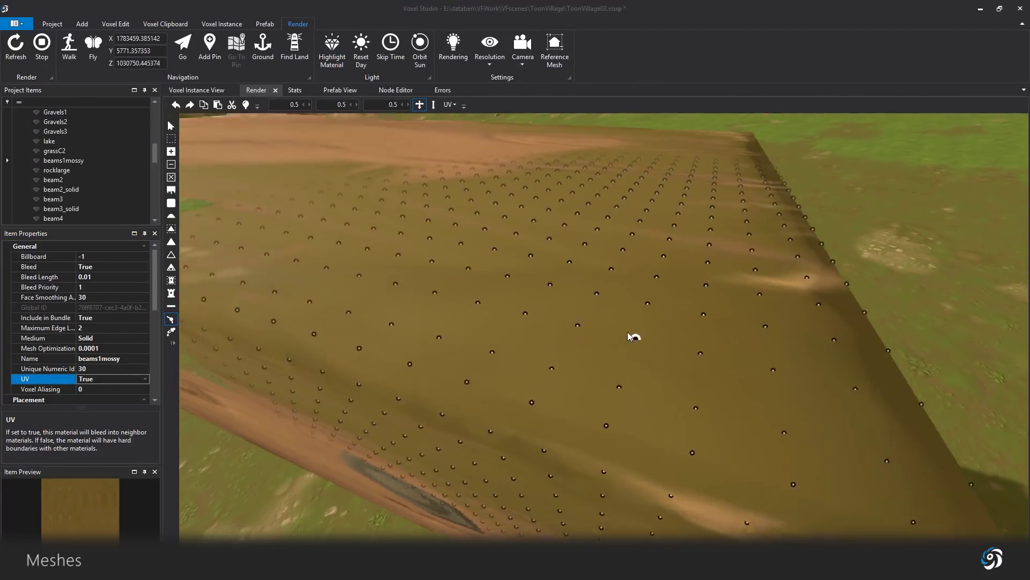
key("s")
left_click(549, 336)
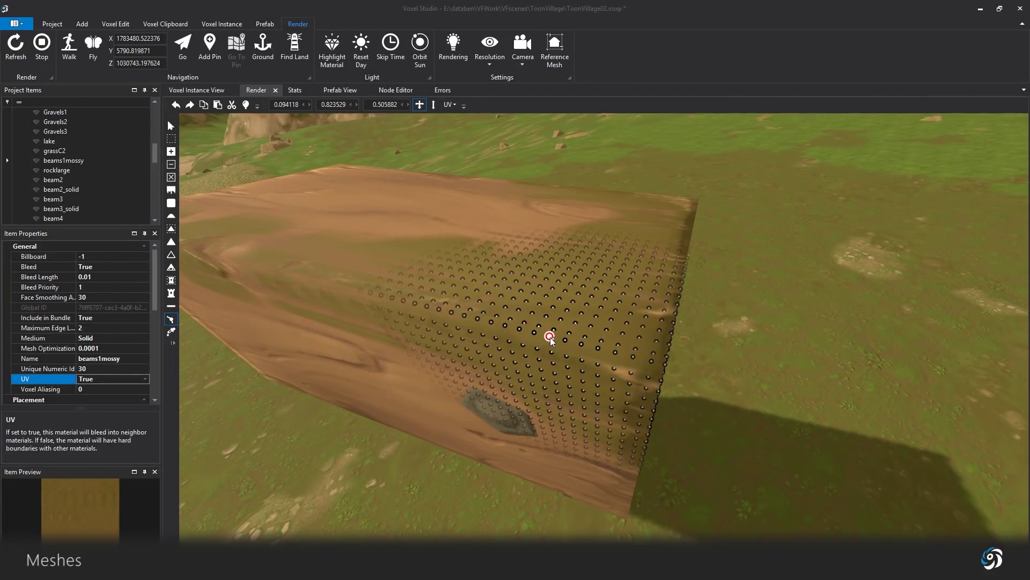
left_click(455, 106)
left_click(455, 106)
left_click(451, 103)
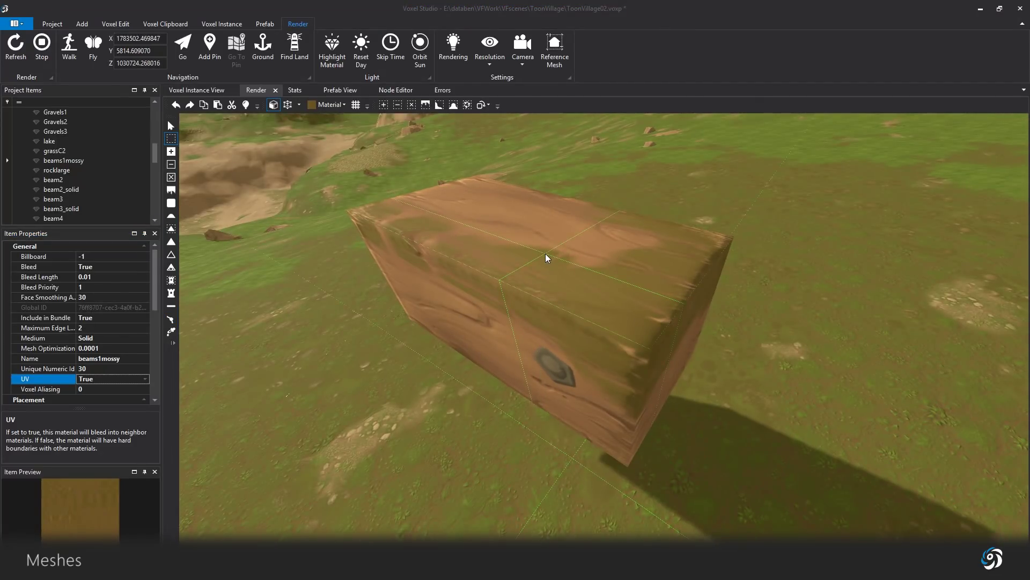
Enclose the beam in a selection box about 33 by 31 by 68 and paint its volume with the Gravels1 material
left_click(546, 256)
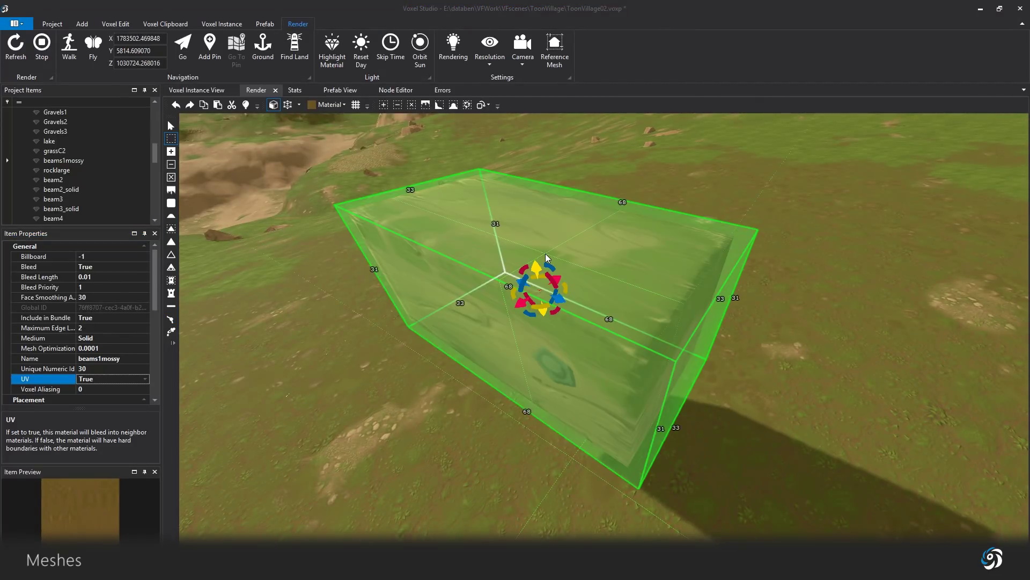
left_click(323, 105)
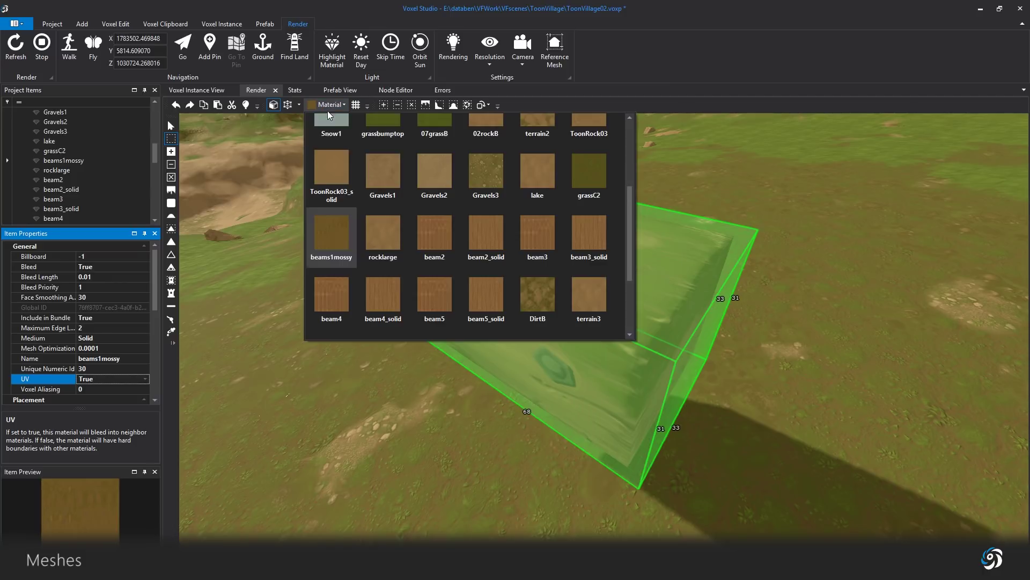
left_click(377, 177)
left_click(424, 104)
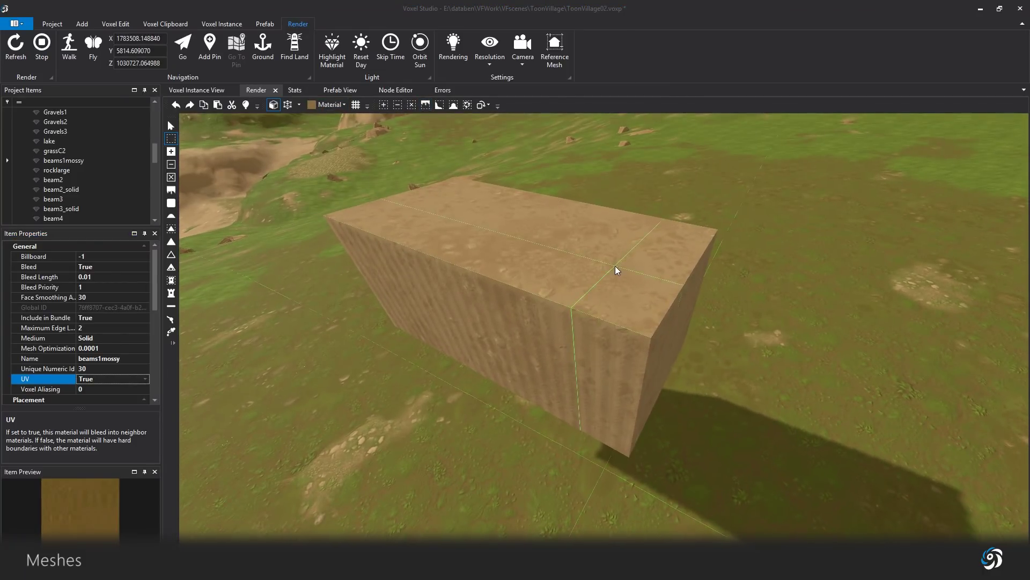
Restore the selection box around the beam and paint its volume with the beam2 material
key("w")
key("d")
key("ctrl+z")
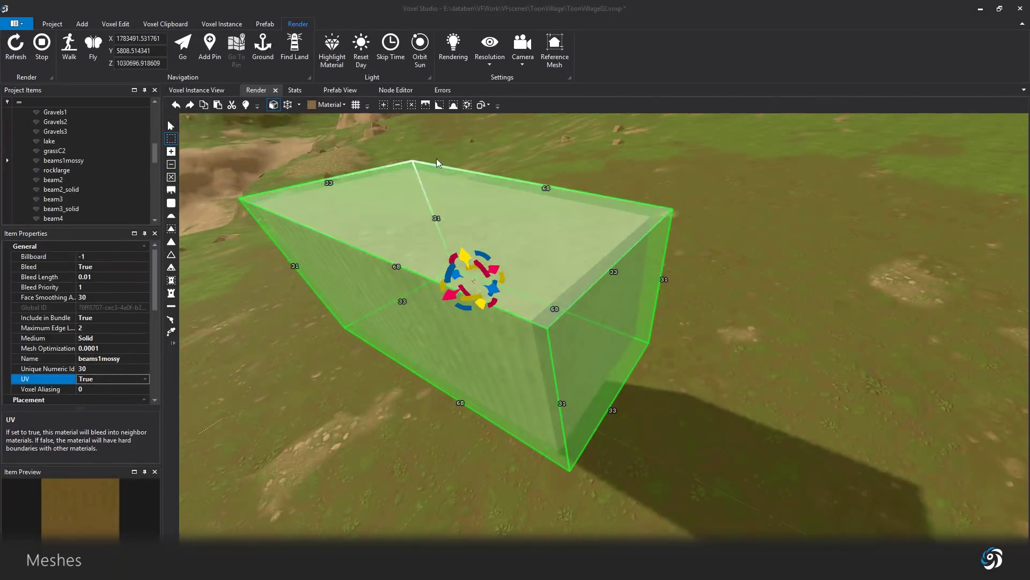
left_click(321, 105)
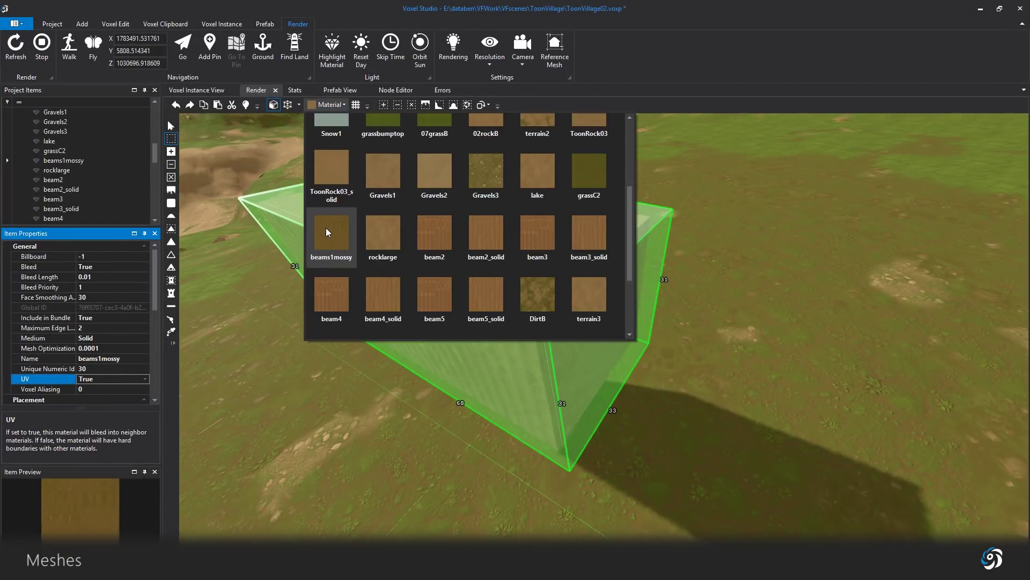
left_click(450, 231)
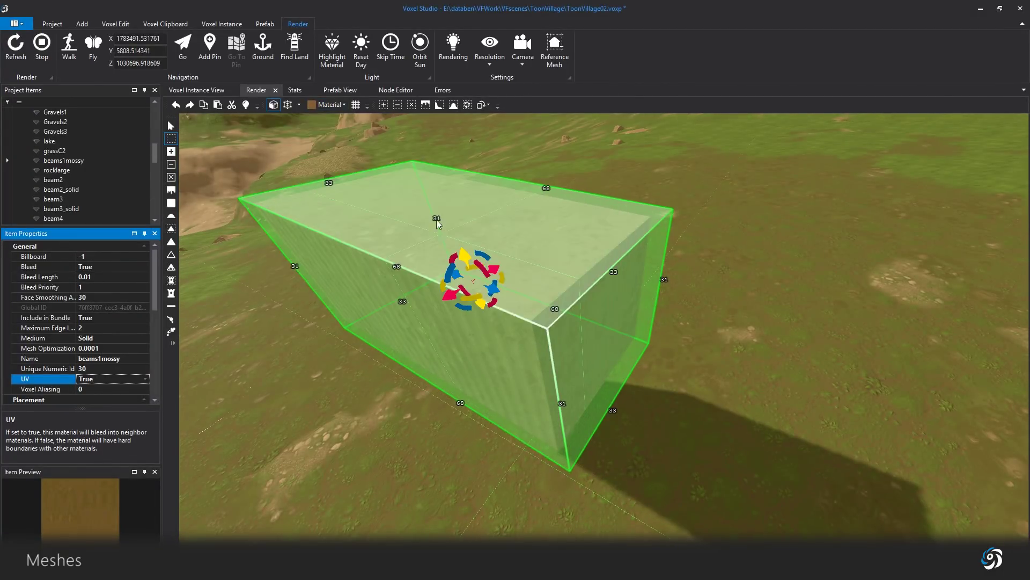
left_click(427, 106)
key("a")
left_click(571, 167)
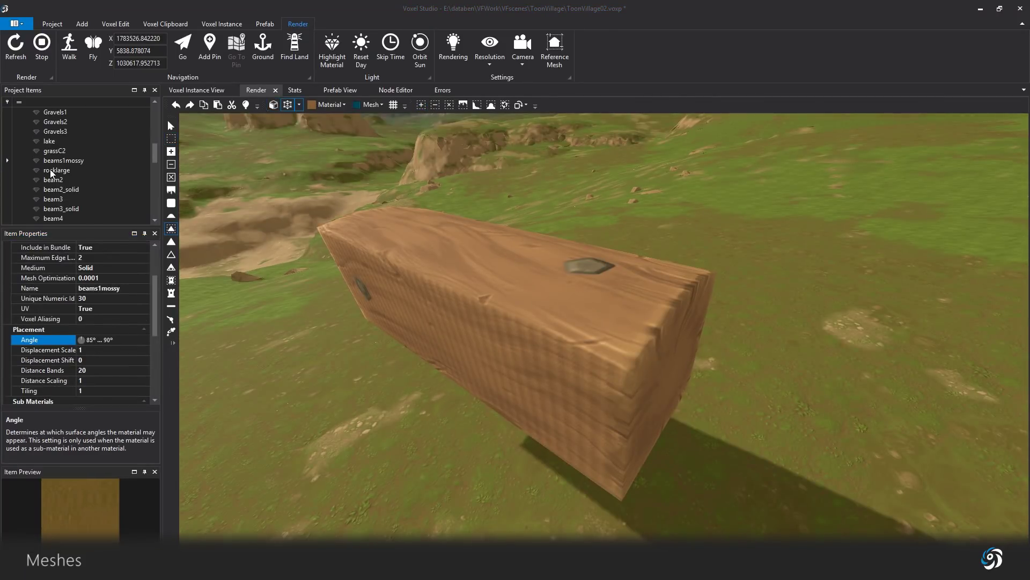
Set the placement start angle of the beams1mossy material to 70 degrees
left_click(53, 161)
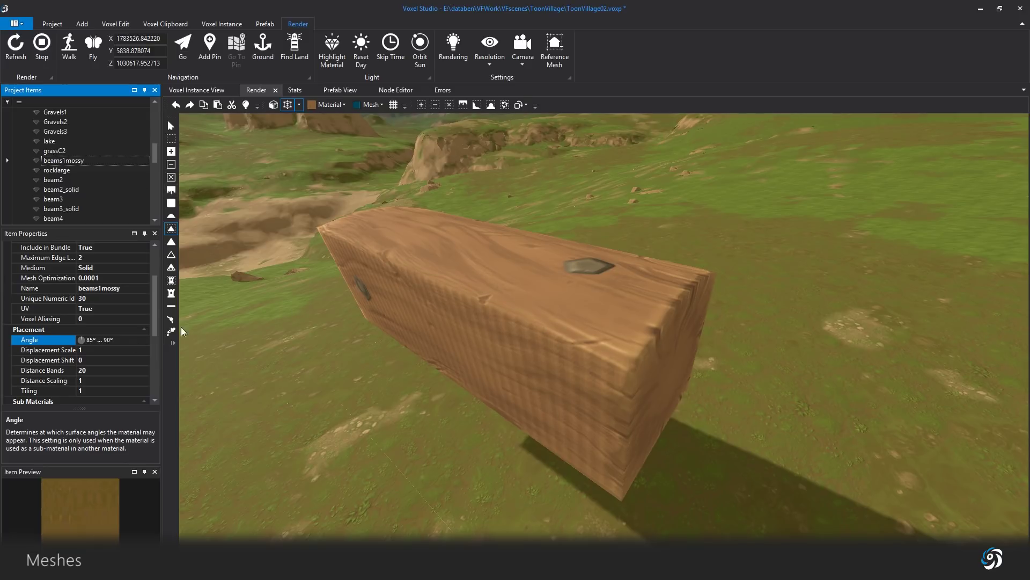
left_click(140, 343)
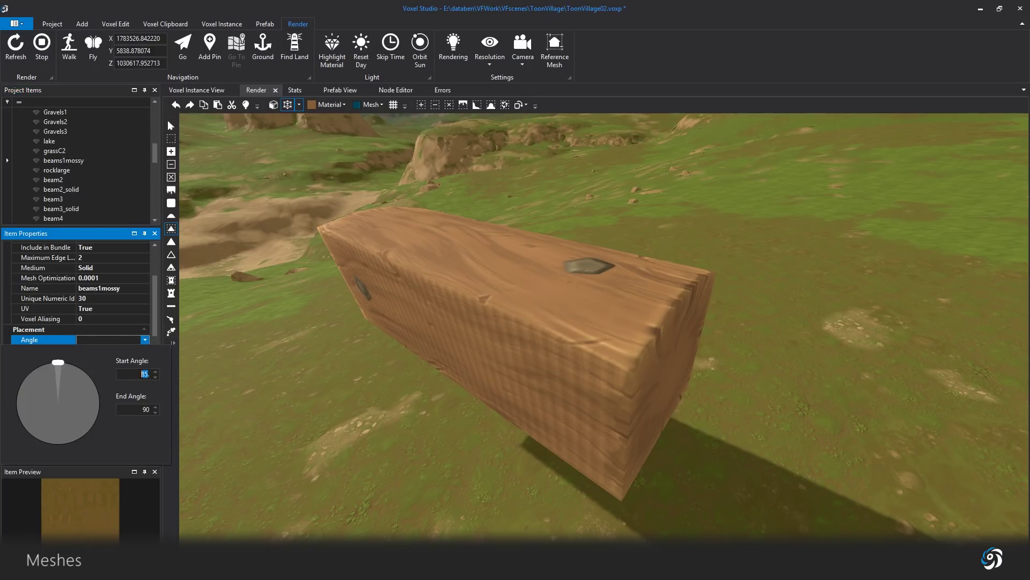
type("70")
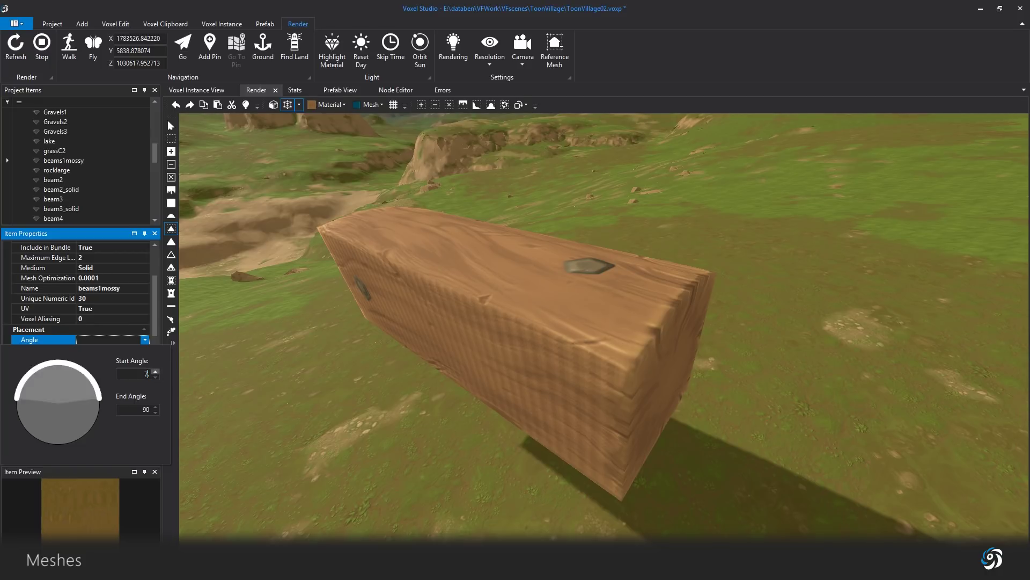
left_click(156, 318)
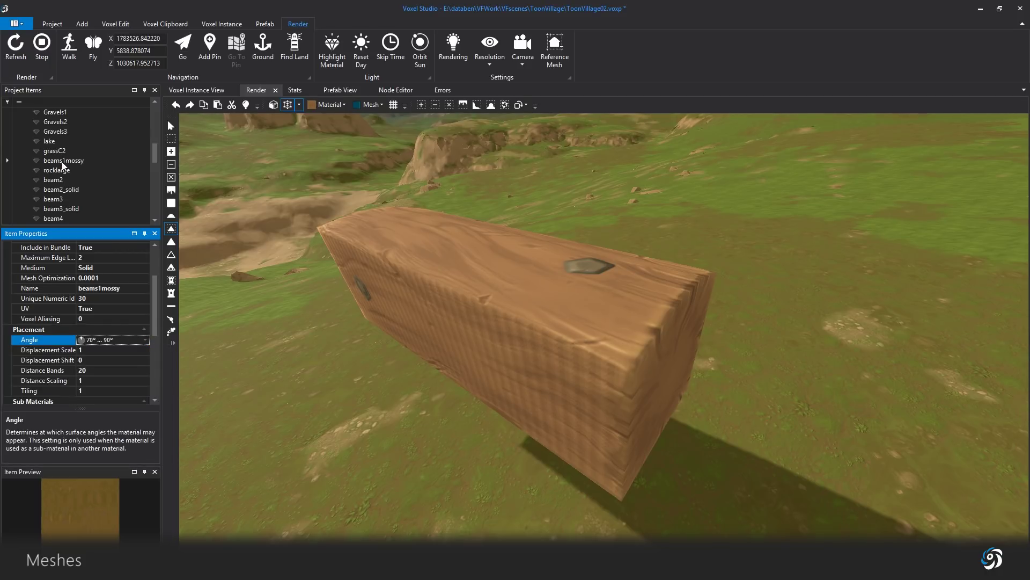
Assign beams1mossy as Sub Material 1 of the beam3 material and refresh the render
left_click(54, 200)
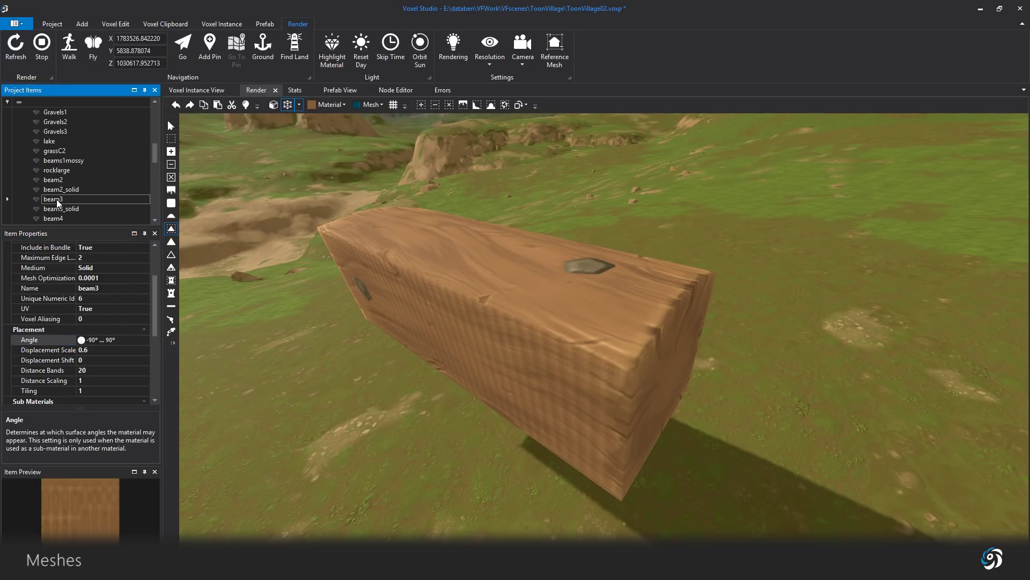
scroll(151, 354, "down", 3)
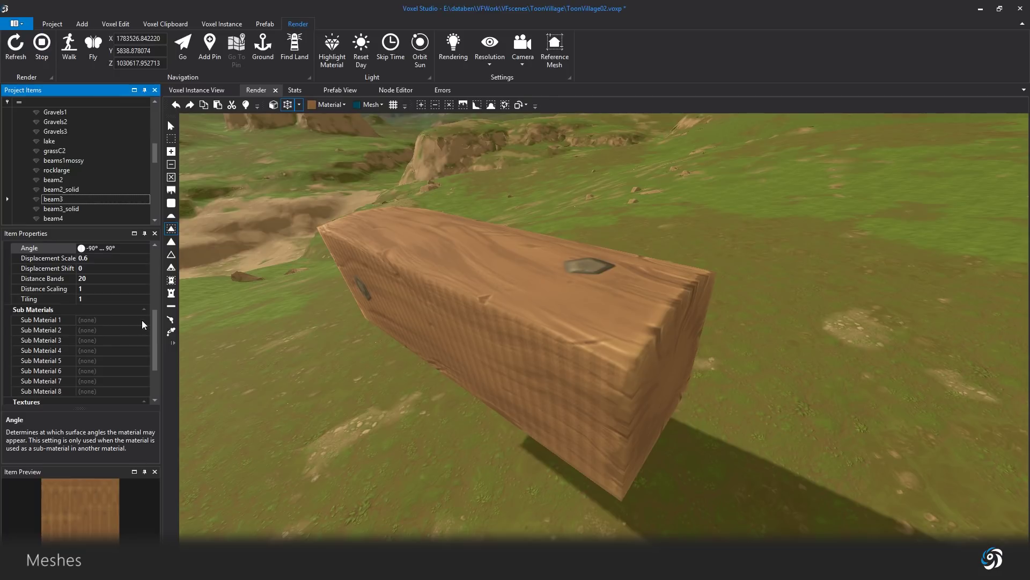
left_click(143, 320)
left_click_drag(381, 357, 381, 410)
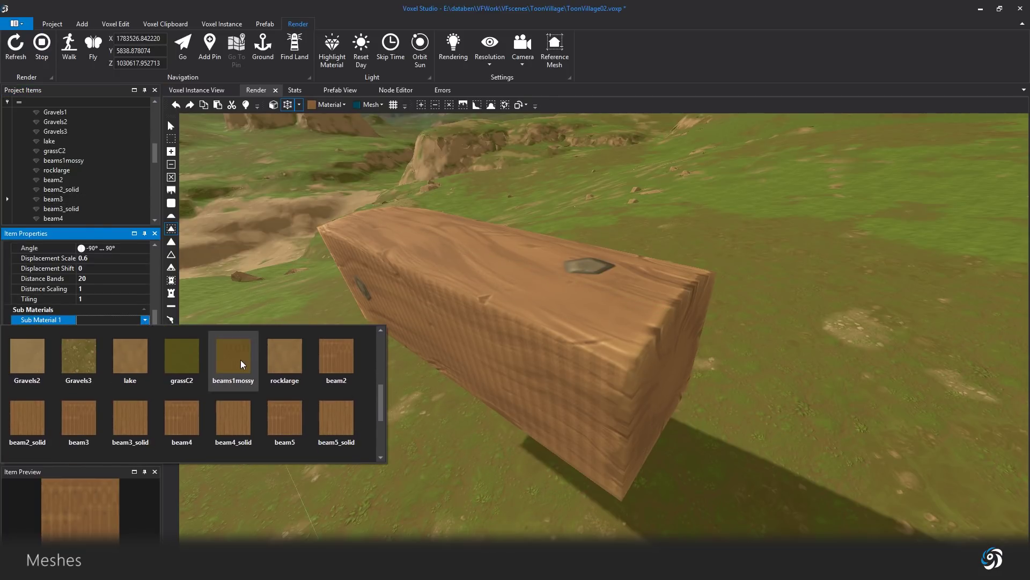
left_click(230, 363)
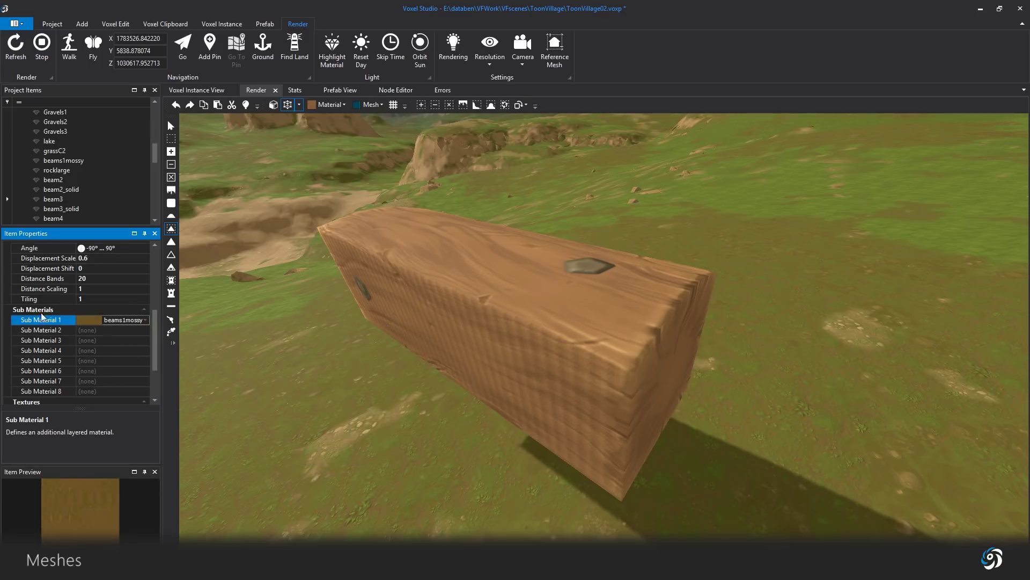
left_click(15, 46)
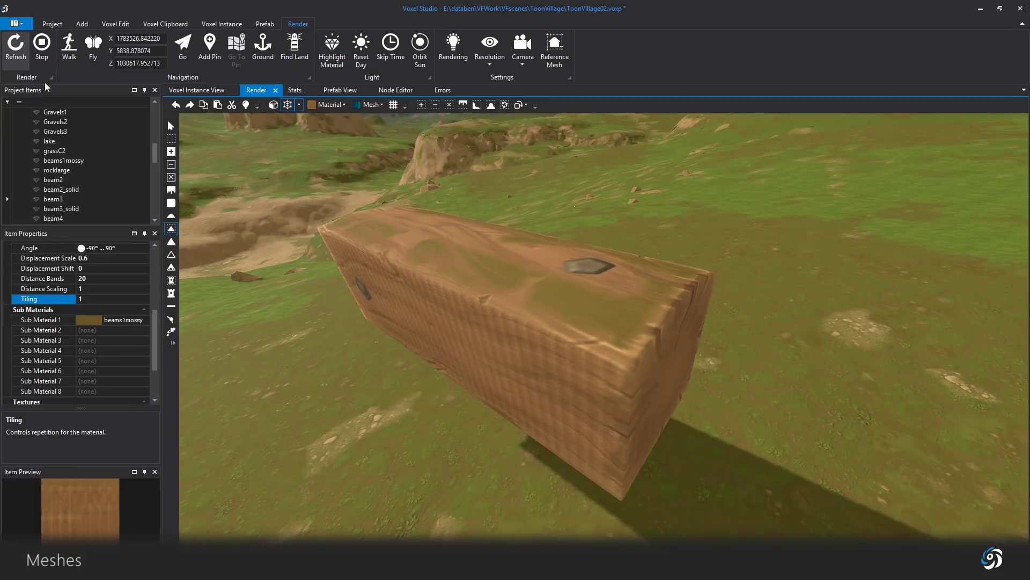
Enlarge the VB1 stone mesh's placement box to about 25 by 19 by 18 and add it at the foot of the stone wall
middle_click_drag(276, 222, 243, 250)
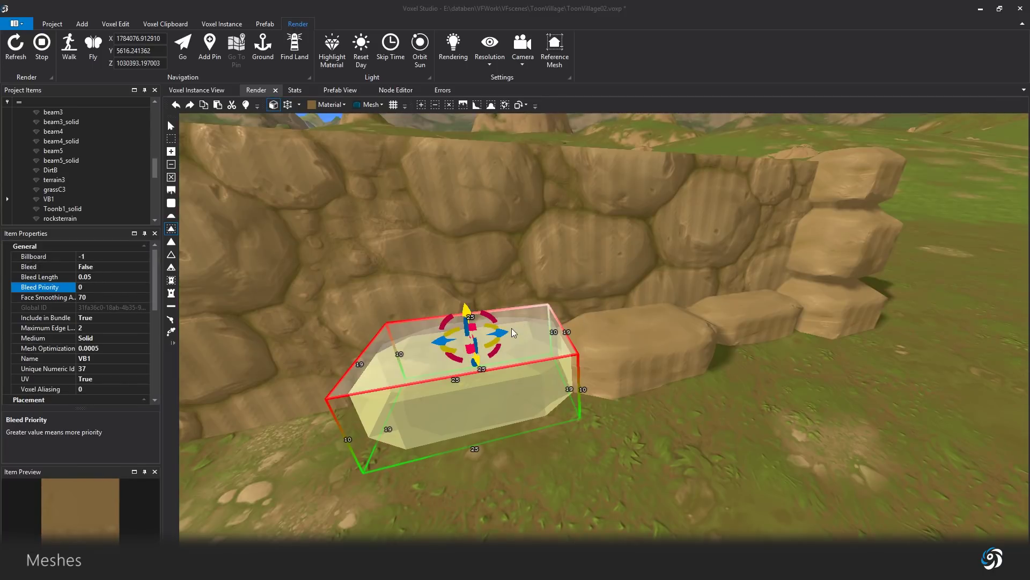
left_click_drag(469, 312, 465, 278)
left_click_drag(469, 330, 463, 288)
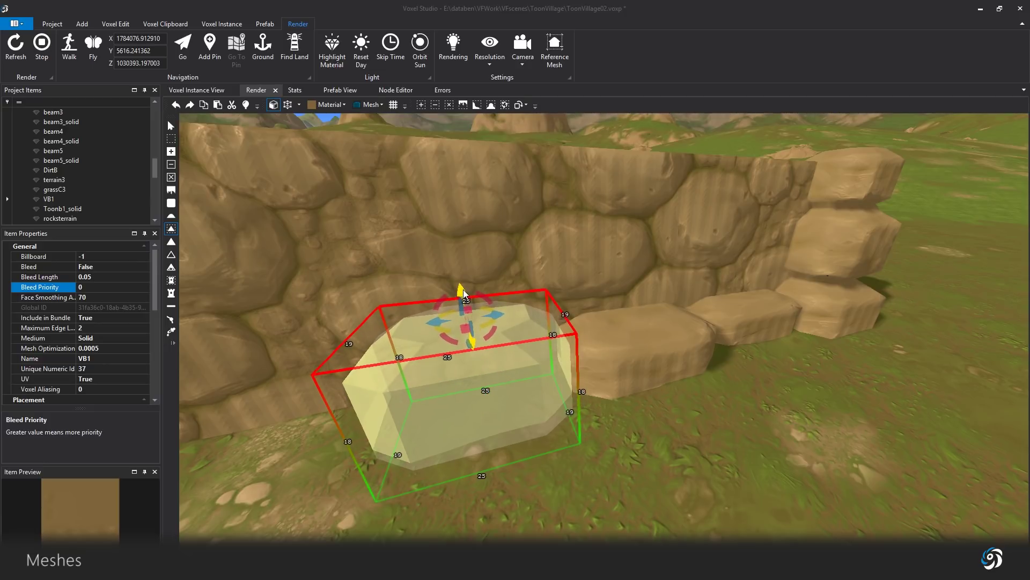
left_click(423, 105)
key("s")
key("a")
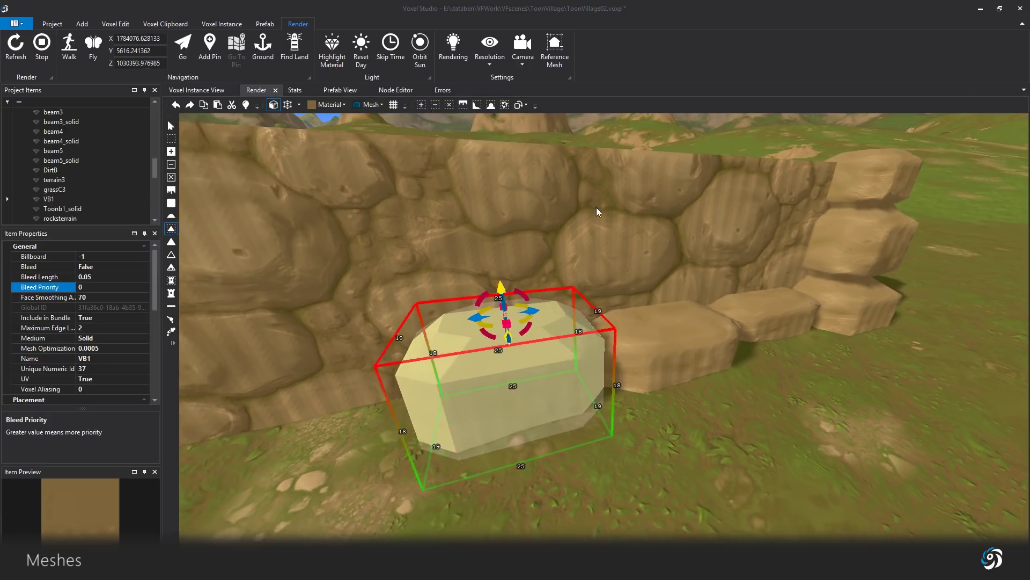
left_click_drag(602, 352, 555, 286)
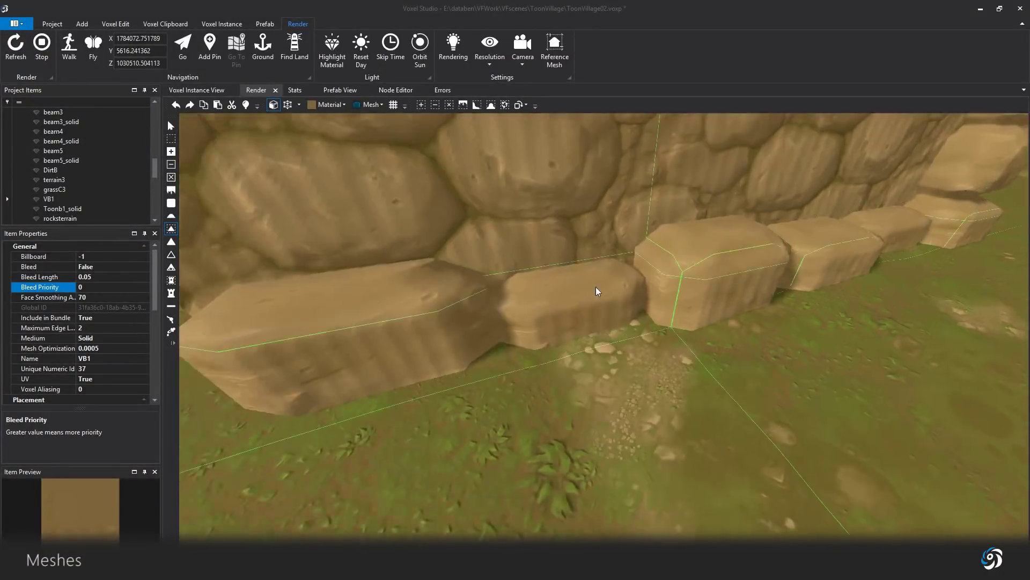
Examine the stone wall, its top surface and the row of base blocks from several angles
key("s")
right_click_drag(596, 286, 542, 311)
key("d")
key("w")
key("d")
key("s")
middle_click_drag(542, 311, 766, 328)
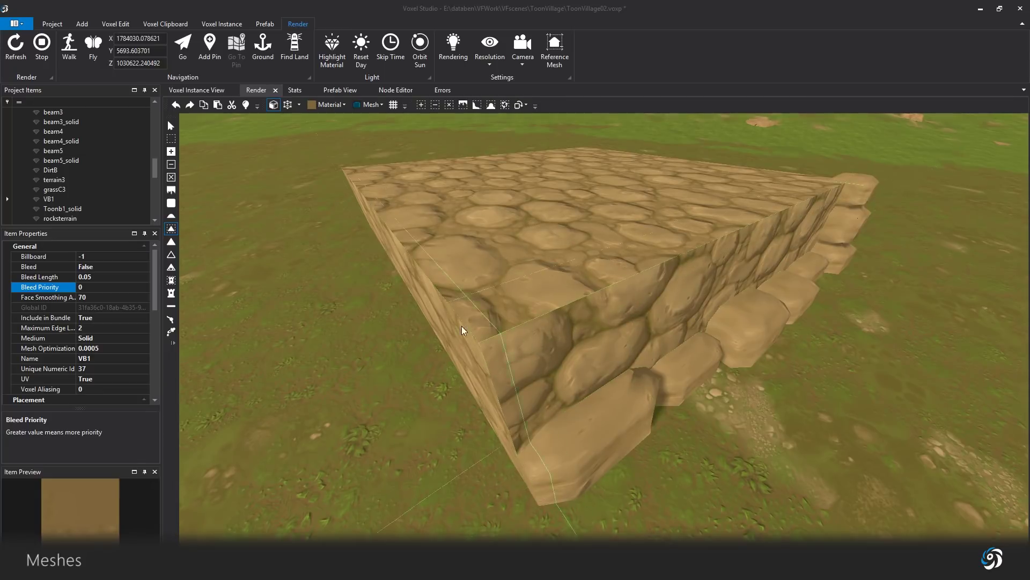
middle_click_drag(461, 327, 511, 315)
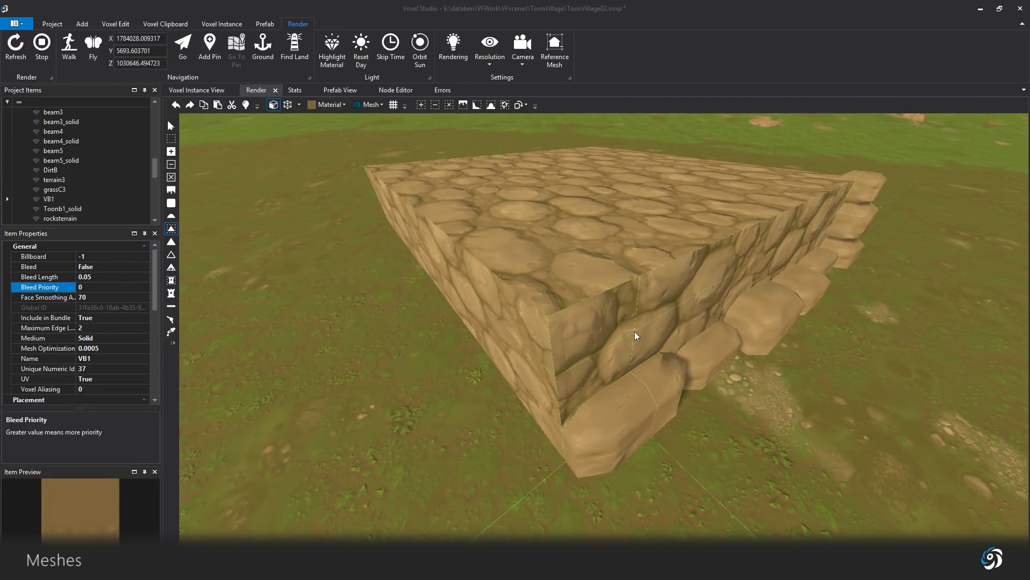
mouse_move(634, 331)
middle_mouse_down()
mouse_move(666, 320)
mouse_move(643, 323)
mouse_move(652, 325)
middle_mouse_up()
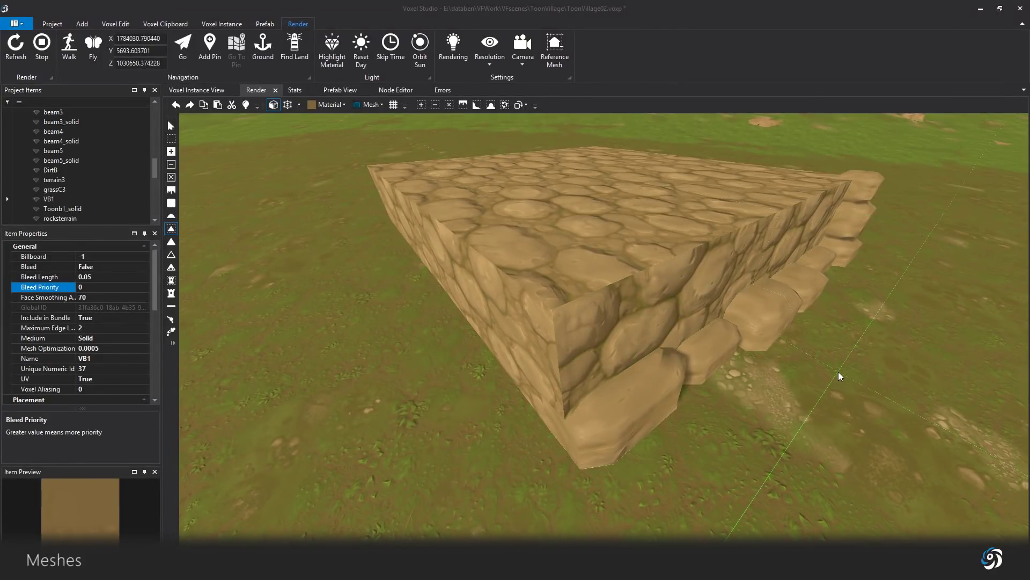
middle_click_drag(839, 371, 547, 245)
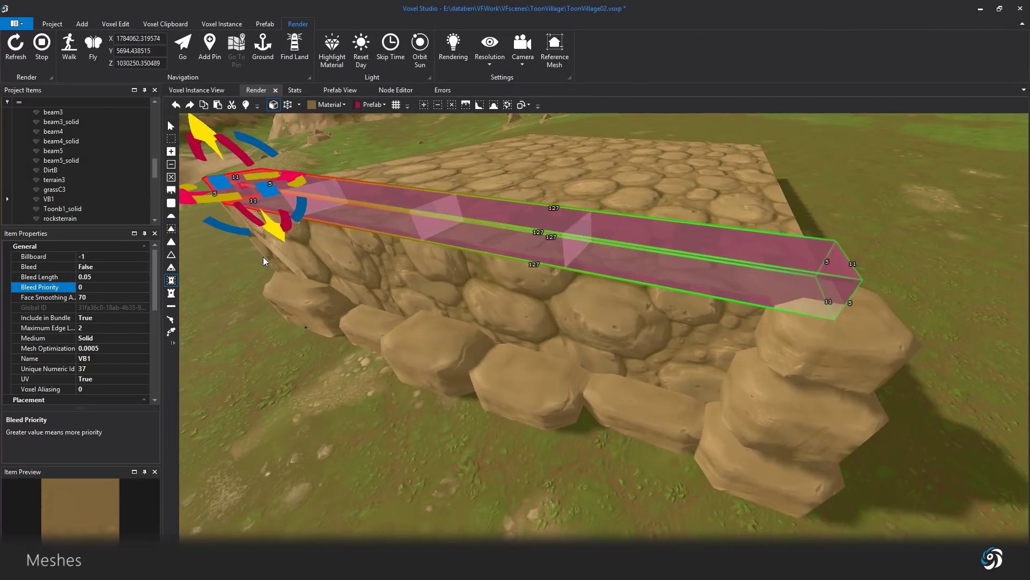
Add the 127 by 11 by 5 beam prefab along the wall's upper edge and rotate the placement box 90° clockwise about the X-axis
left_click(427, 105)
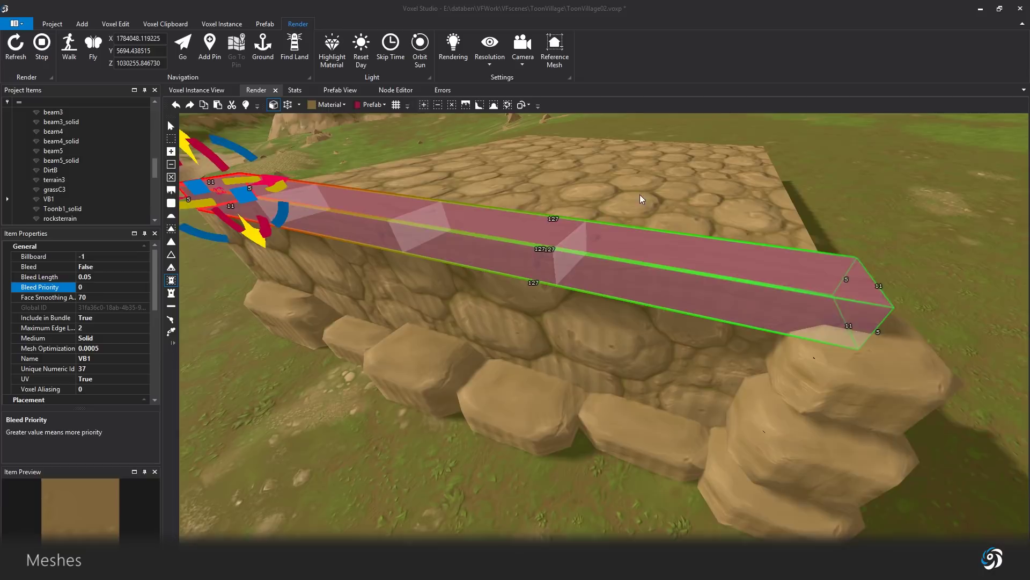
middle_click_drag(639, 195, 707, 172)
left_click(528, 105)
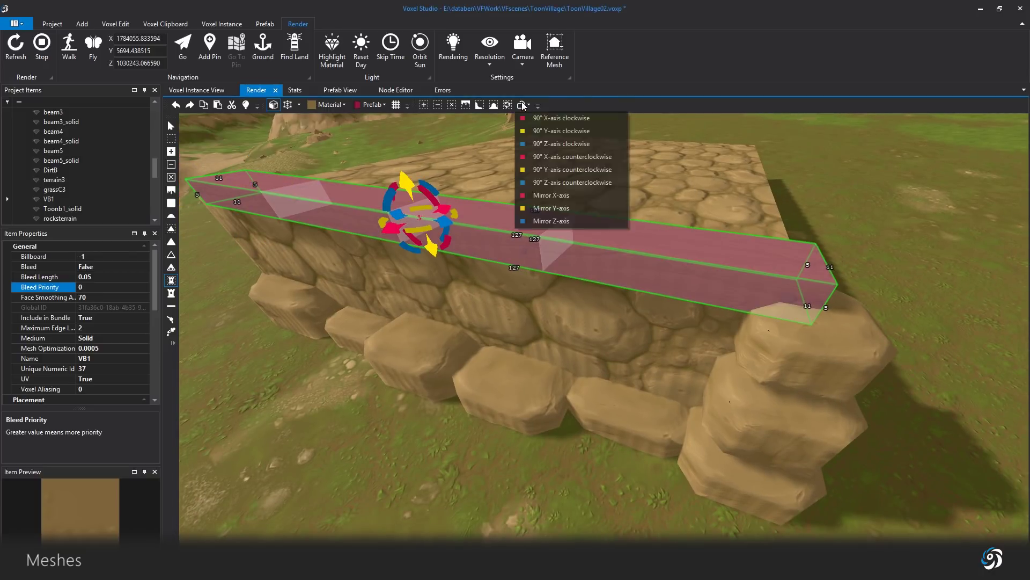
left_click(555, 116)
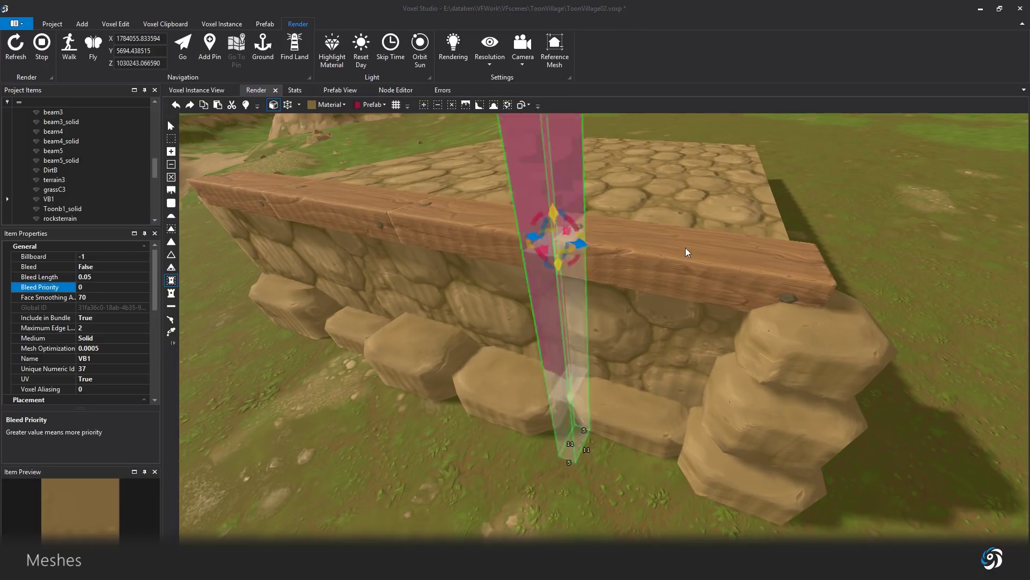
Move the upright beam prefab onto the corner stones, resize it to about 33 by 11 by 6 and add it as a post
scroll(868, 370, "down", 3)
left_click_drag(701, 292, 704, 246)
scroll(710, 243, "down", 3)
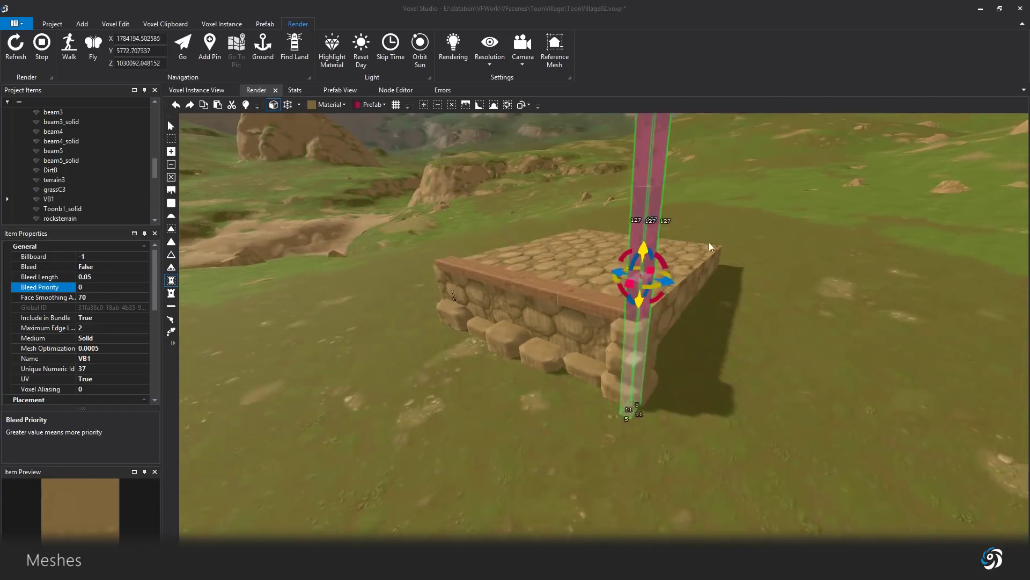
left_click_drag(639, 220, 637, 143)
scroll(617, 215, "down", 3)
scroll(617, 279, "up", 5)
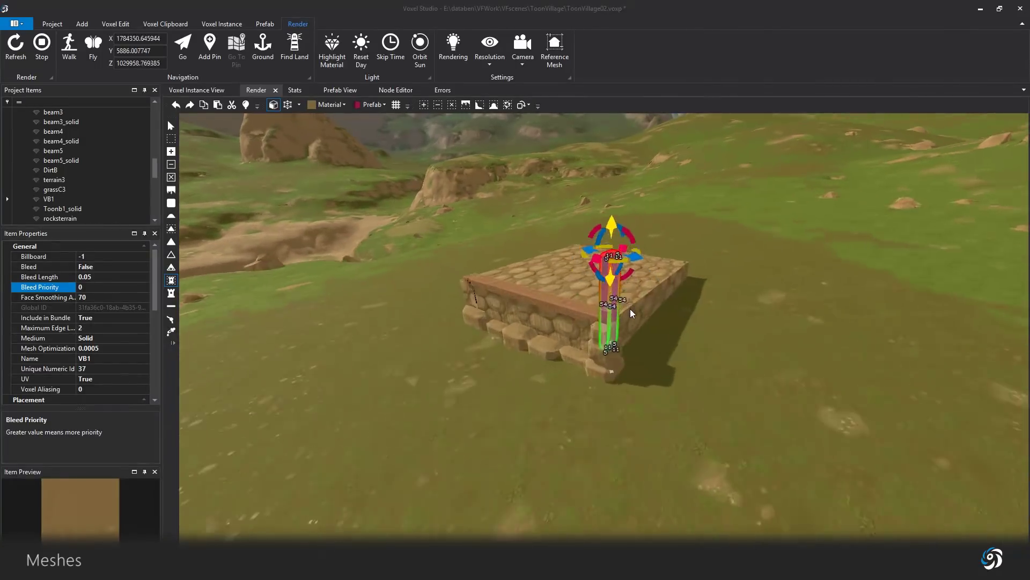
scroll(610, 365, "up", 5)
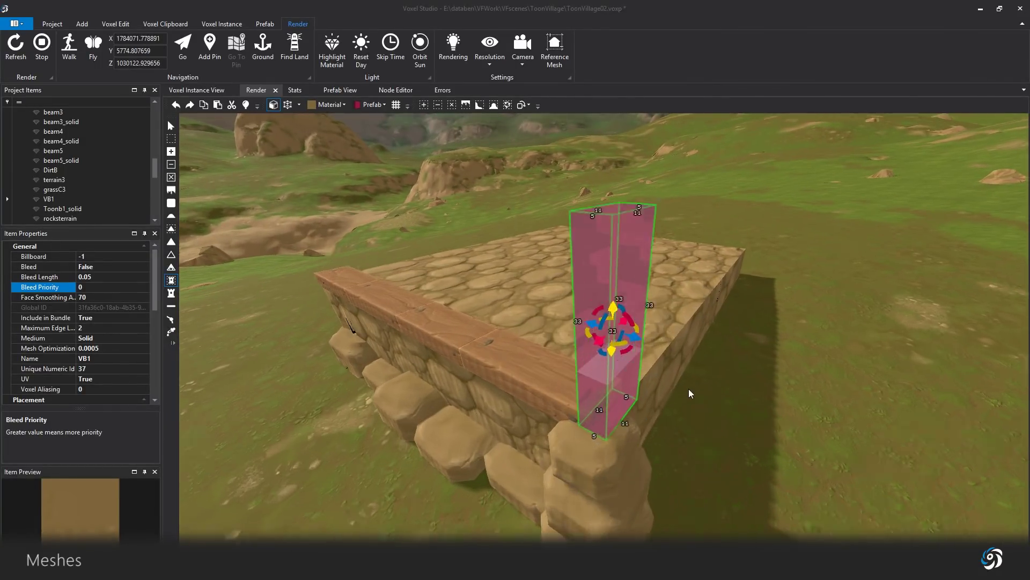
right_click_drag(674, 336, 647, 332)
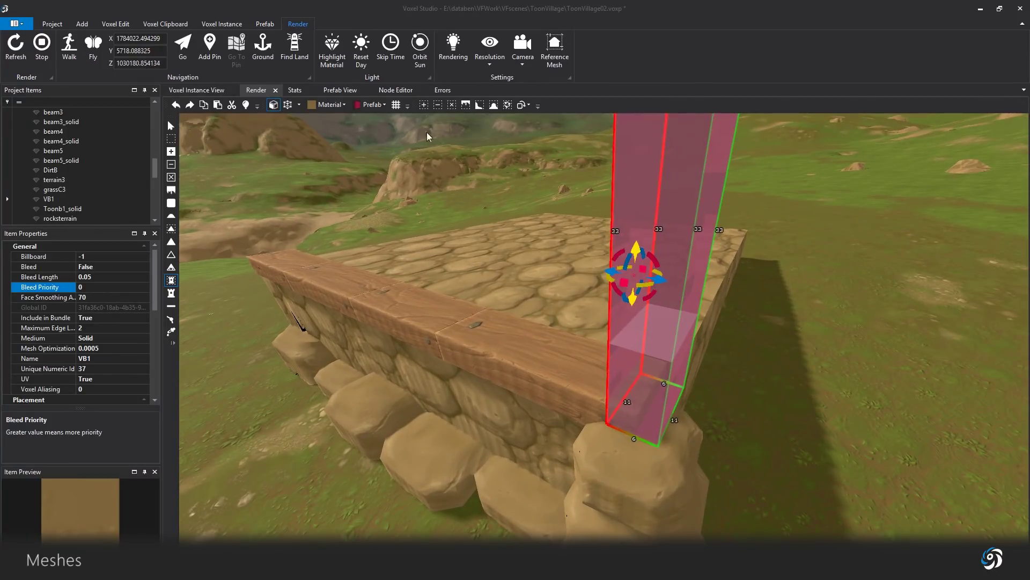
right_click_drag(428, 136, 575, 360)
key("Return")
Fill the 79 by 29 by 4 selection box above the horizontal beam with the wooden plank material
scroll(577, 361, "down", 5)
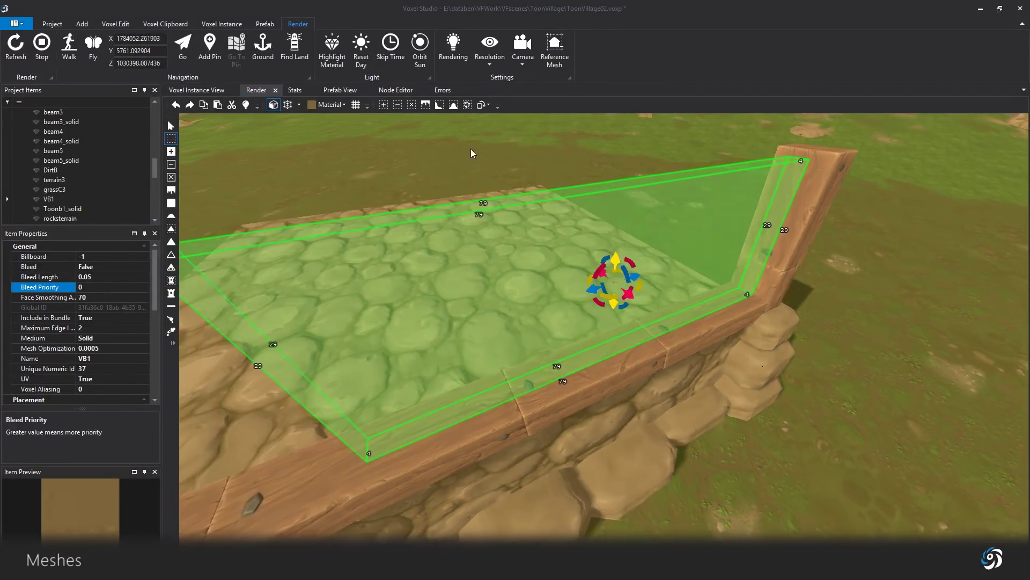
left_click(331, 104)
left_click(340, 306)
left_click(383, 105)
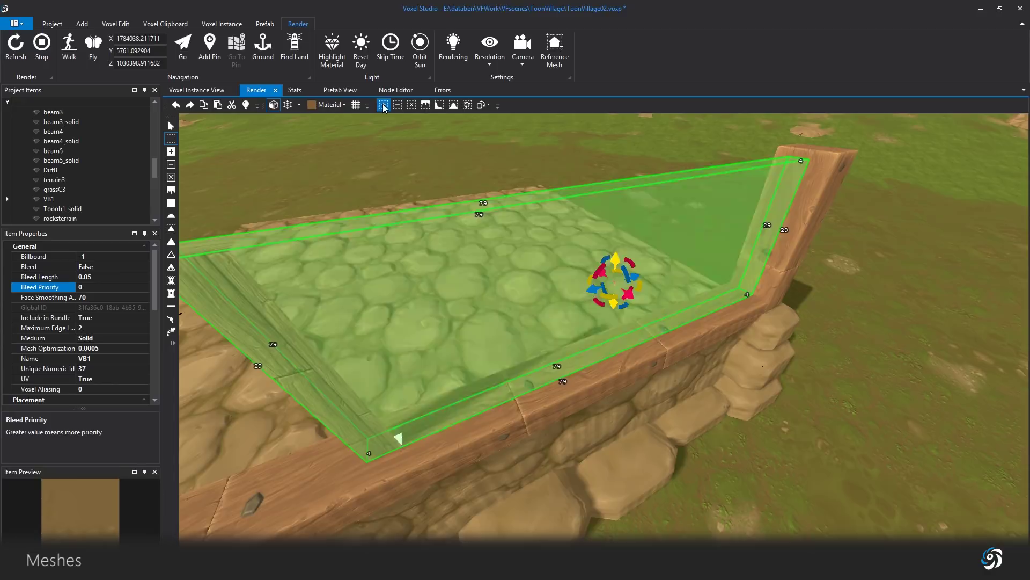
right_click_drag(396, 435, 732, 330)
scroll(732, 330, "down", 4)
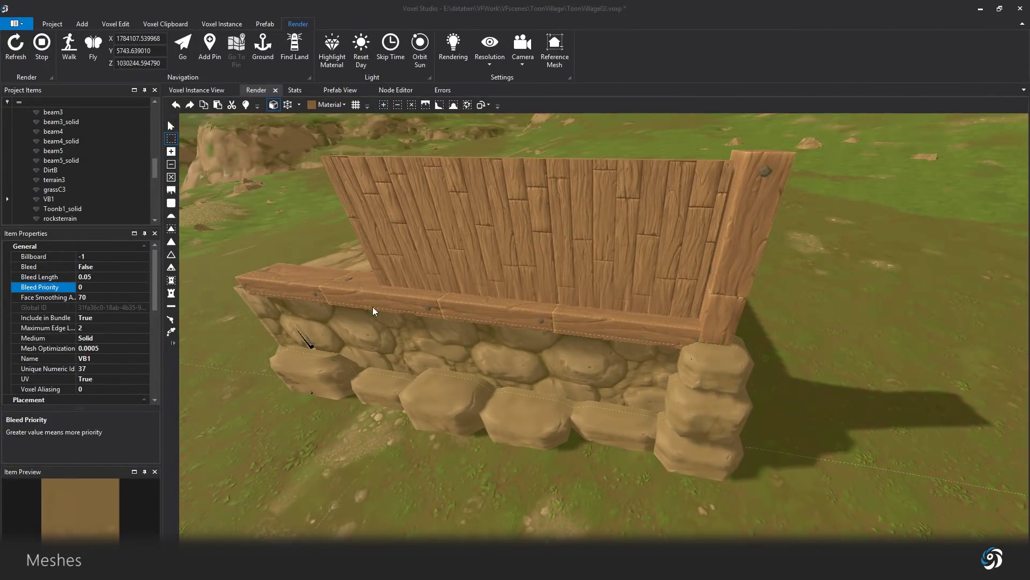
Stack offset copies of the 39 by 9 by 8 beam prefab into a staircase in front of the stone wall
key("s")
key("a")
right_click_drag(674, 418, 810, 355)
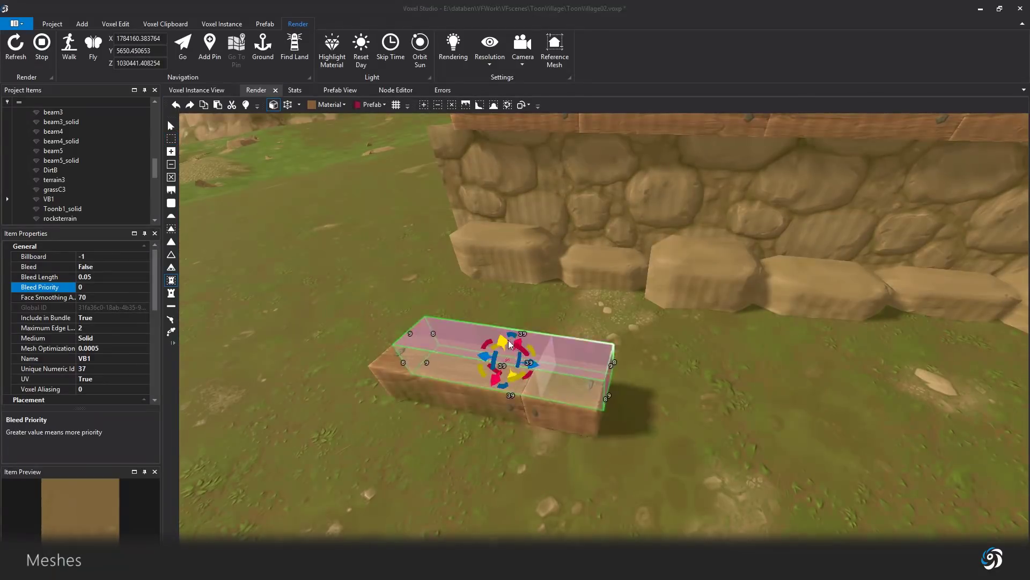
left_click(523, 105)
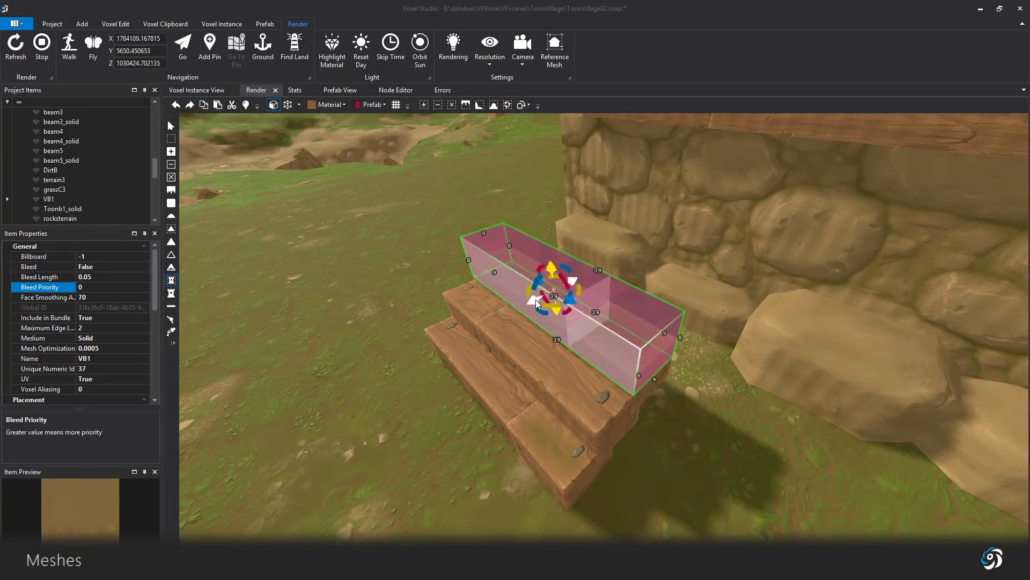
scroll(536, 299, "up", 2)
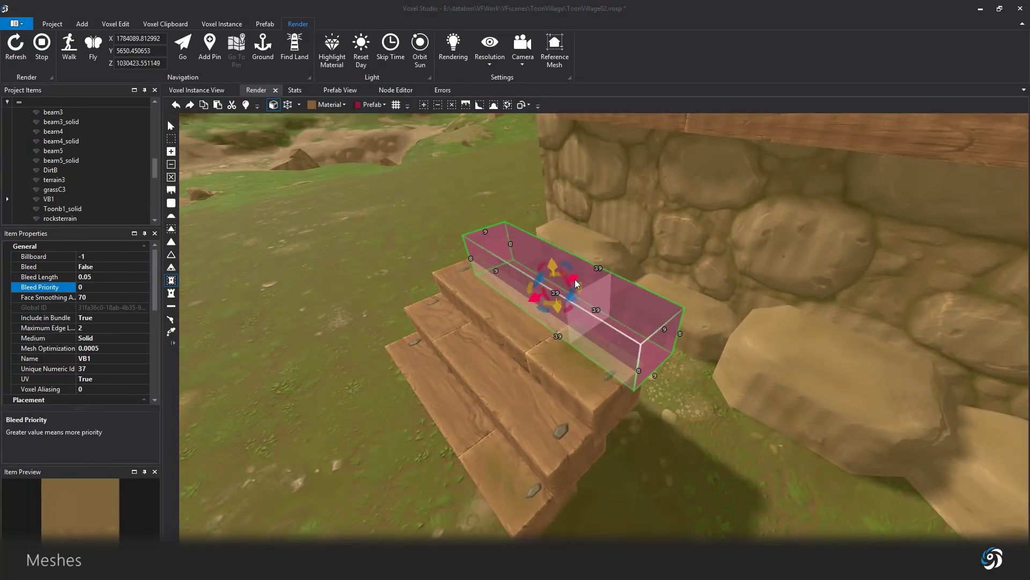
left_click(523, 105)
left_click(557, 146)
left_click(424, 104)
left_click_drag(553, 266, 564, 174)
left_click(523, 104)
left_click(557, 146)
Paint the staircase inside the 41 by 40 by 34 selection box with the wooden plank material, clear the selection and inspect the steps
left_click(423, 105)
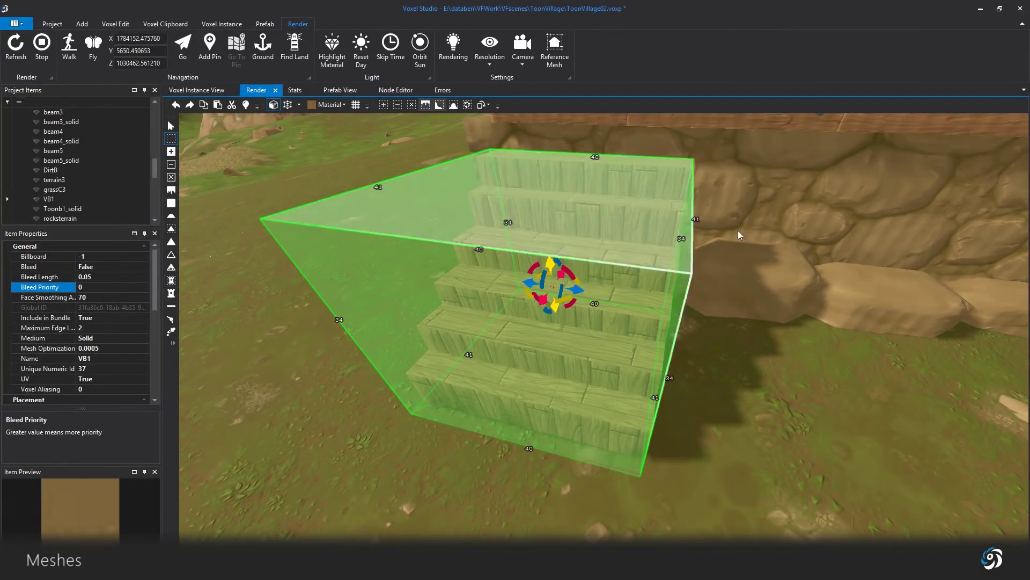
key("Escape")
key("d")
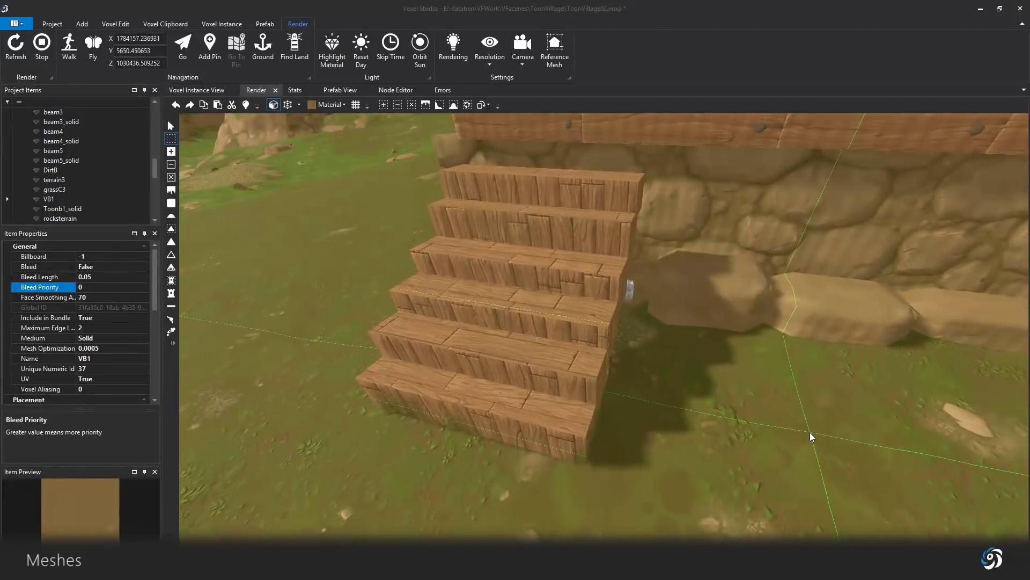
right_click_drag(762, 295, 758, 284)
key("d")
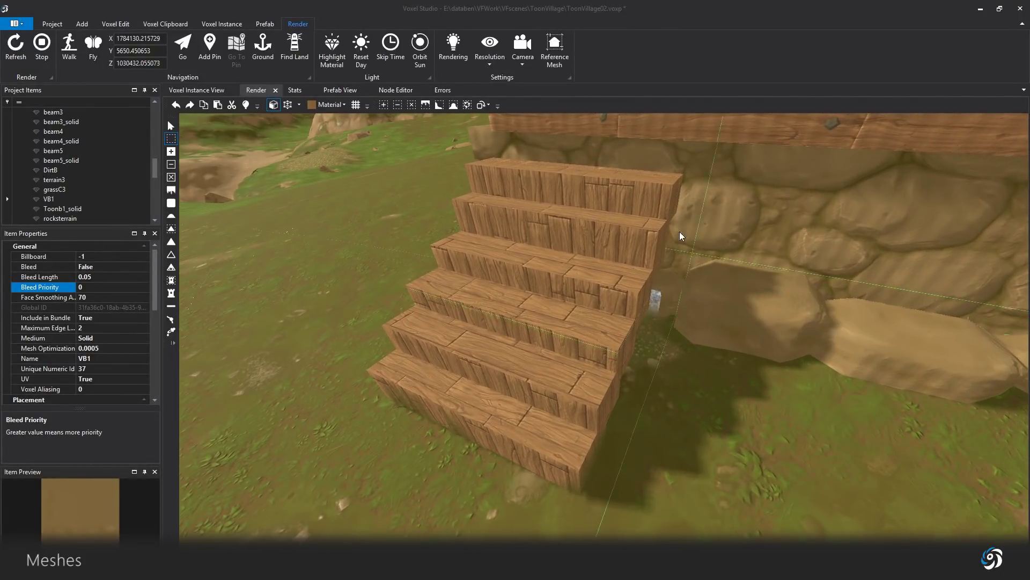
key("a")
right_click_drag(639, 296, 693, 285)
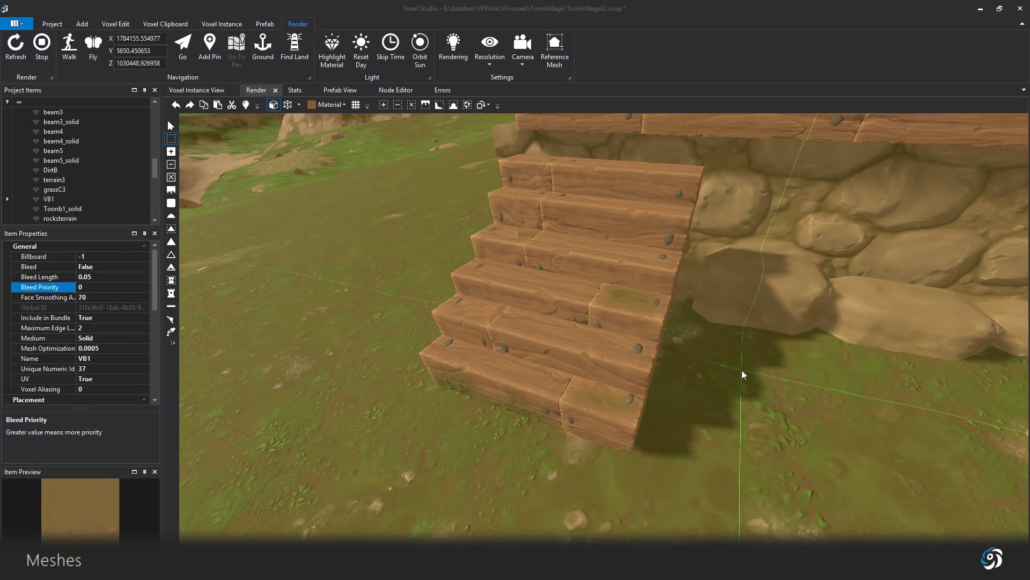
middle_click_drag(742, 369, 717, 385)
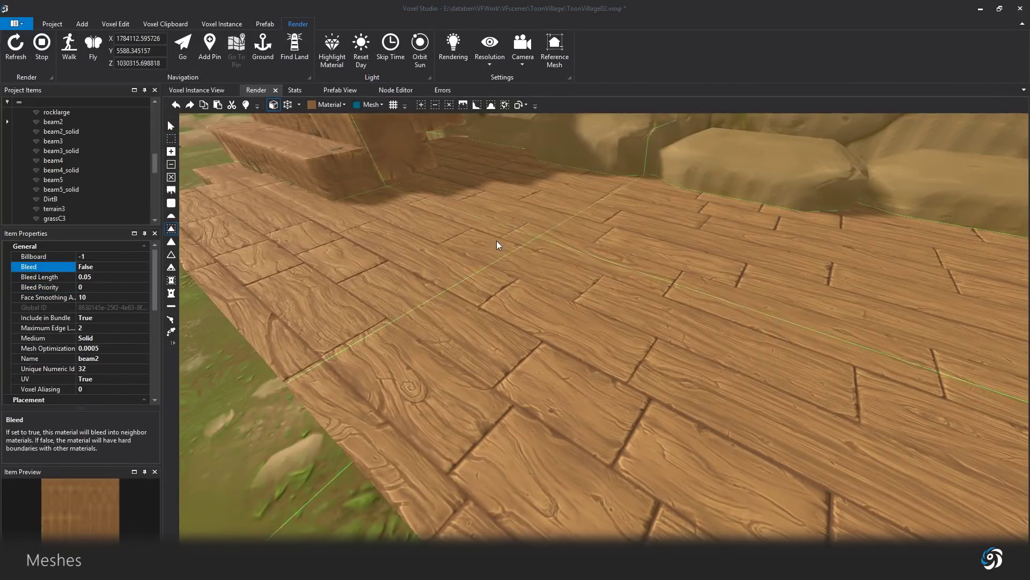
Draw a placement box about 41 by 6 by 4 on the plank floor and add the mesh inside it
left_click_drag(370, 222, 808, 338)
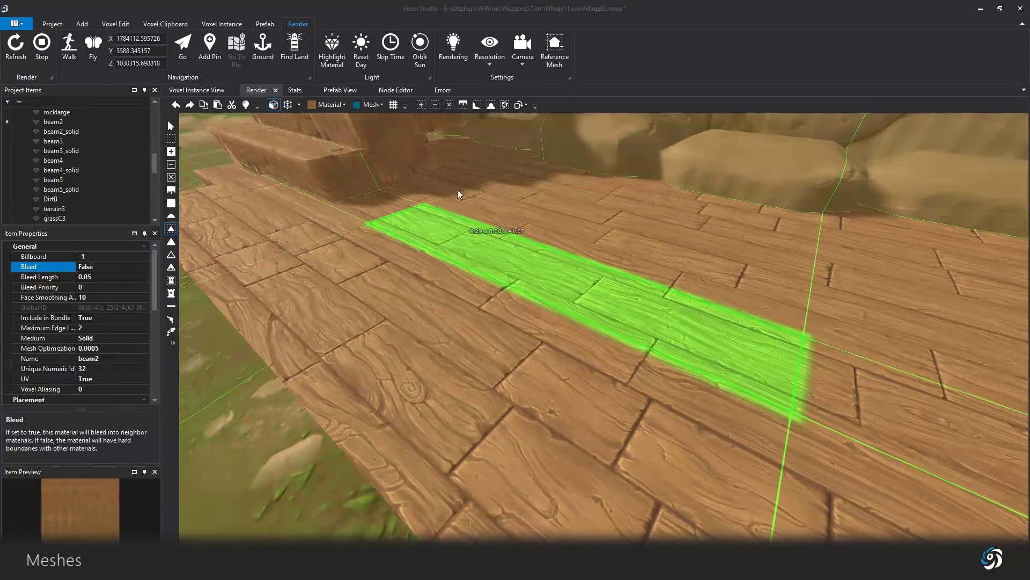
left_click(372, 149)
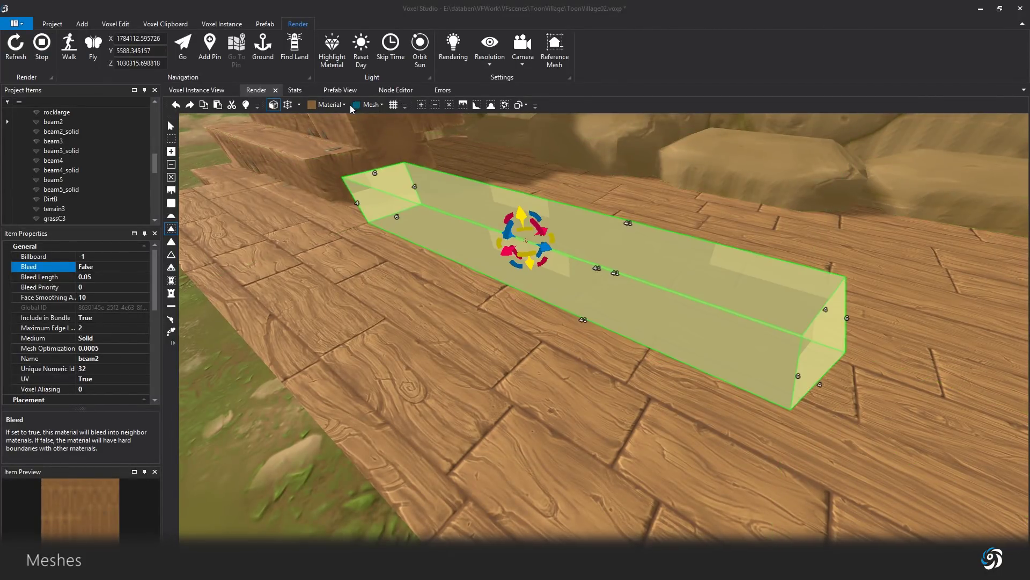
left_click(421, 105)
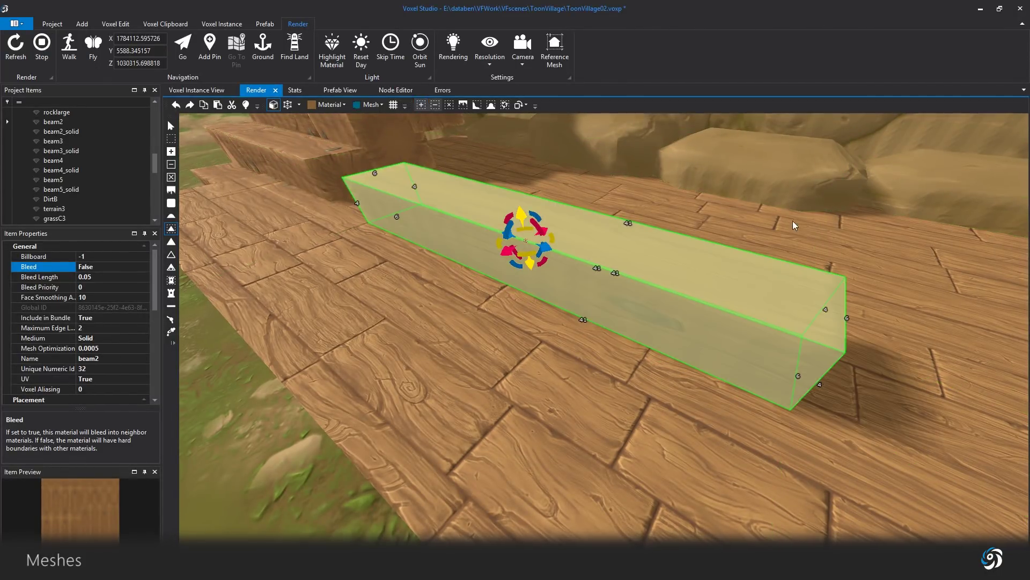
right_click_drag(793, 220, 785, 210)
right_click_drag(547, 226, 769, 397)
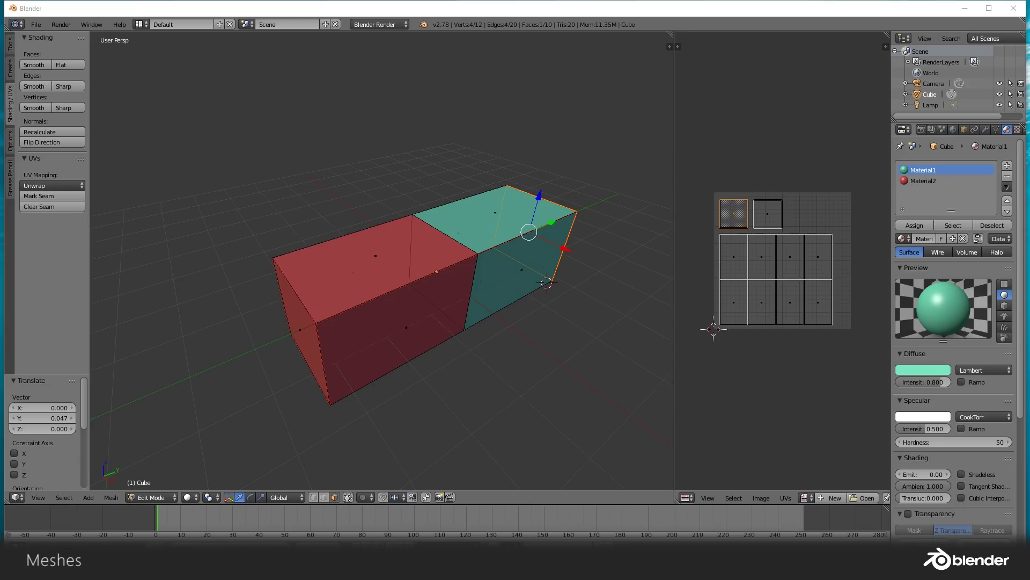
Switch to Blender and review the Material1 and Material2 slots assigned to the two halves of the cube mesh
middle_click_drag(593, 345, 506, 317)
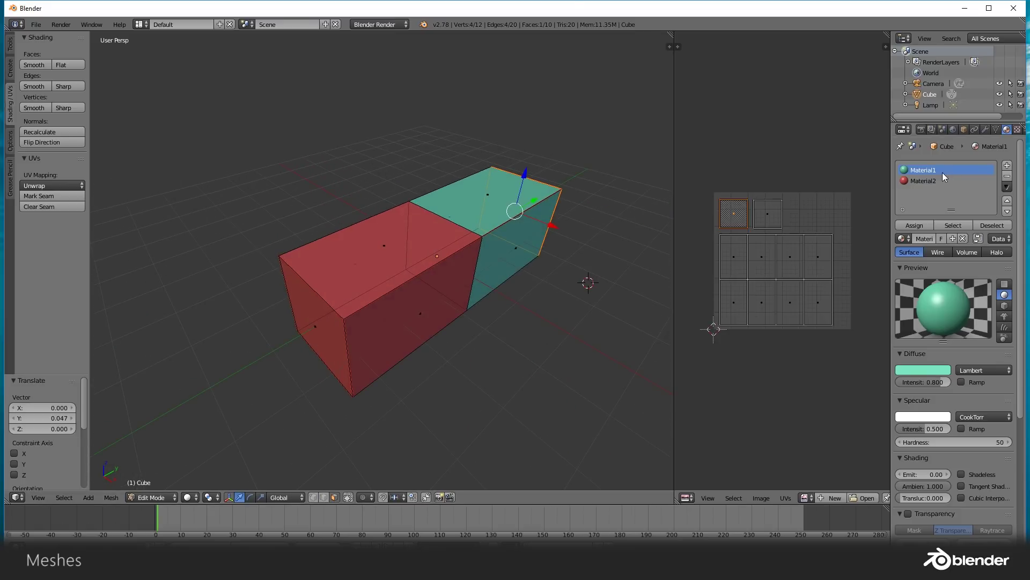
left_click(926, 183)
left_click(922, 173)
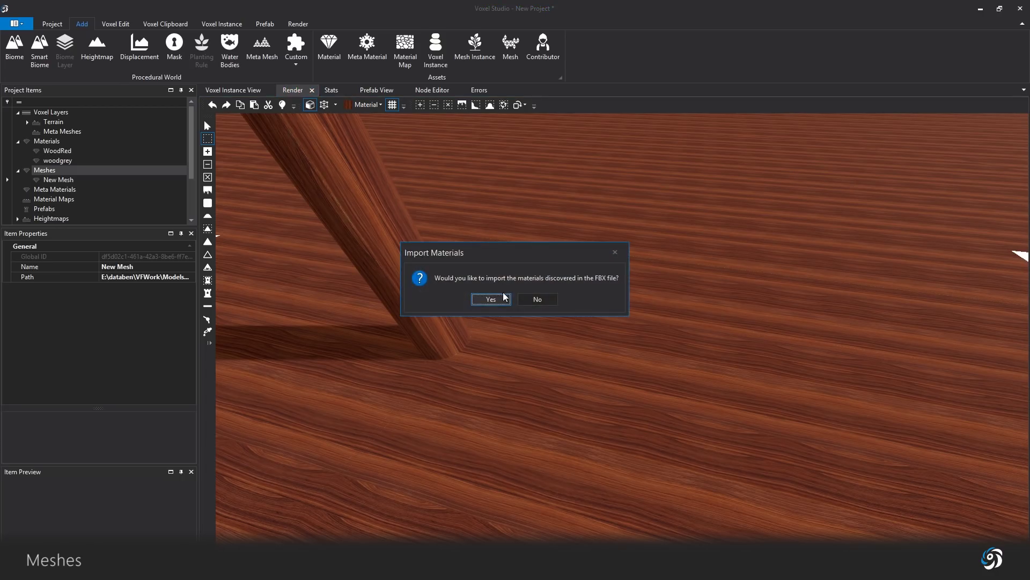
Switch to Voxel Studio, import the materials discovered in the FBX file and open the properties of Material1 and Material2
left_click(491, 299)
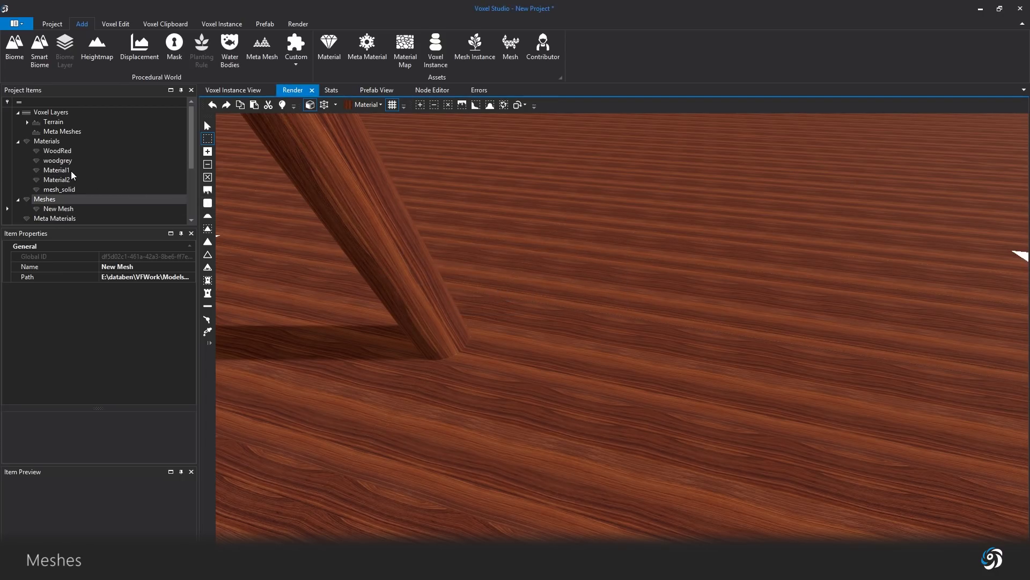
left_click(71, 171)
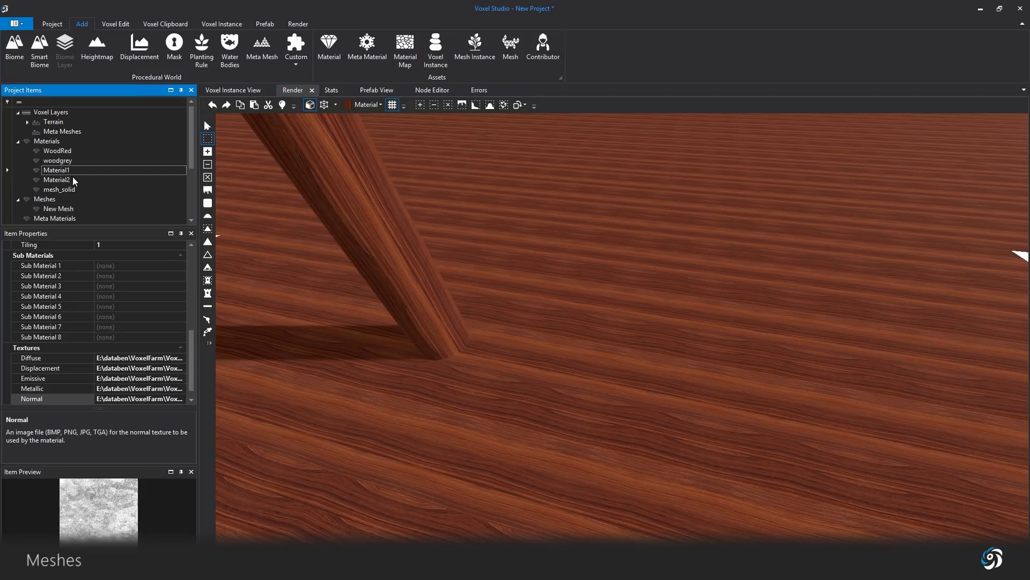
left_click(89, 179)
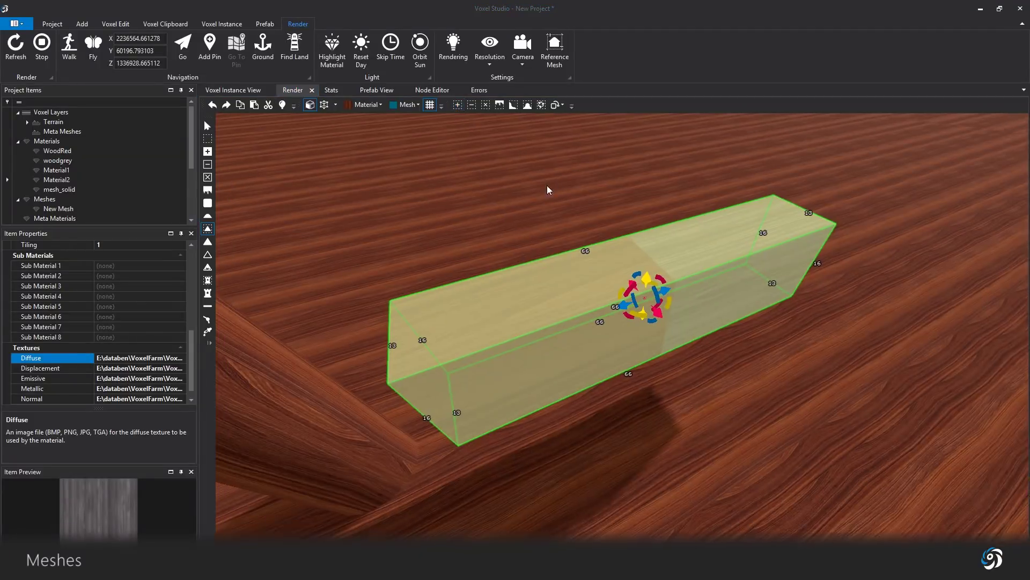
Draw a placement box about 34 by 12 by 11 on the grass, raise it above the ground and add the beam mesh inside it
key("Escape")
key("s")
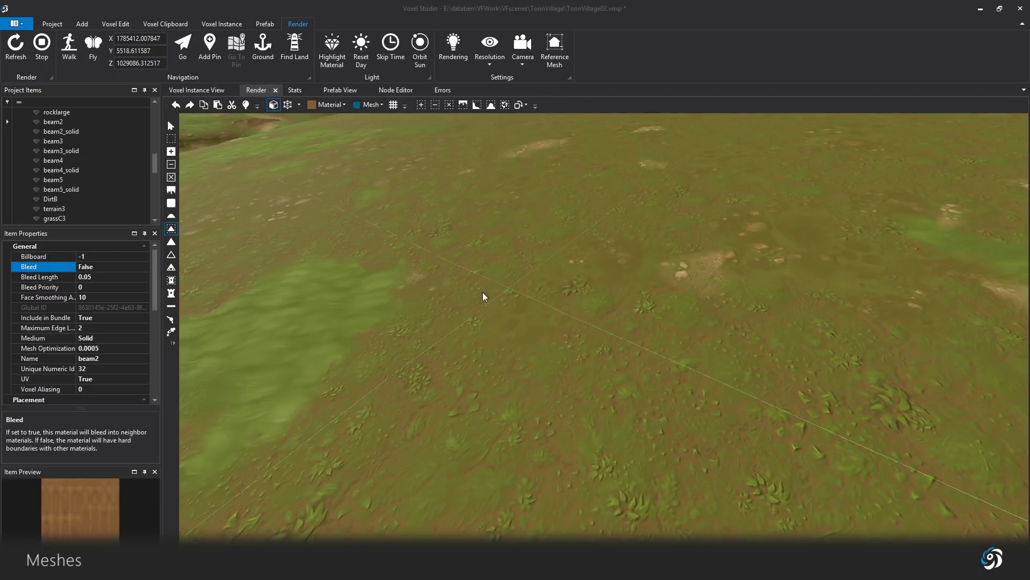
left_click_drag(435, 325, 600, 356)
left_click(646, 203)
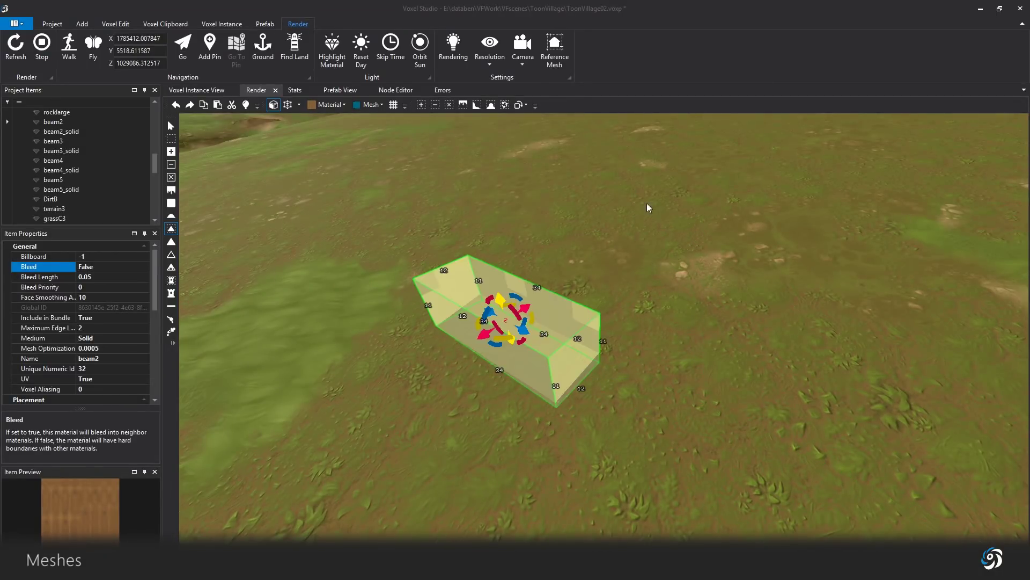
left_click_drag(500, 300, 493, 197)
key("w")
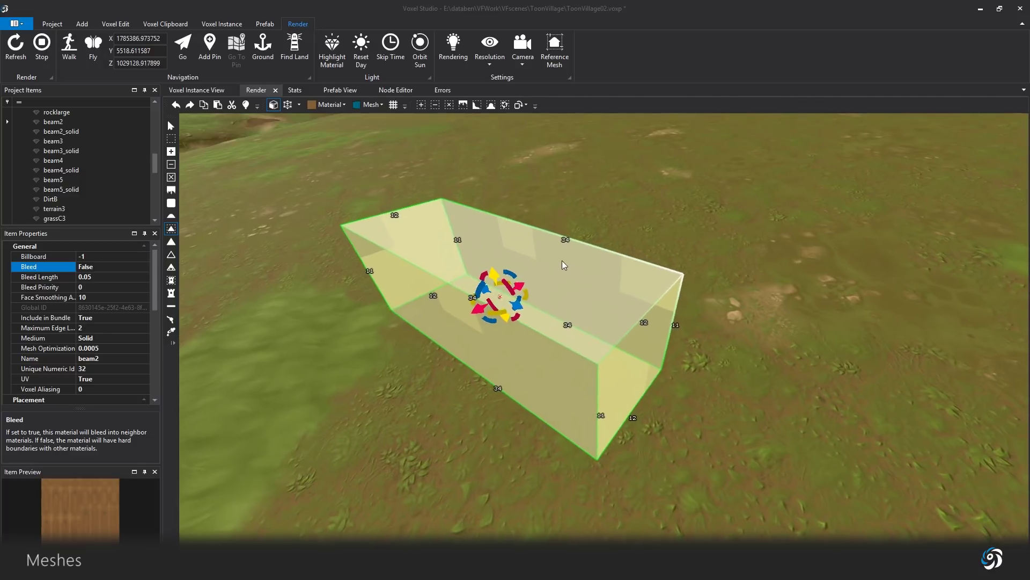
left_click(420, 105)
Inspect the placed beam's edges and surfaces, and view the Face Smoothing Angle property of the beam2 material
right_click_drag(625, 173, 597, 172)
key("d")
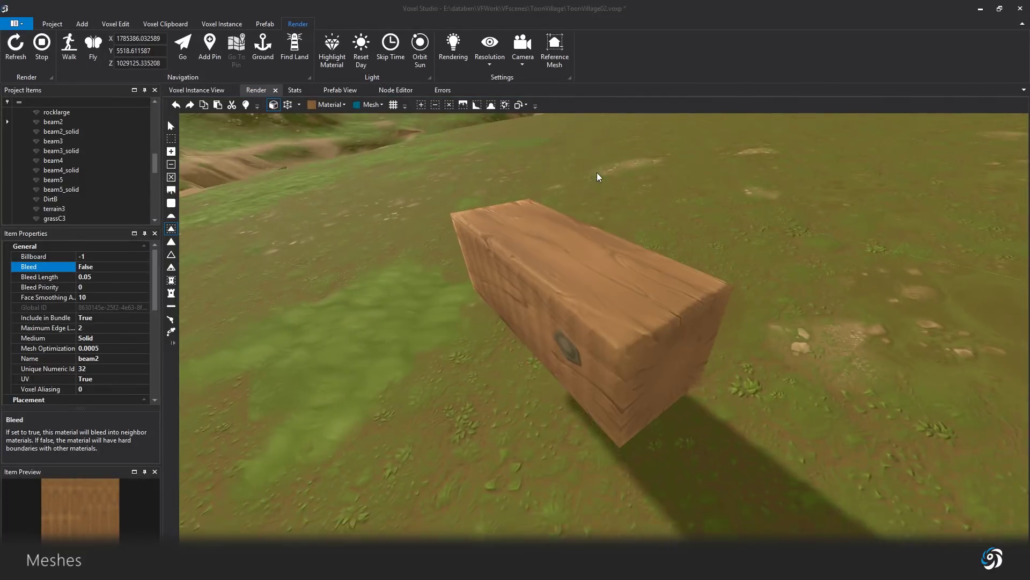
scroll(603, 175, "up", 5)
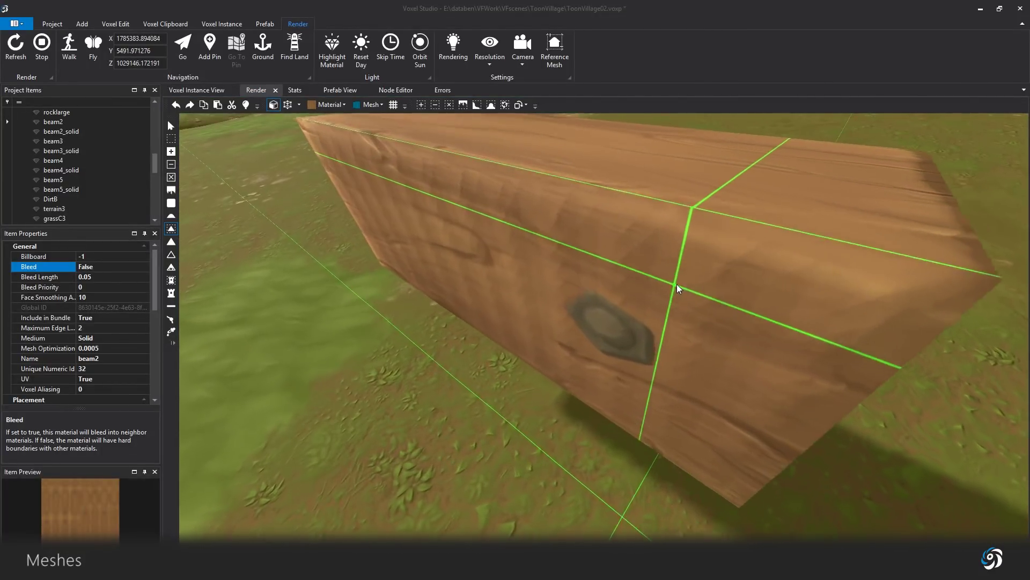
scroll(579, 279, "down", 5)
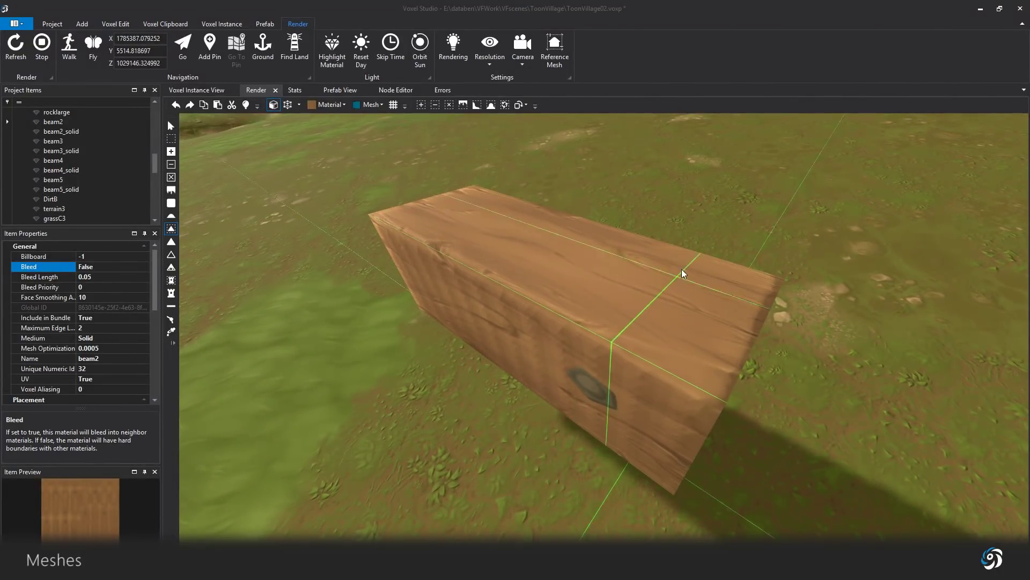
scroll(681, 269, "down", 3)
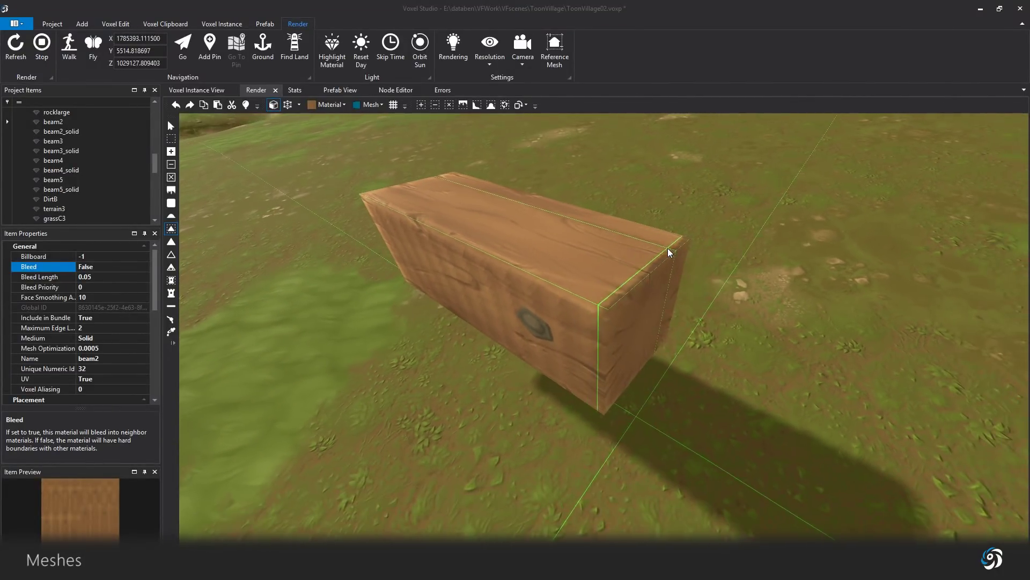
left_click(56, 119)
left_click(55, 120)
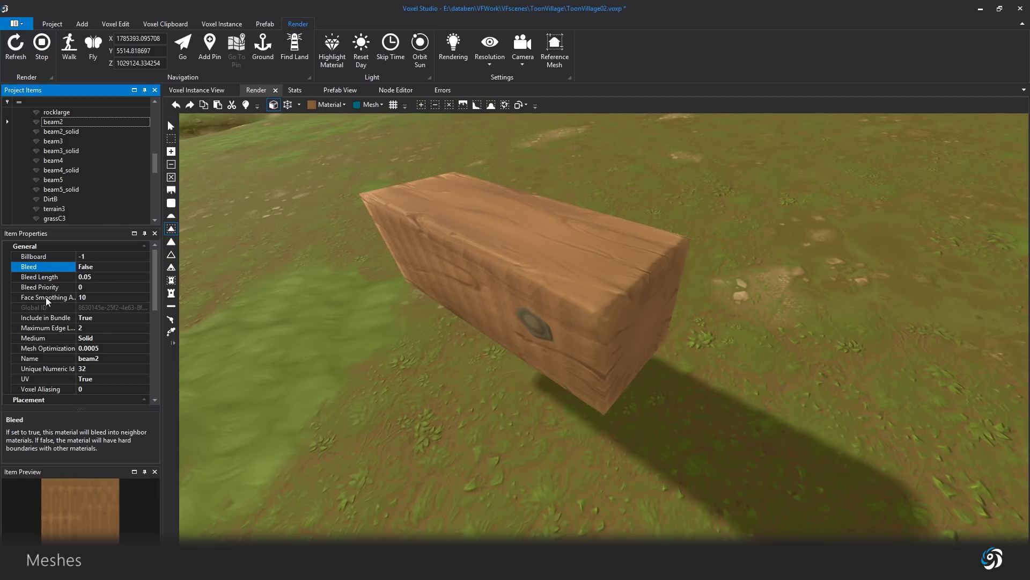
left_click(89, 299)
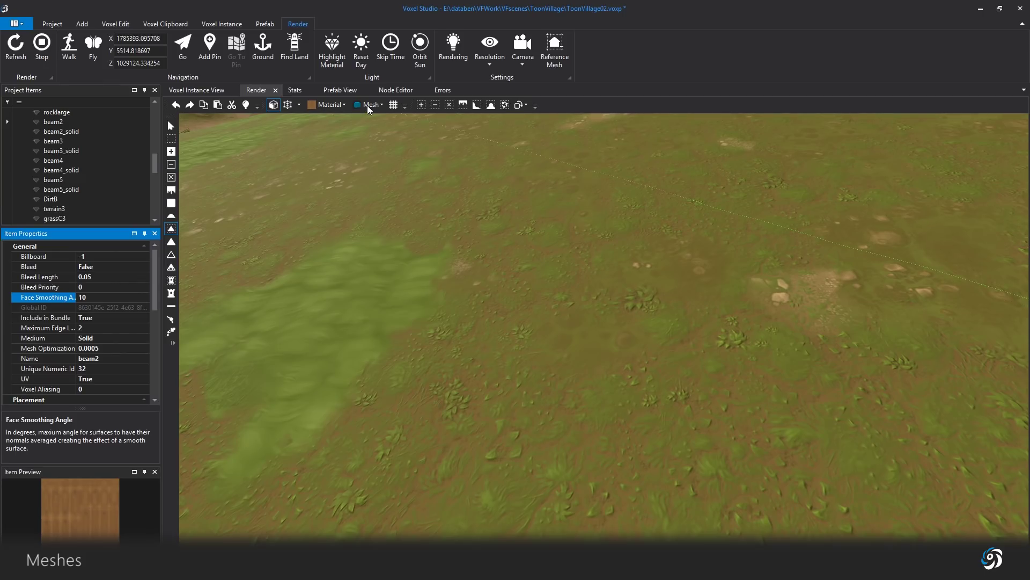
Choose the VB1 mesh and draw a placement box about 25 by 18 by 29 on the grass
left_click(368, 105)
left_click(386, 196)
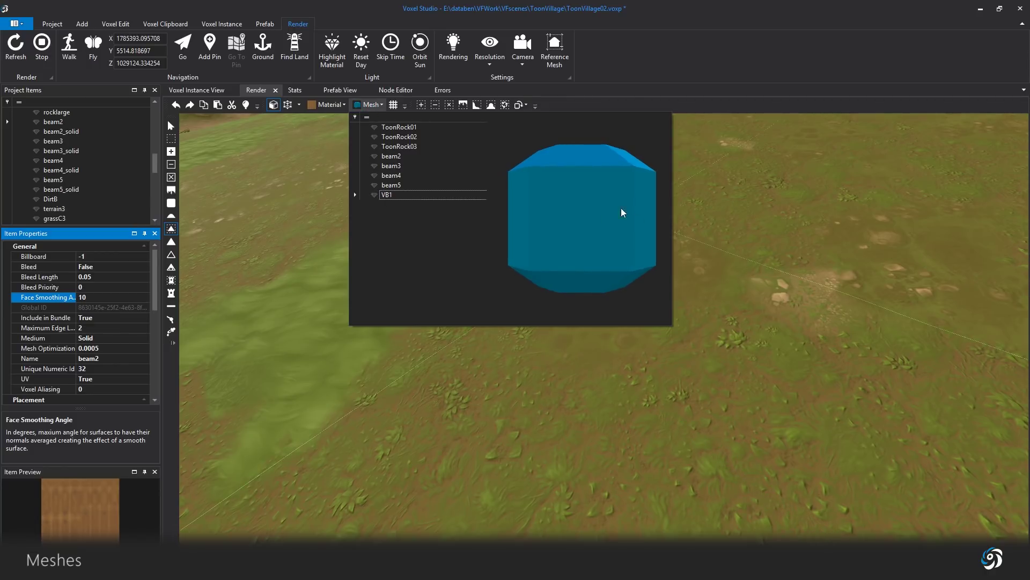
left_click(564, 211)
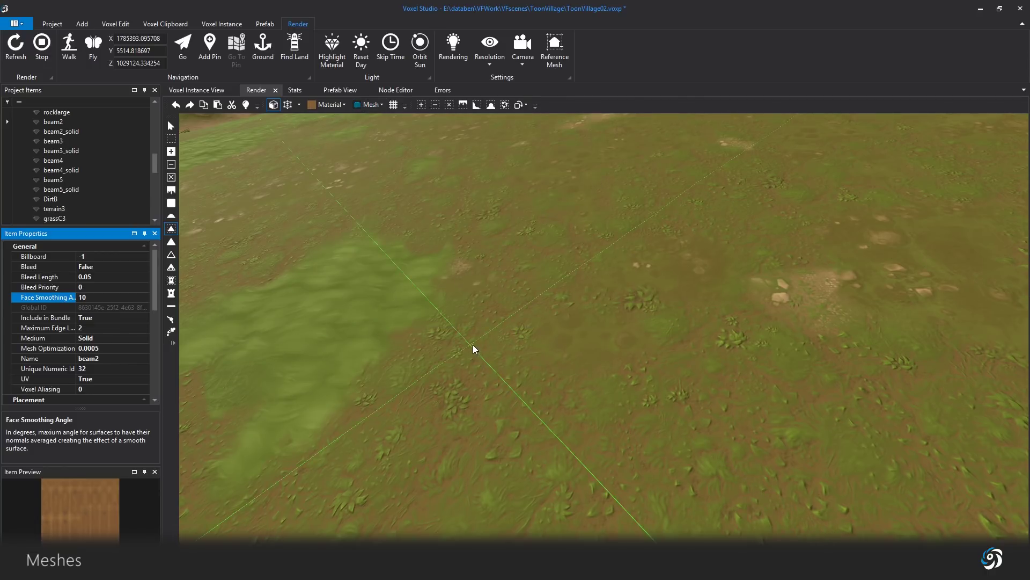
left_click_drag(472, 344, 694, 337)
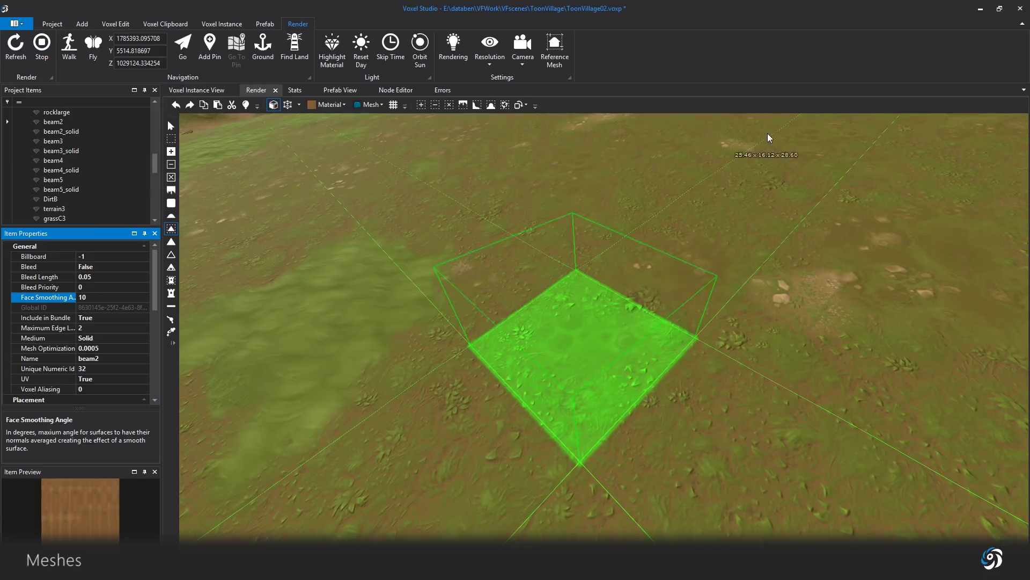
left_click(829, 129)
Raise the VB1 placement box above the ground, add the mesh as voxels and clear the selection
middle_click_drag(691, 237, 688, 278)
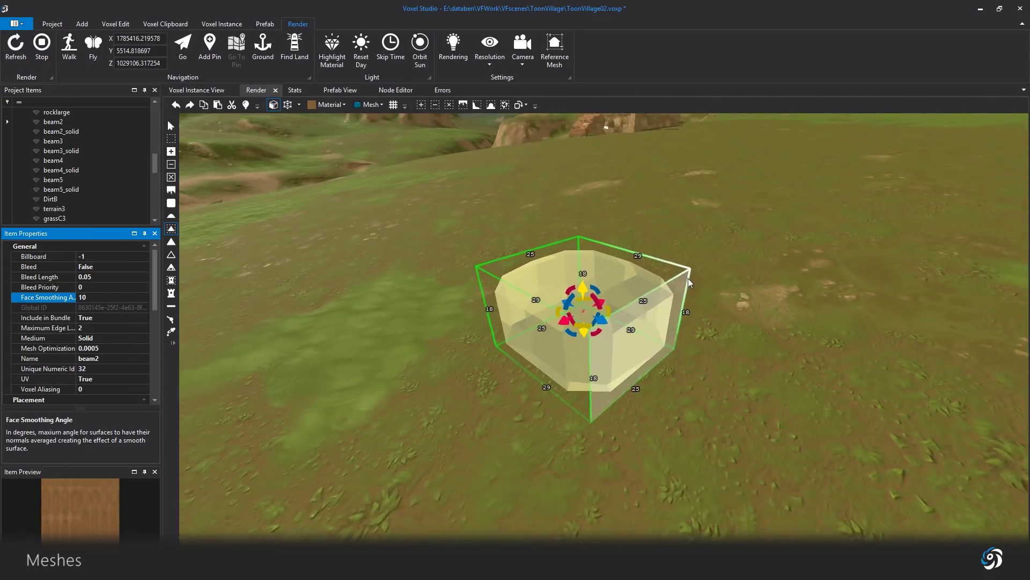
scroll(687, 282, "up", 3)
left_click_drag(583, 272, 585, 213)
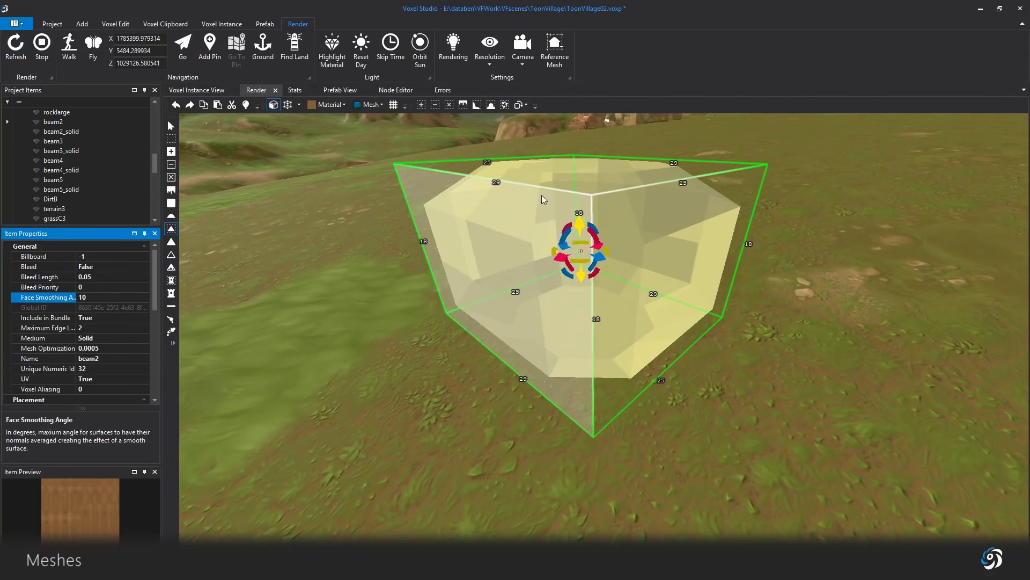
scroll(609, 154, "down", 2)
scroll(609, 155, "up", 1)
left_click(423, 107)
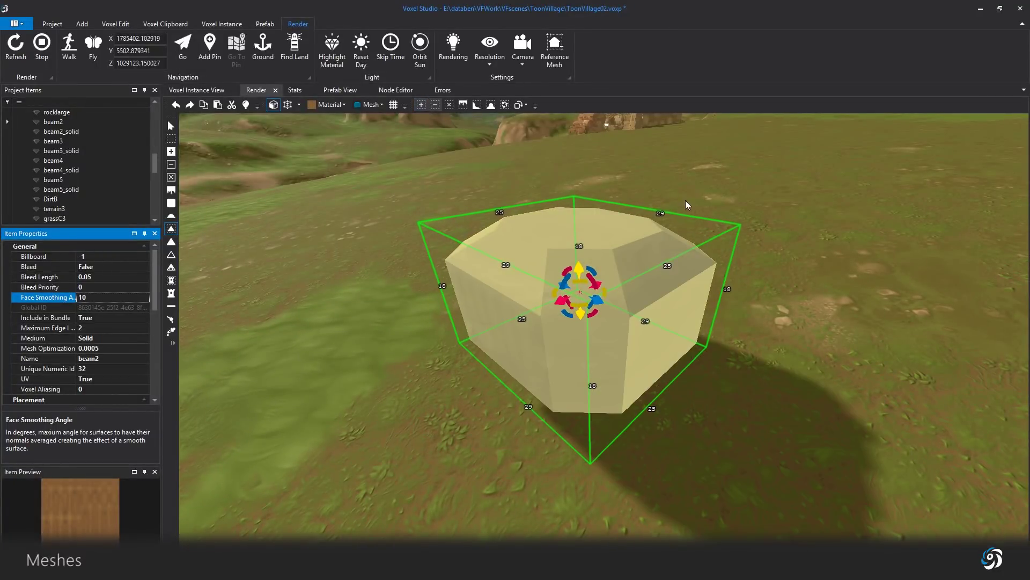
left_click(691, 195)
Adjust the end section of the segmented prefab box and move its neighbouring joint up and outward to start an arch
middle_click_drag(864, 302, 580, 332)
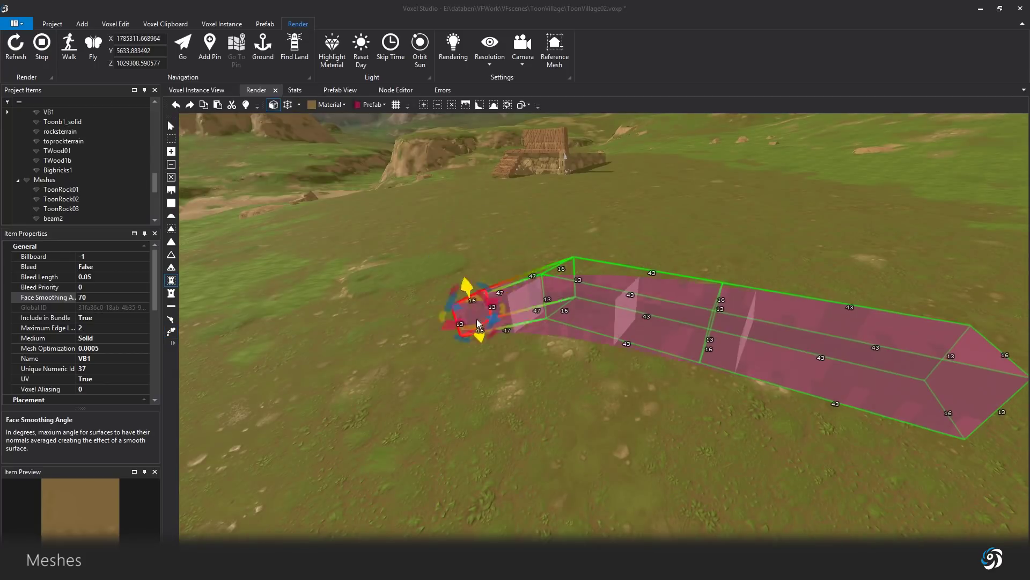
left_click_drag(476, 319, 475, 333)
middle_click_drag(474, 333, 577, 324)
left_click(558, 321)
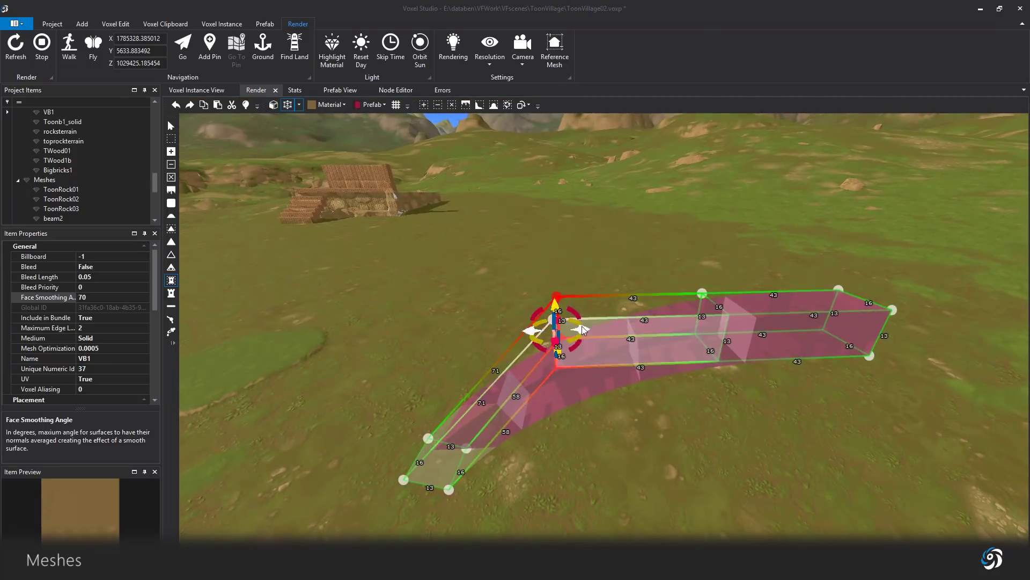
left_click_drag(530, 328, 445, 250)
Raise the next joint of the prefab box, shift it inward and pull in the far end to complete the arch
left_click(718, 360)
left_click_drag(716, 301, 745, 167)
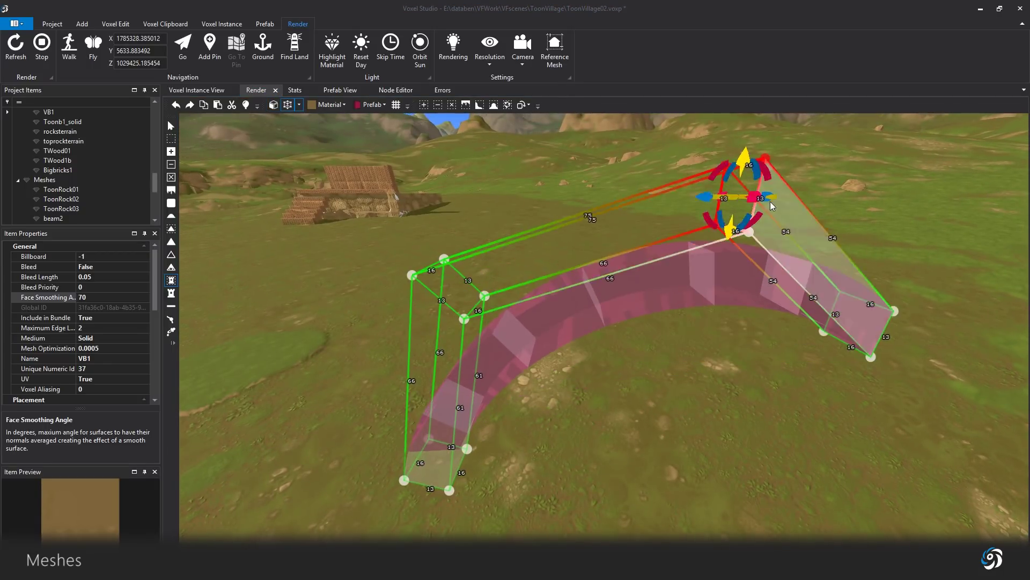
left_click_drag(771, 201, 632, 199)
key("d")
left_click(785, 343)
left_click_drag(822, 307, 719, 316)
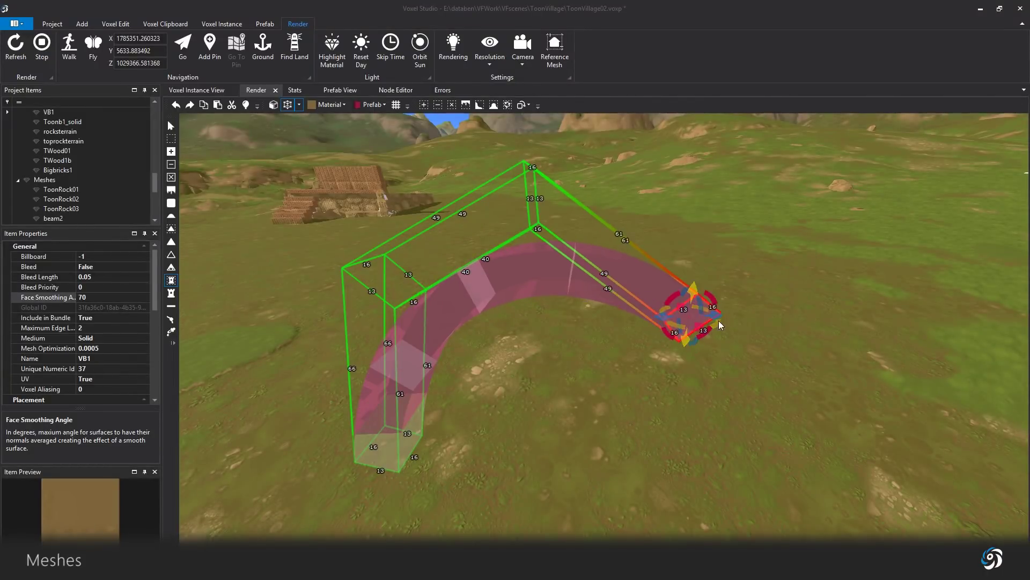
Reduce the scale of the beam1 prefab and add it as voxels along the arched box
key("a")
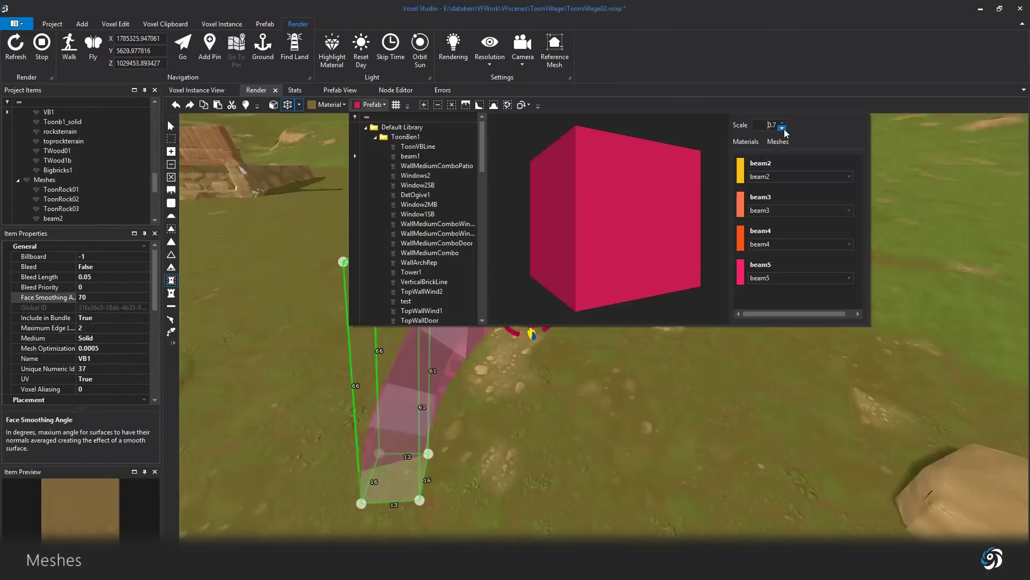
left_click(784, 129)
left_click(784, 130)
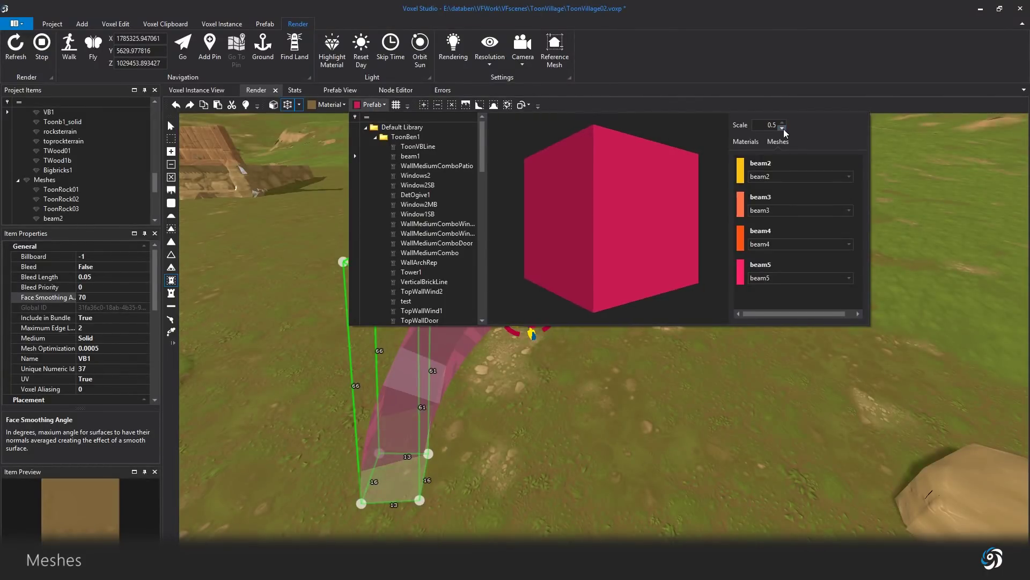
left_click(783, 130)
left_click(664, 439)
key("d")
right_click_drag(663, 439, 641, 426)
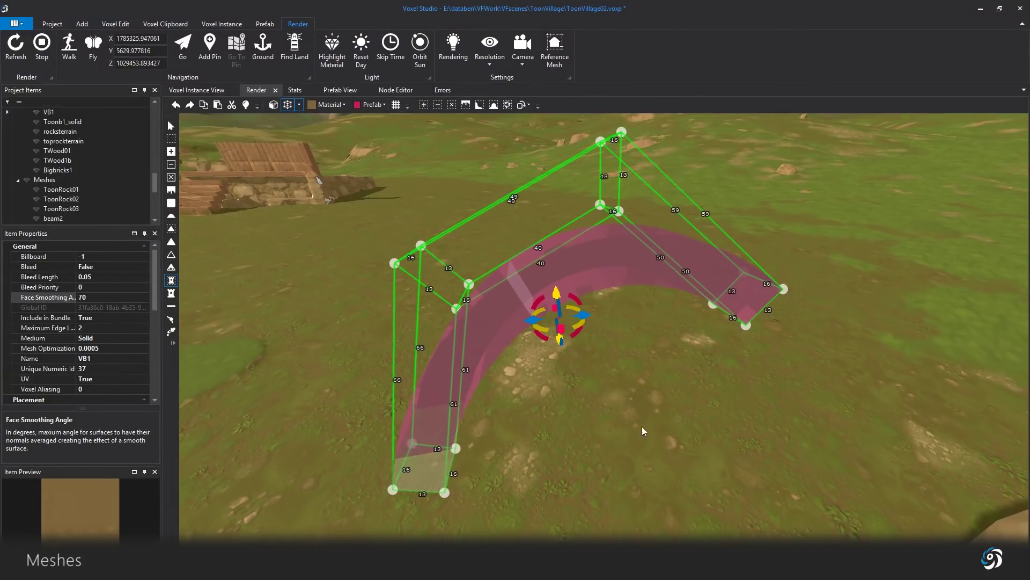
left_click(426, 106)
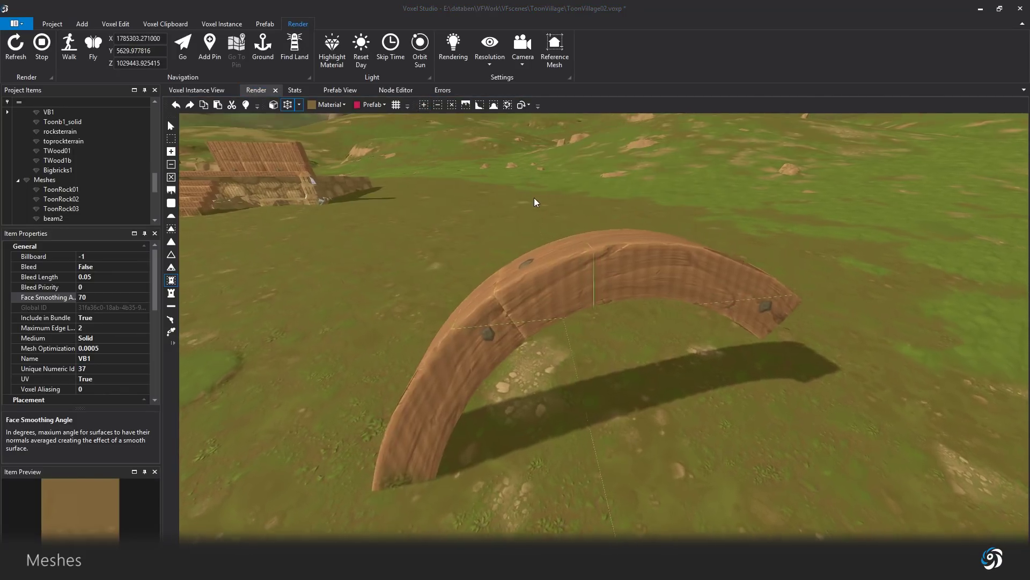
middle_click_drag(534, 197, 792, 364)
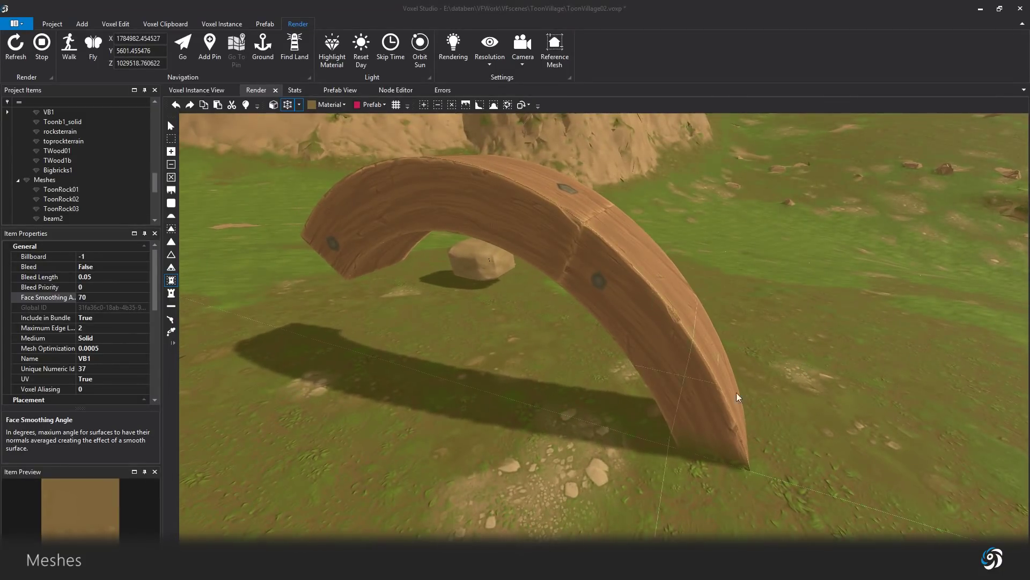
middle_click_drag(737, 393, 729, 378)
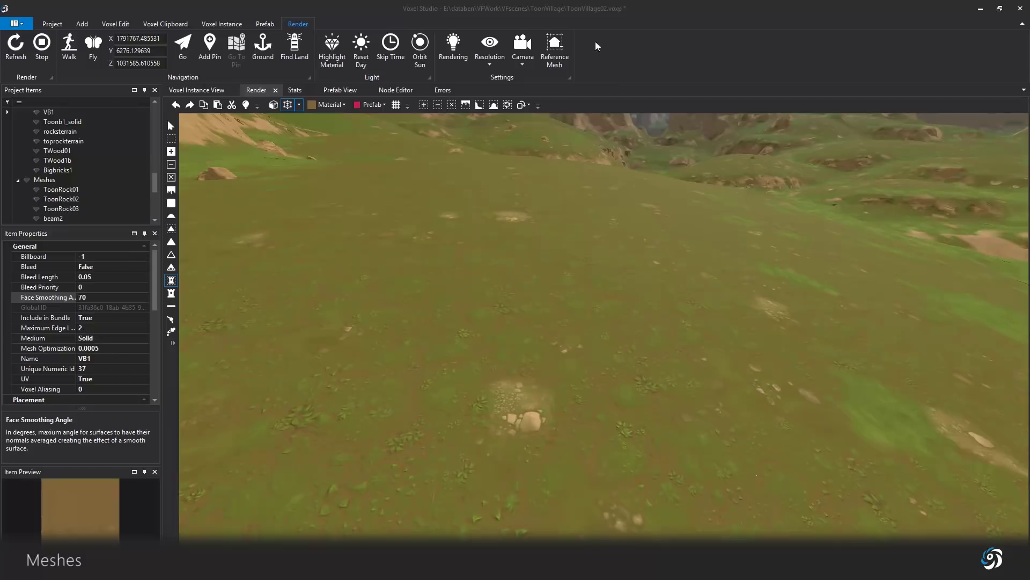
Load urn1.fbx from the Models\Pots folder as the reference mesh and show it
left_click(555, 52)
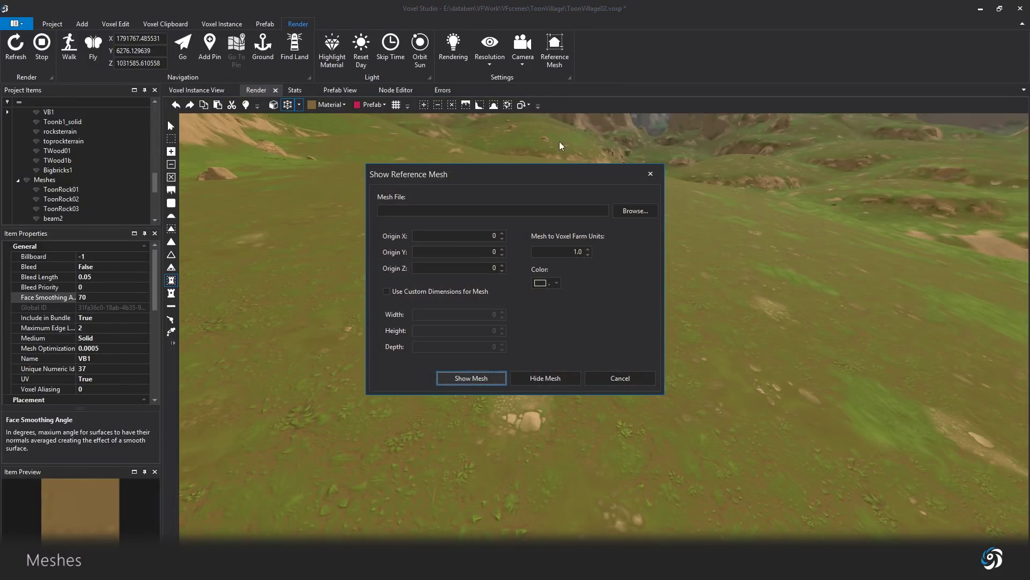
left_click(634, 211)
double_click(499, 300)
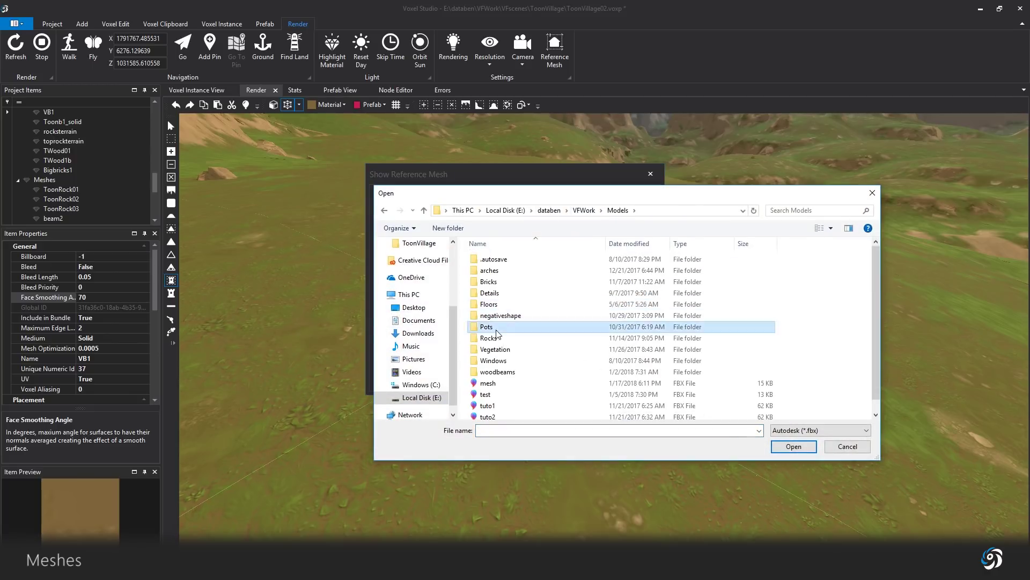
double_click(510, 323)
double_click(552, 273)
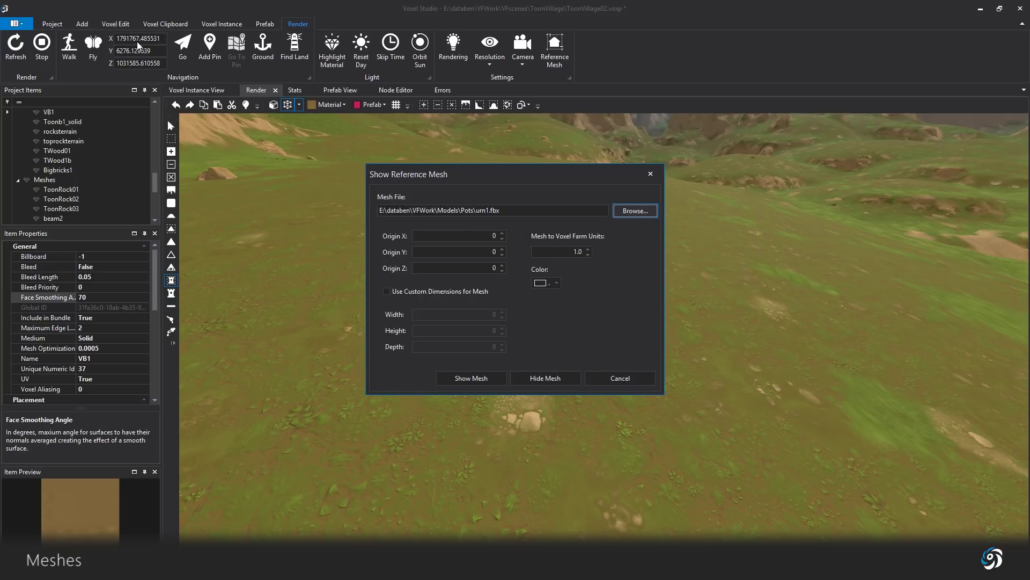
left_click(485, 374)
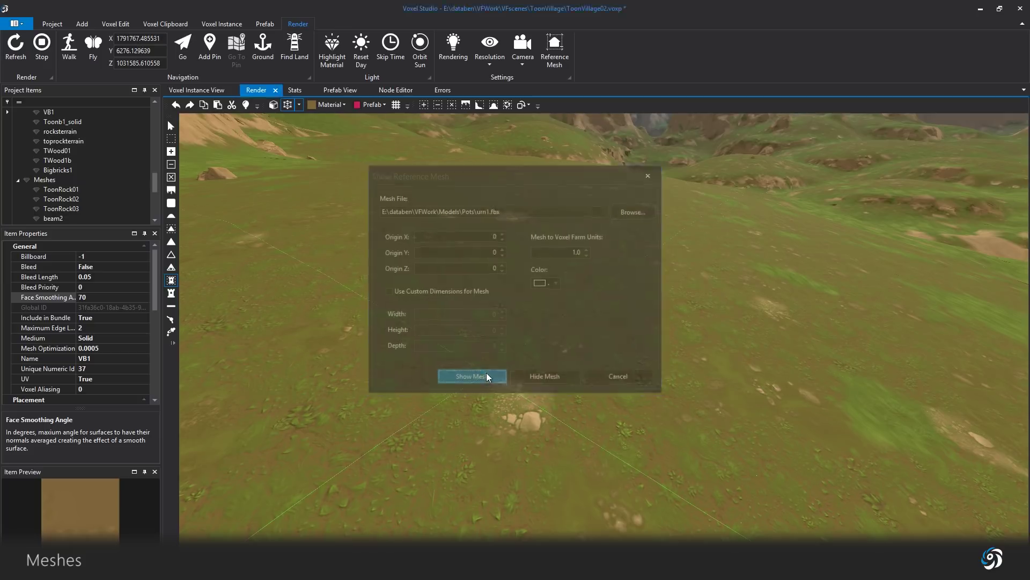
Copy the camera's X coordinate, 1791767.485531, into the reference mesh's Origin X and show the mesh
left_click(137, 38)
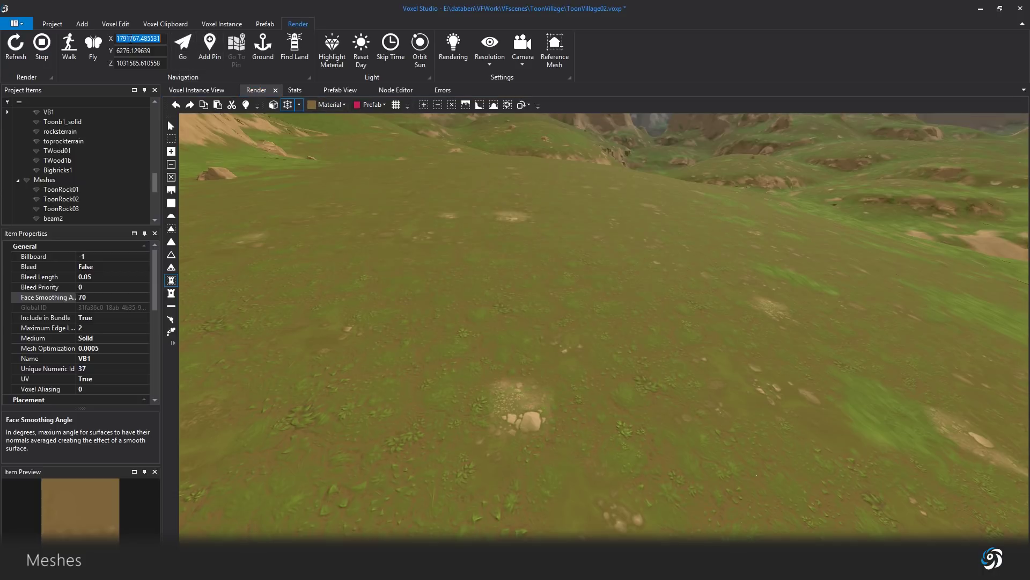
key("ctrl+c")
left_click(555, 43)
left_click(473, 236)
key("ctrl+v")
left_click(472, 378)
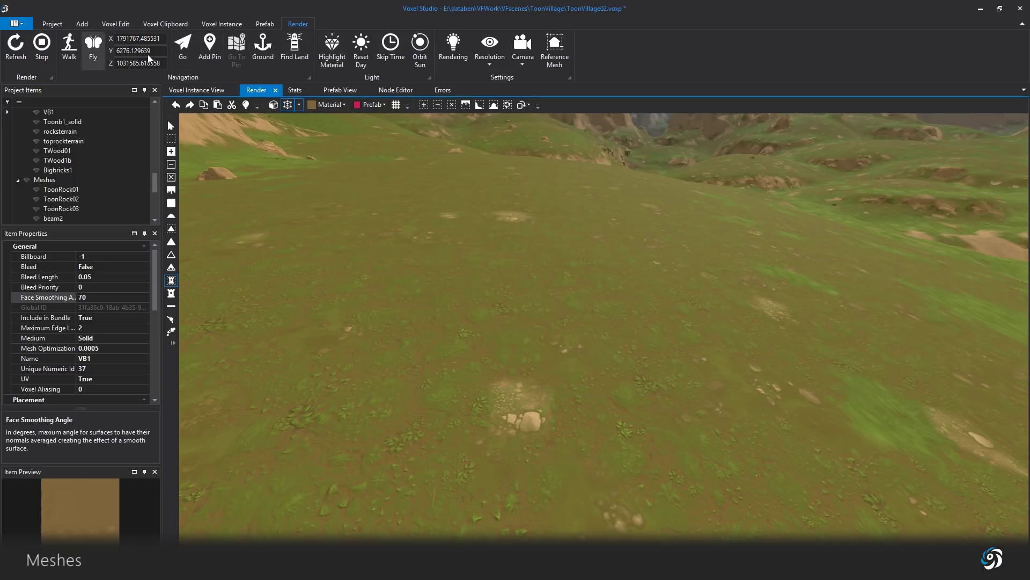
Set the reference mesh's Origin Y to 6276.129639 and Origin Z to 1031585.610558 from the camera coordinates, and show the mesh
left_click(555, 43)
left_click(492, 252)
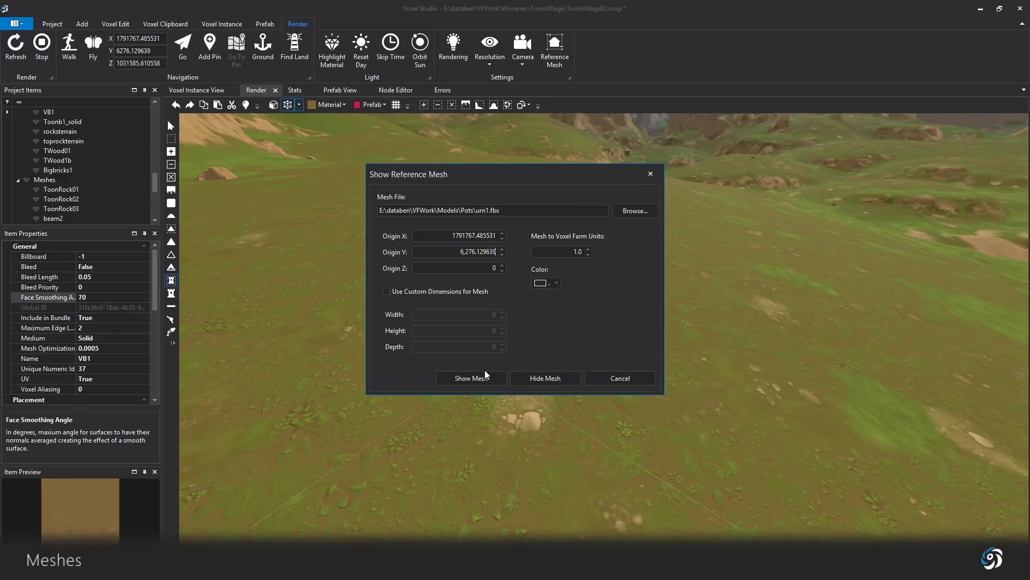
left_click(471, 377)
left_click(555, 43)
left_click(493, 268)
left_click(471, 378)
Examine the urn reference mesh above the terrain from different distances and angles
scroll(617, 353, "down", 5)
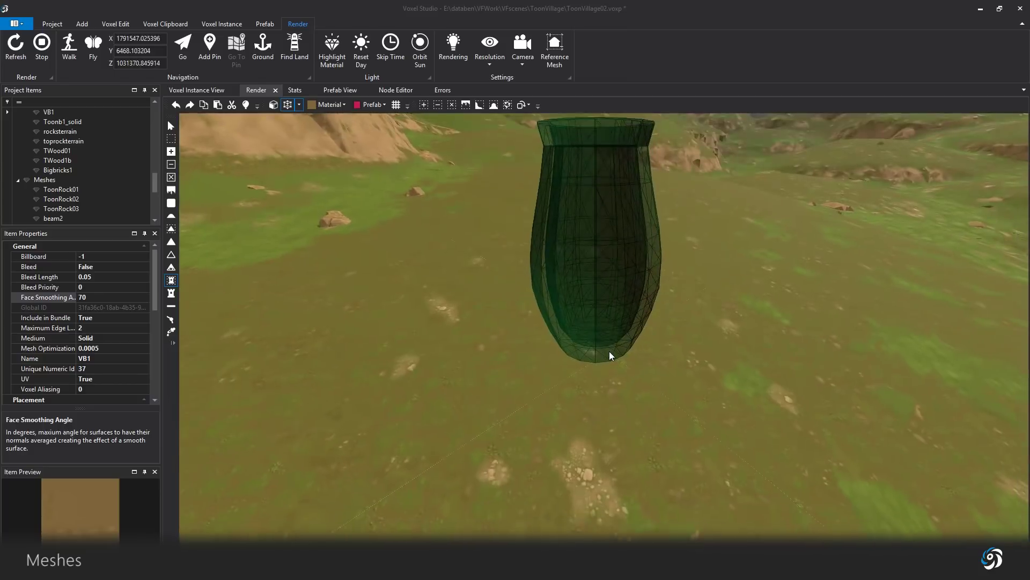
right_click_drag(610, 351, 617, 311)
right_click_drag(593, 157, 727, 362)
scroll(734, 397, "up", 3)
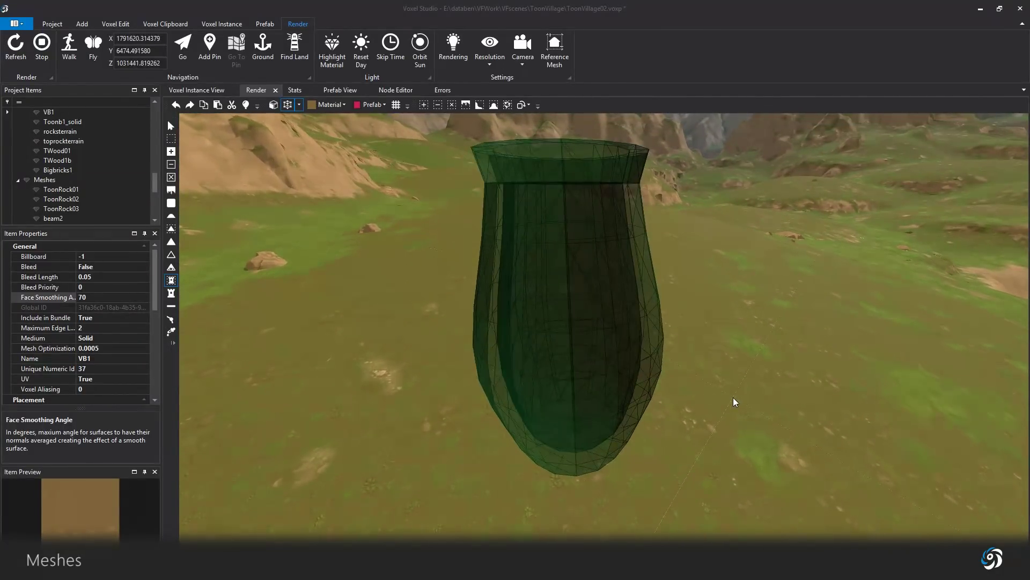
scroll(733, 395, "down", 5)
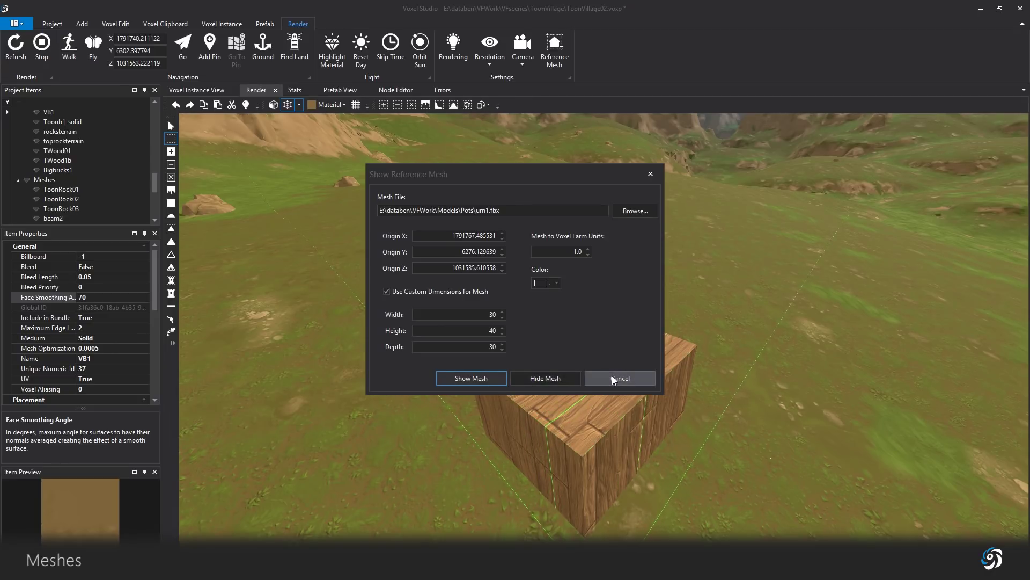
Show the urn reference mesh with custom dimensions of width 30, height 40 and depth 30
left_click(469, 376)
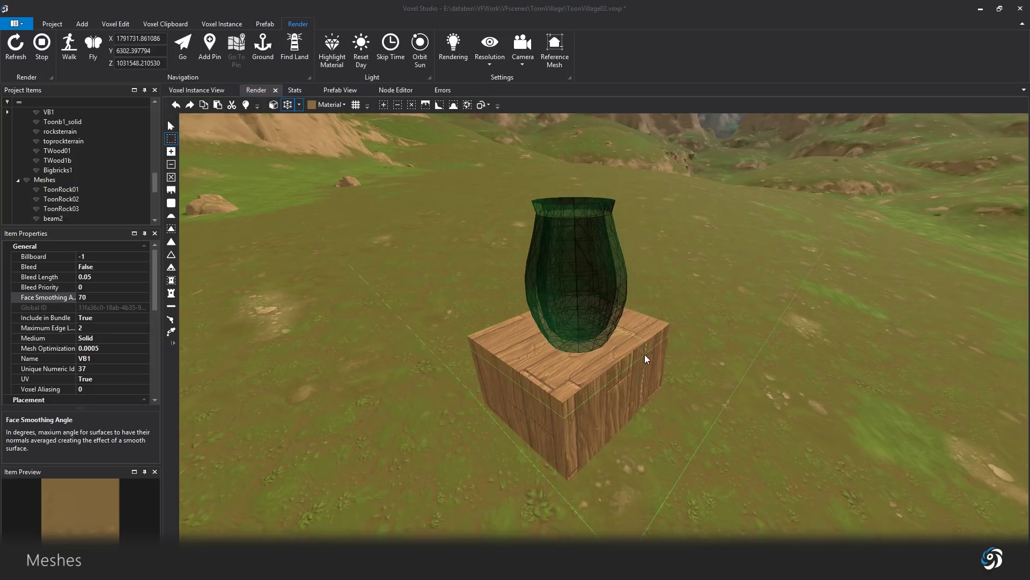
key("w")
key("d")
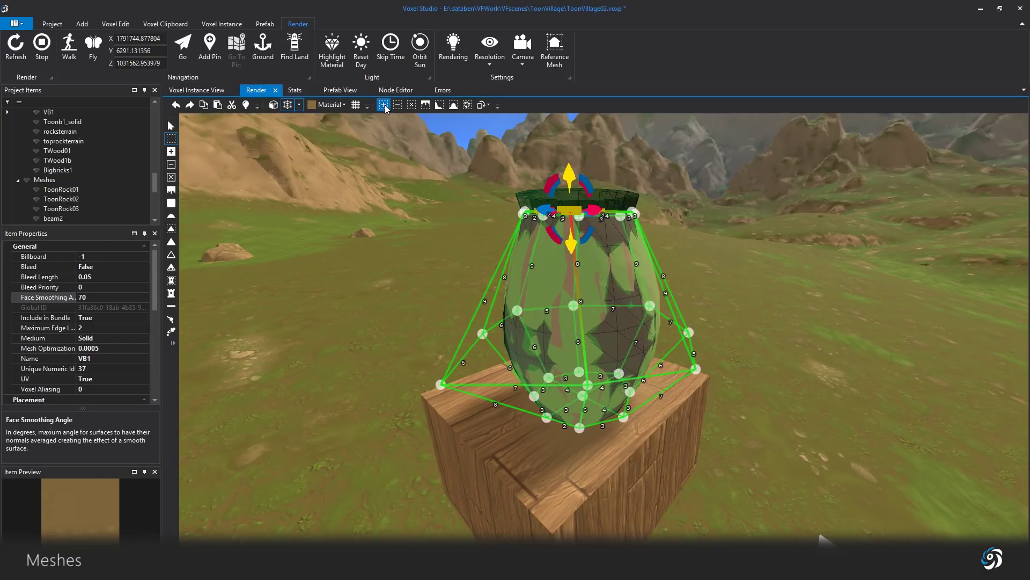
Add voxels inside the cage shaped around the urn reference mesh and clear the selection
key("w")
key("Escape")
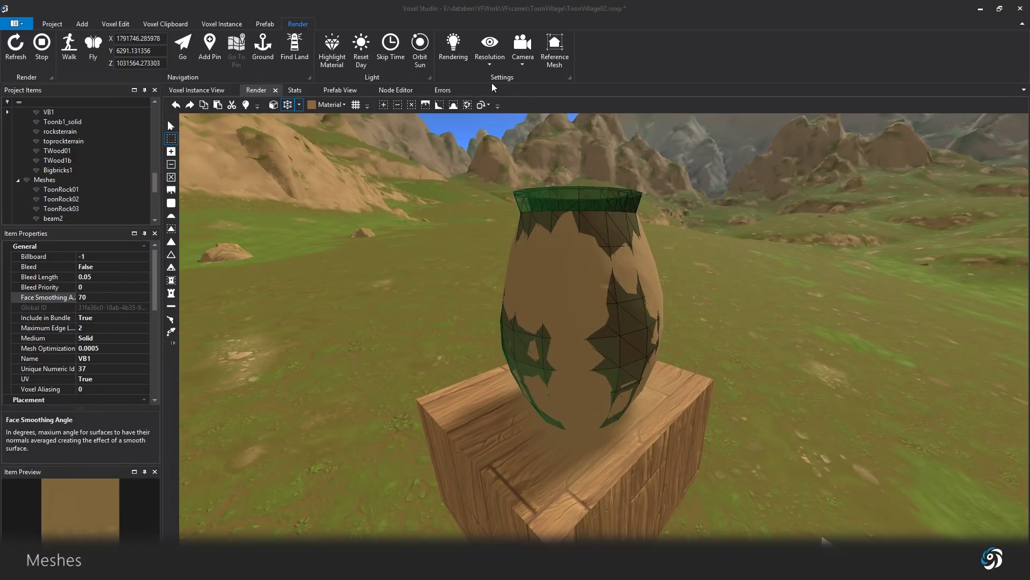
Hide the urn reference mesh and view the voxel urn on the wooden block from another side
left_click(555, 51)
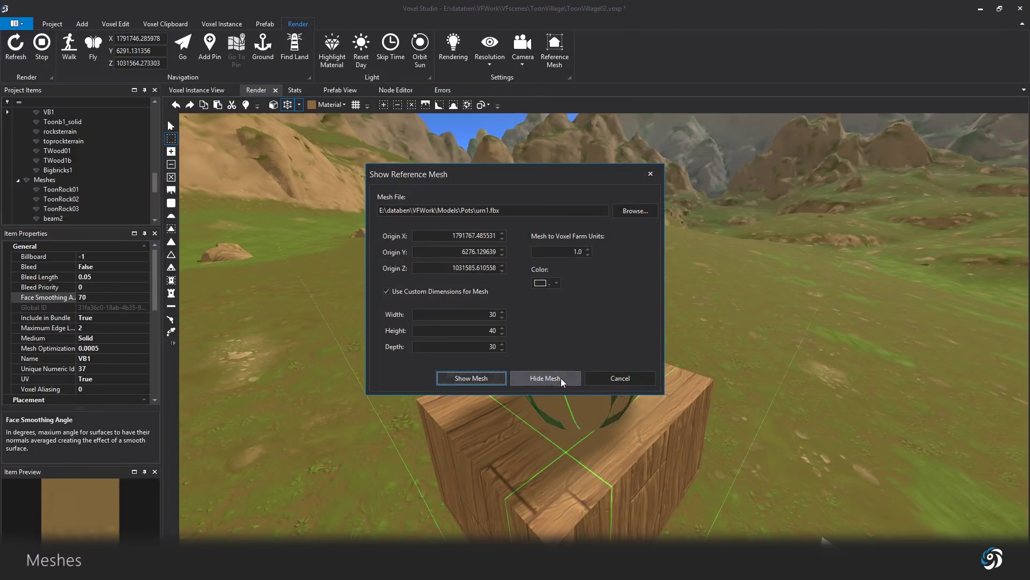
left_click(559, 379)
key("w")
key("d")
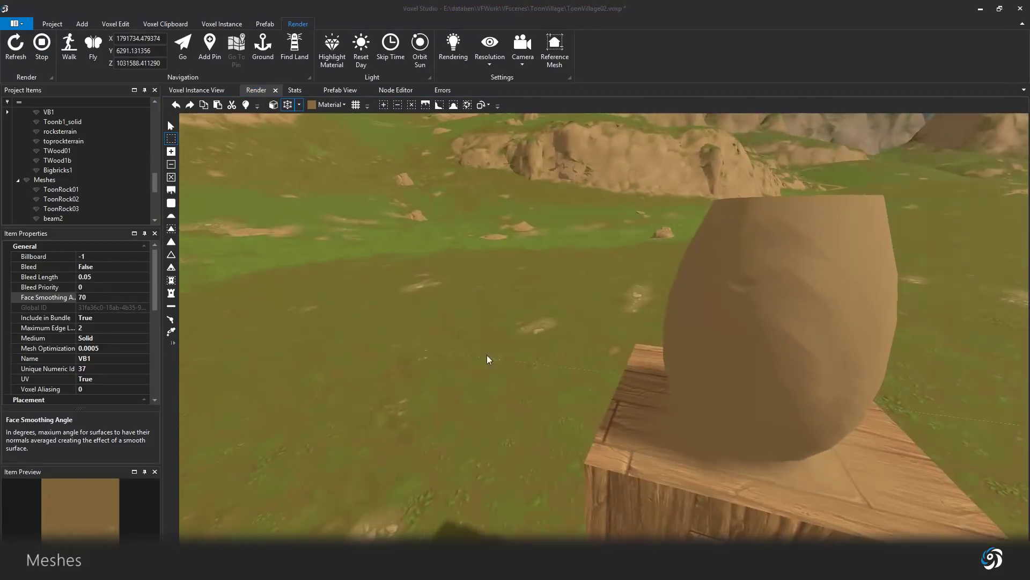
middle_click_drag(488, 355, 392, 313)
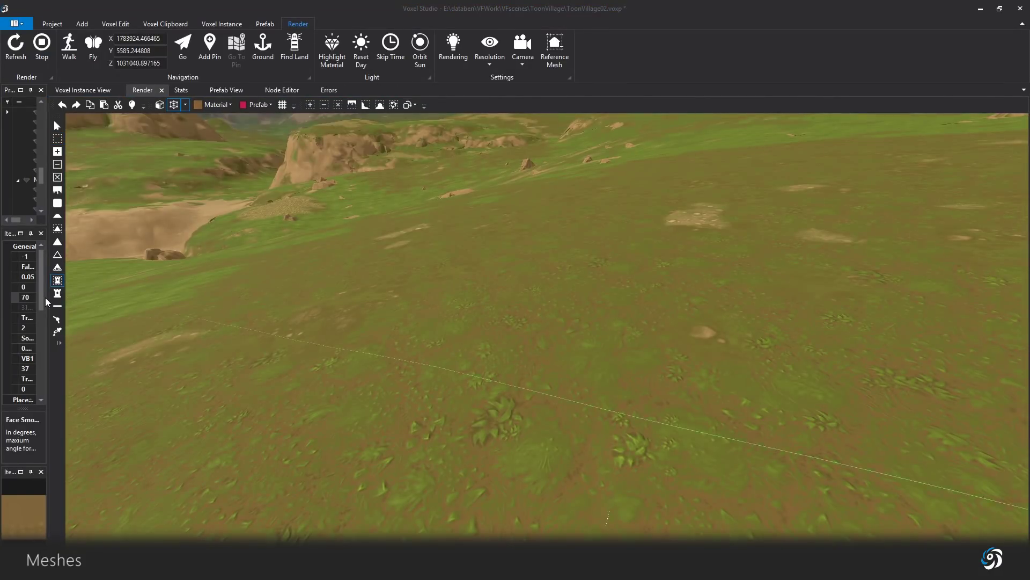
Place the beam1 prefab in a box of about 46 by 11 by 7 above the grass and add it as voxels
left_click(270, 105)
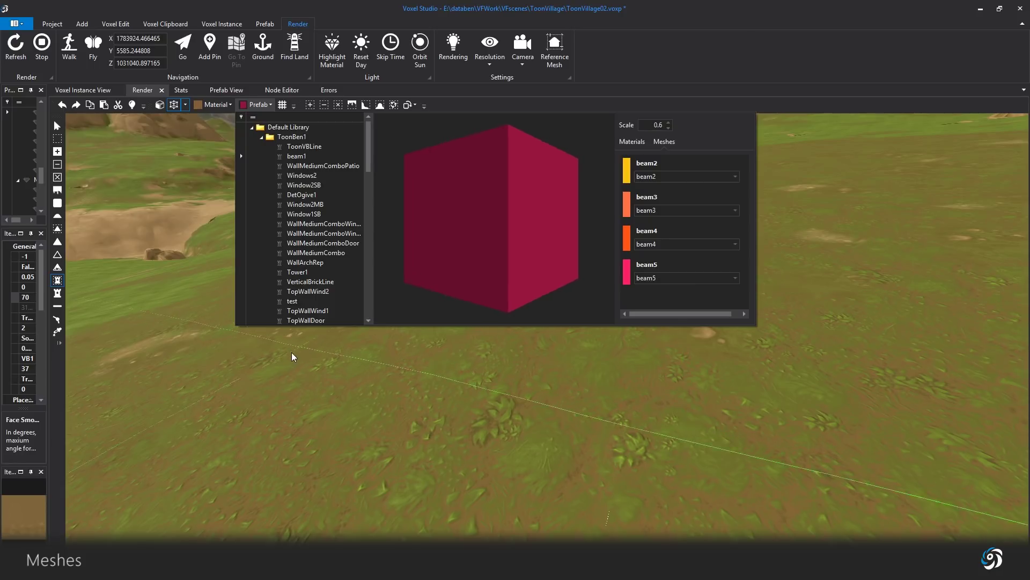
left_click_drag(290, 352, 497, 350)
left_click_drag(378, 323, 371, 229)
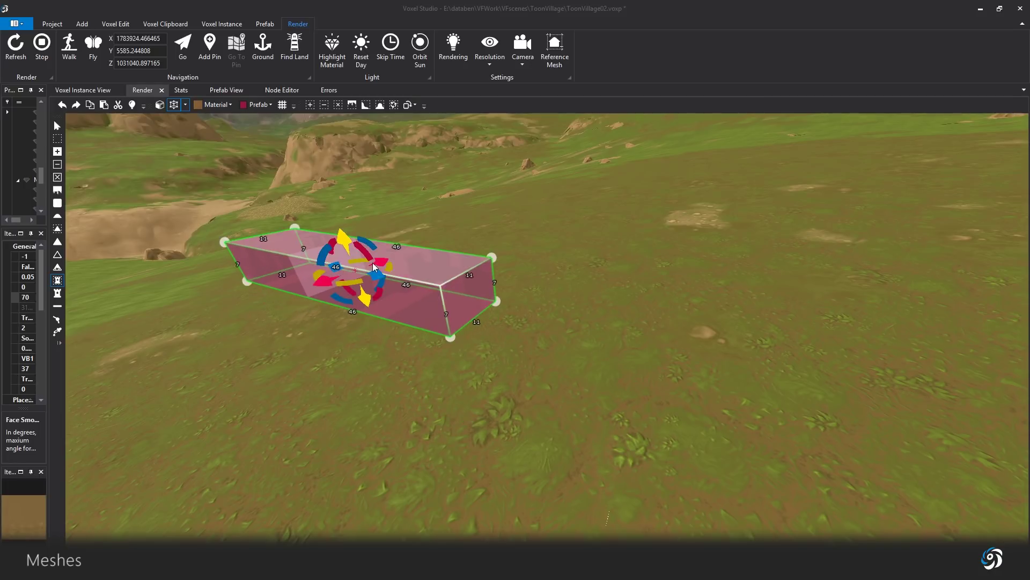
left_click_drag(376, 271, 647, 327)
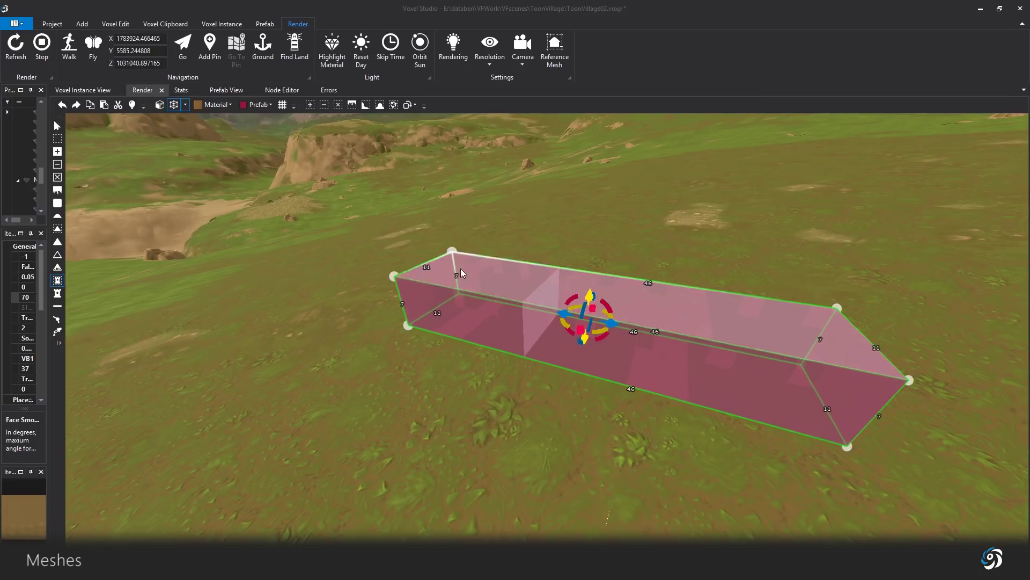
left_click(310, 106)
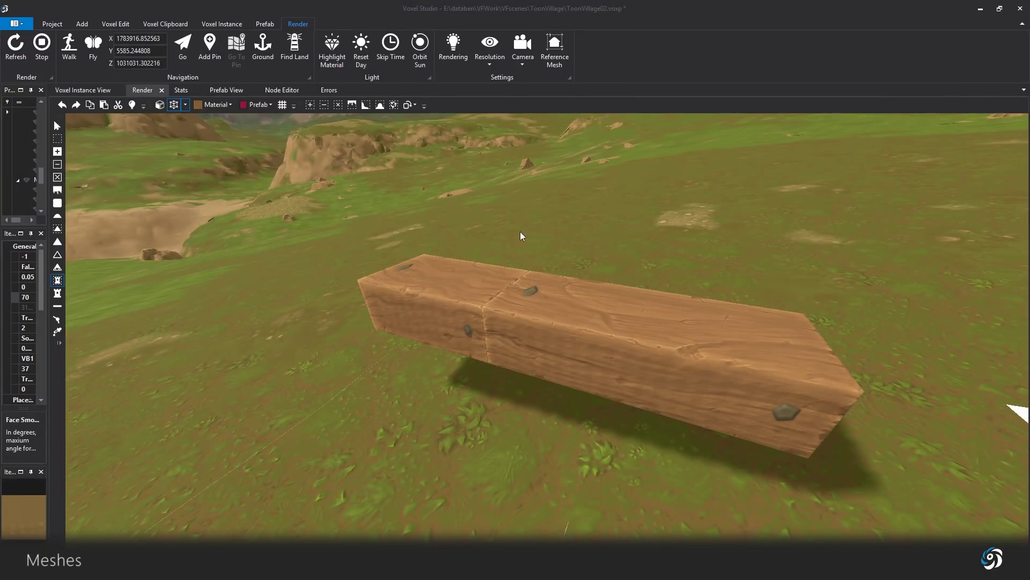
Identify the material on the shorter section of the placed beam with the material picker
left_click(57, 331)
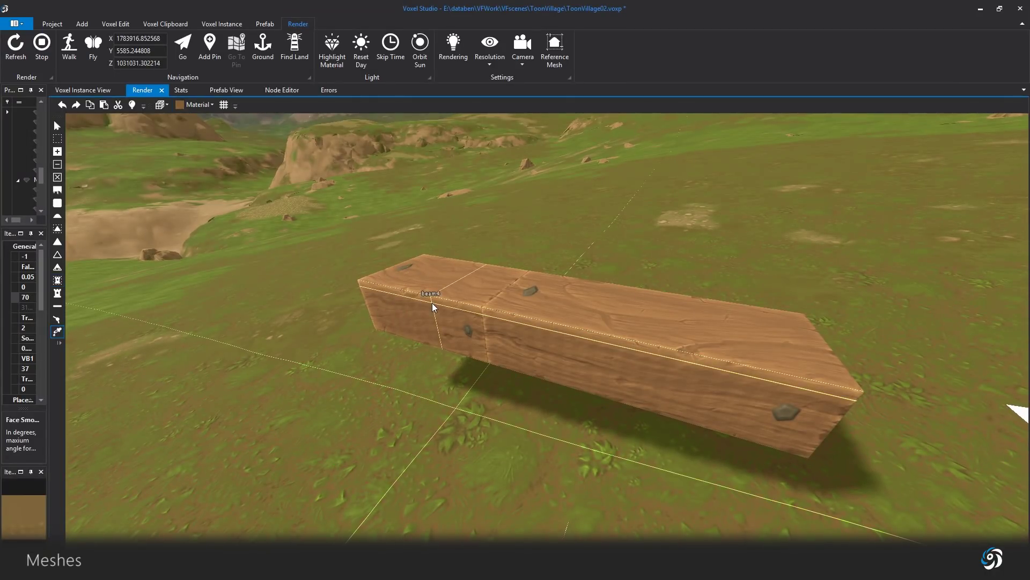